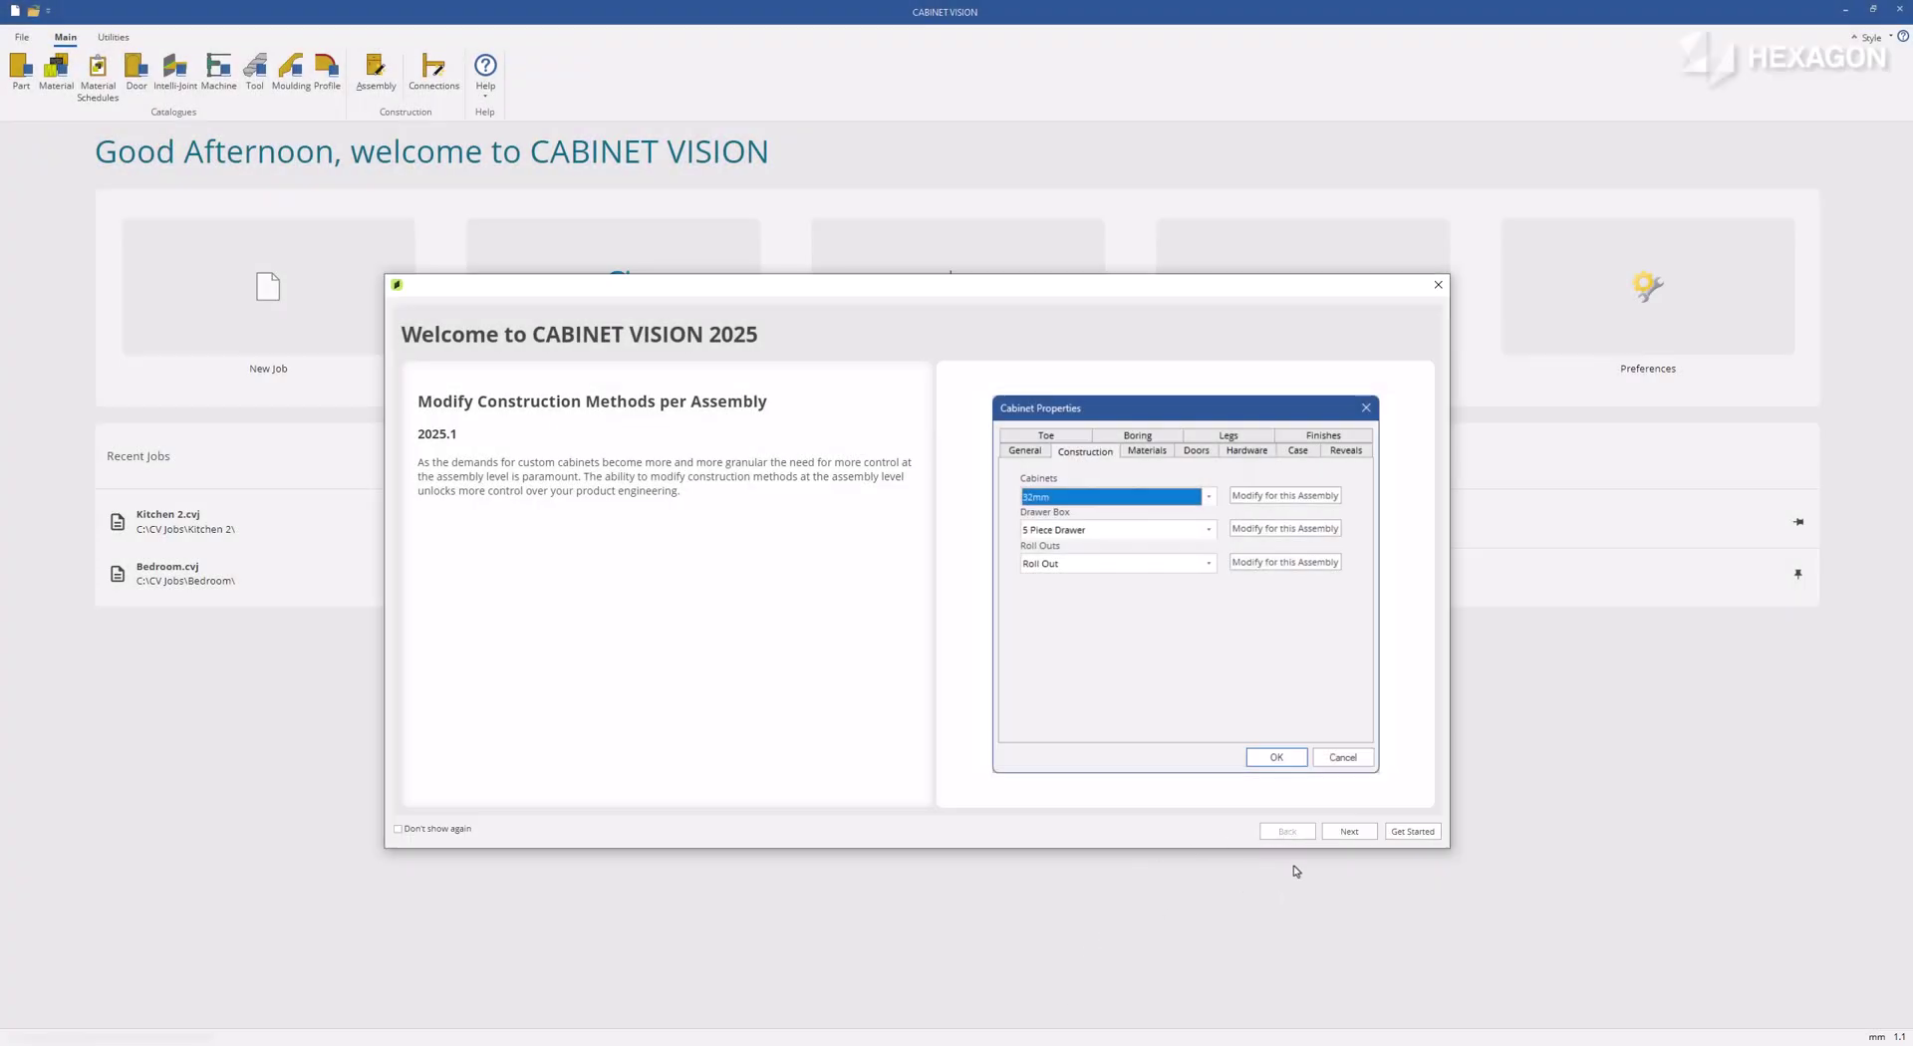
Page through all the CABINET VISION 2025 welcome tips on new features and close the welcome window
left_click(1349, 833)
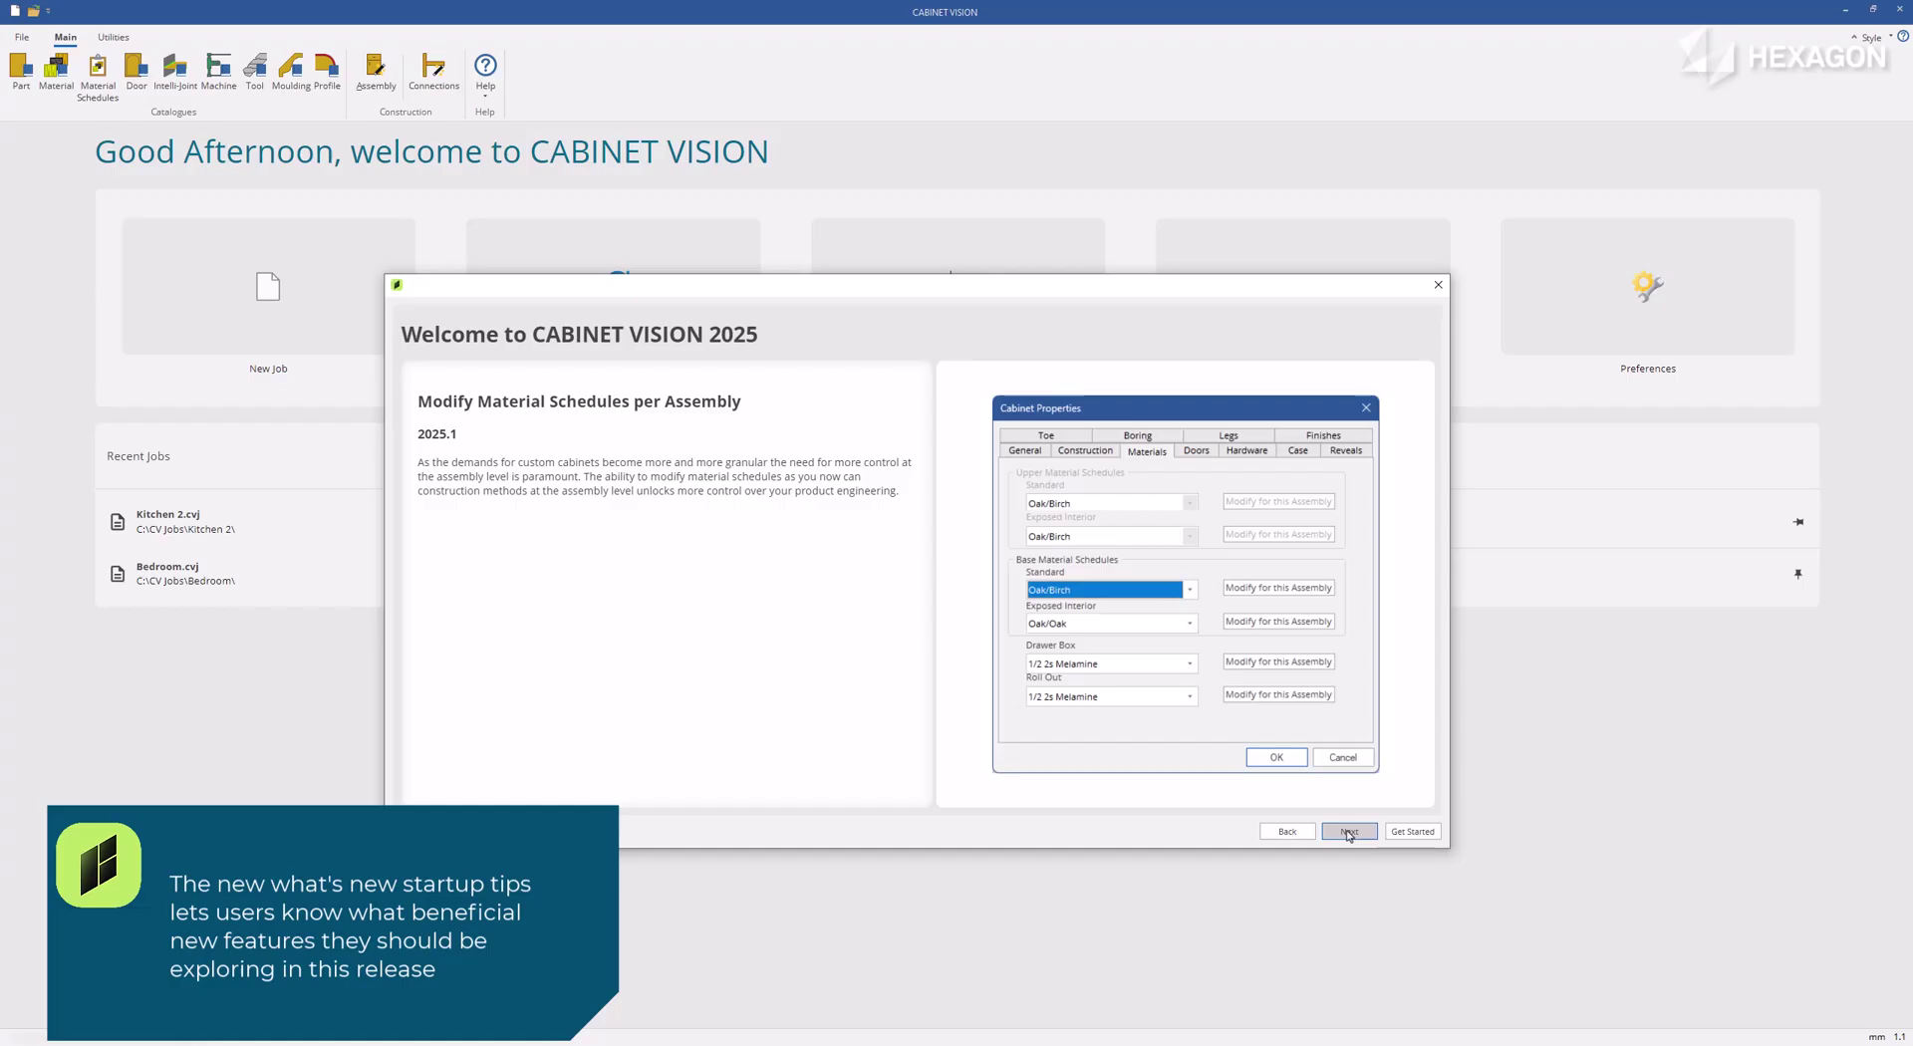
left_click(1349, 833)
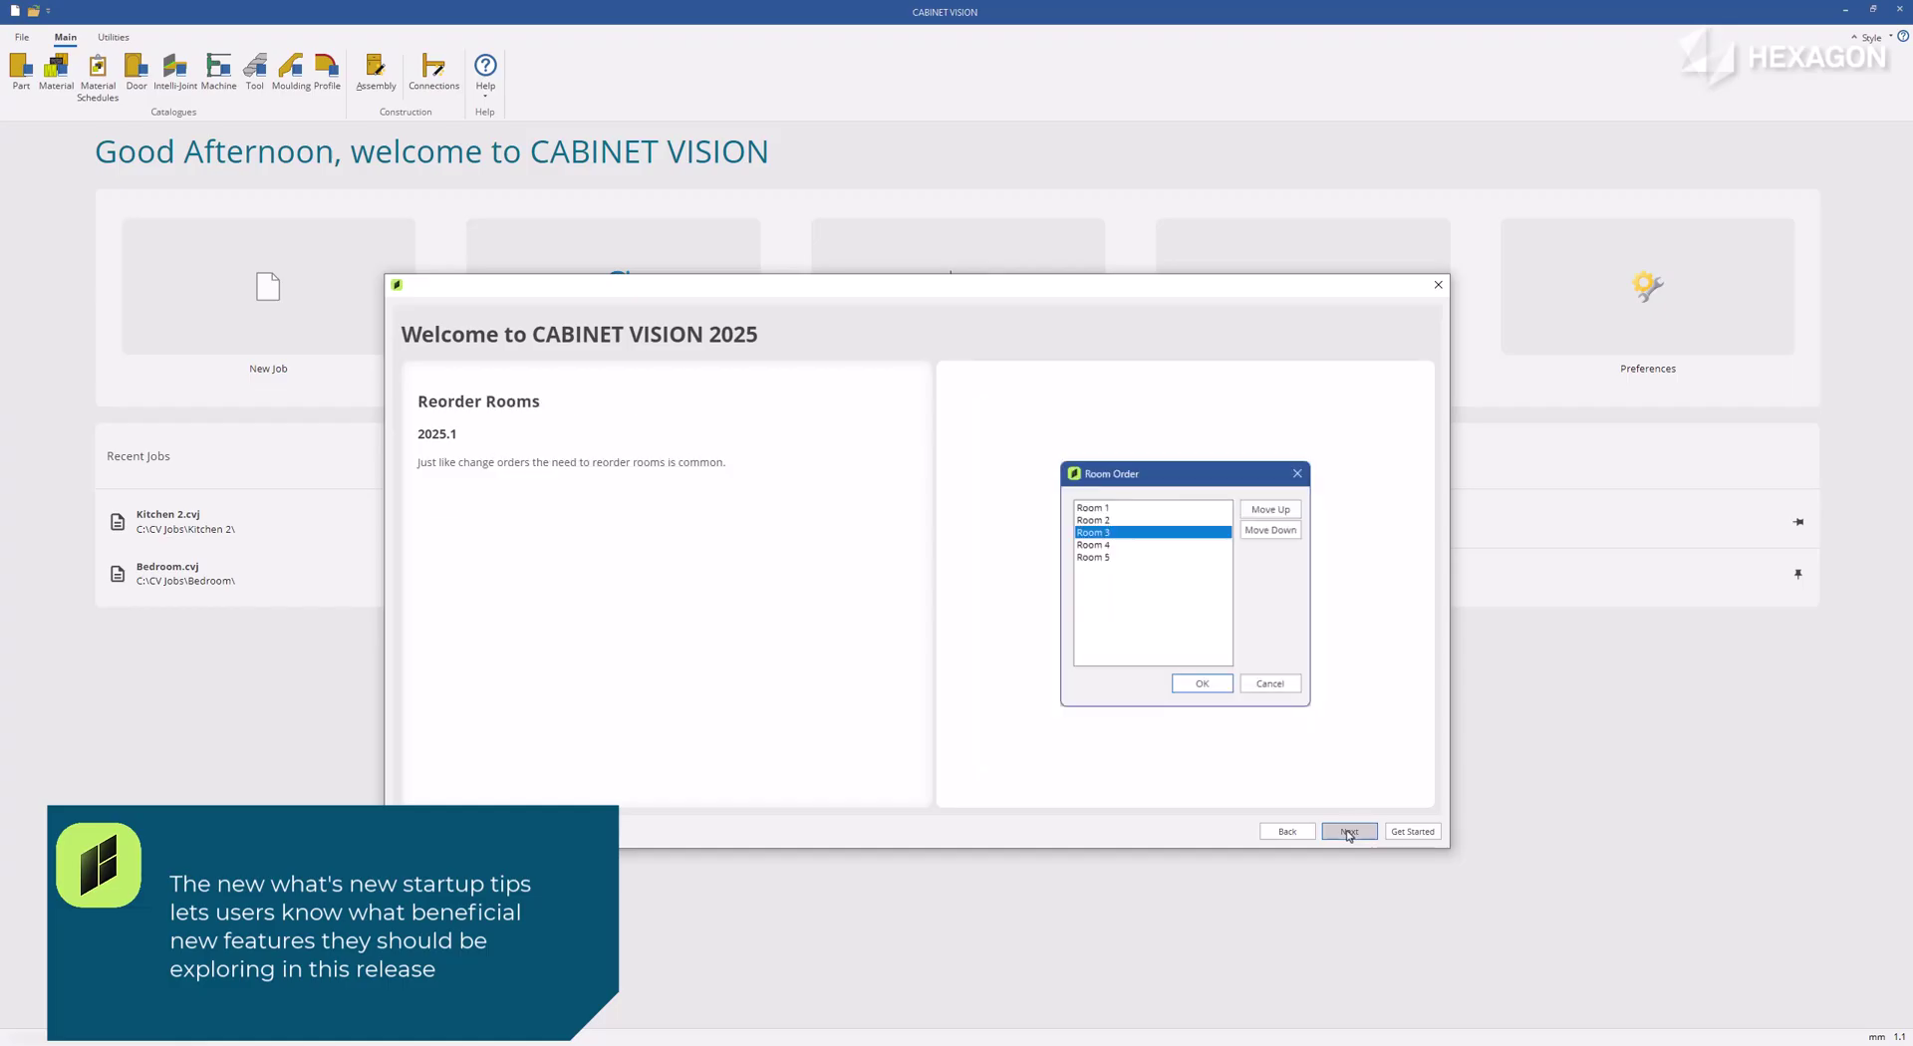
left_click(1349, 833)
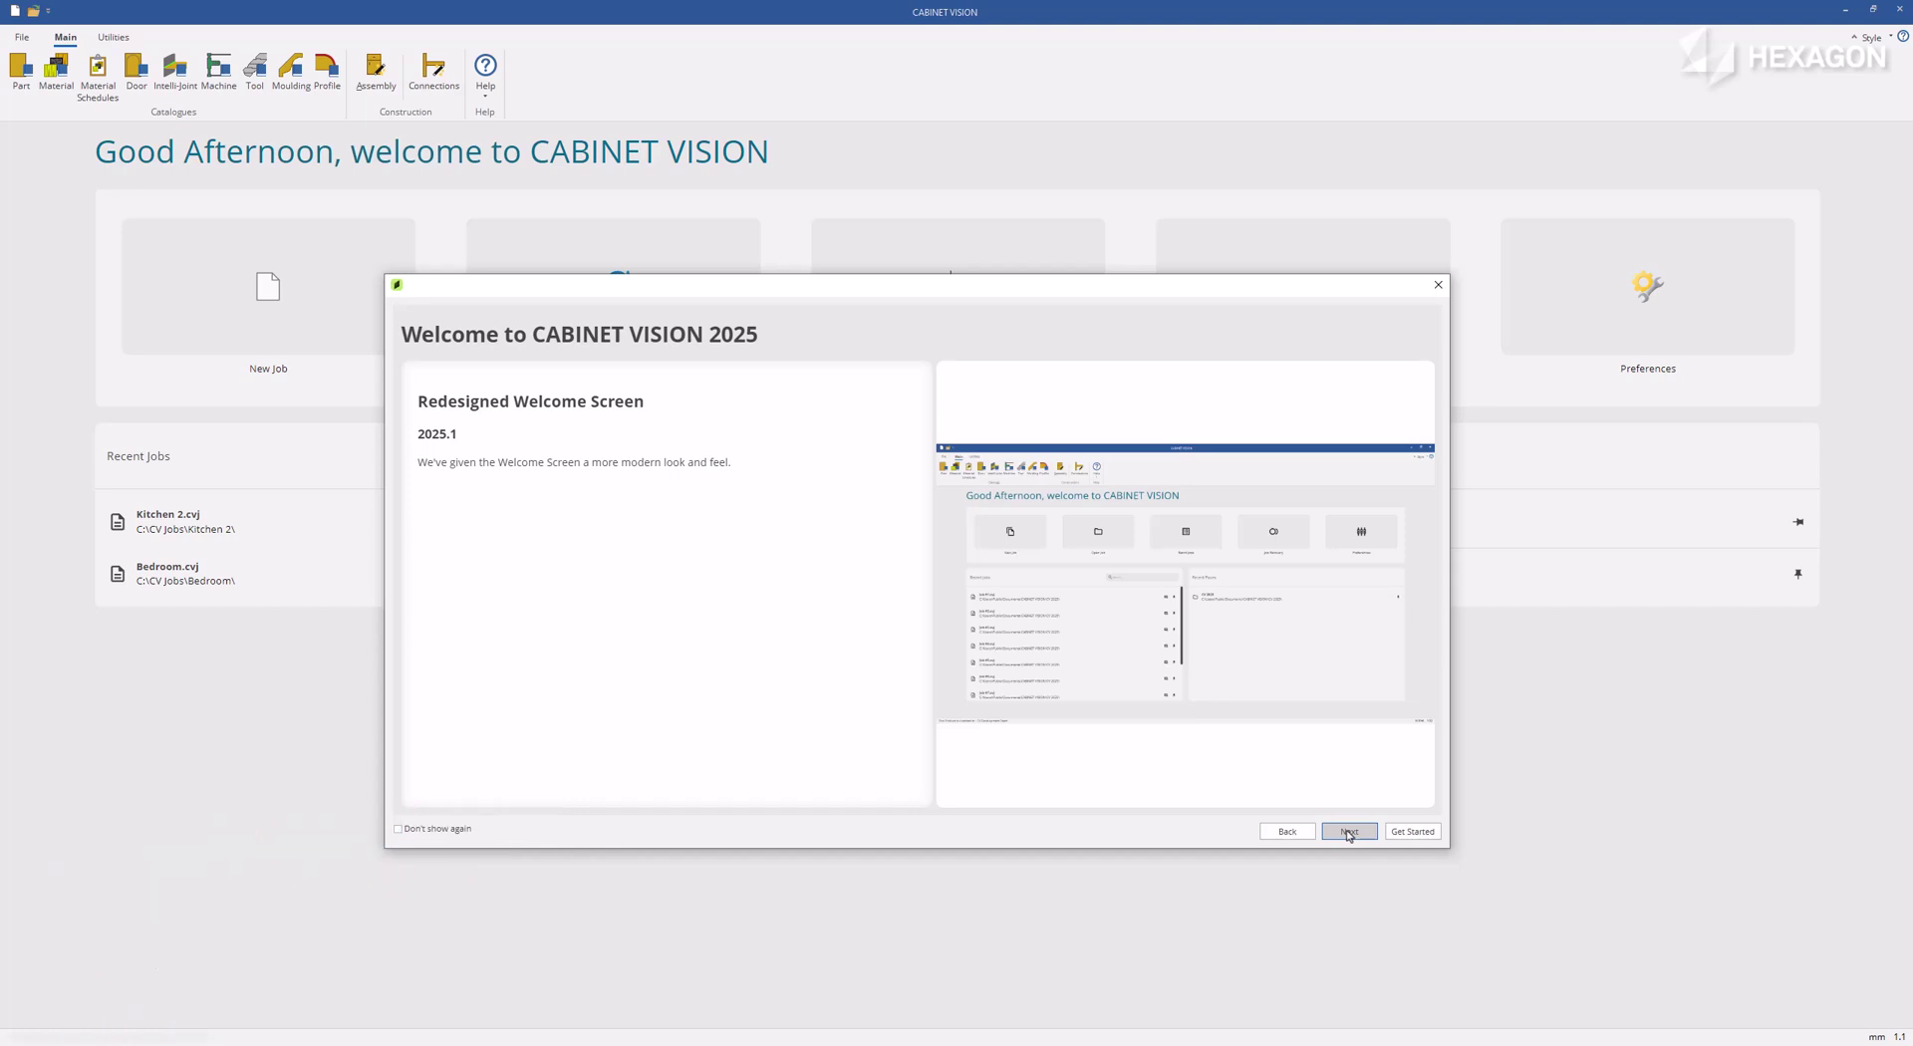
left_click(1348, 833)
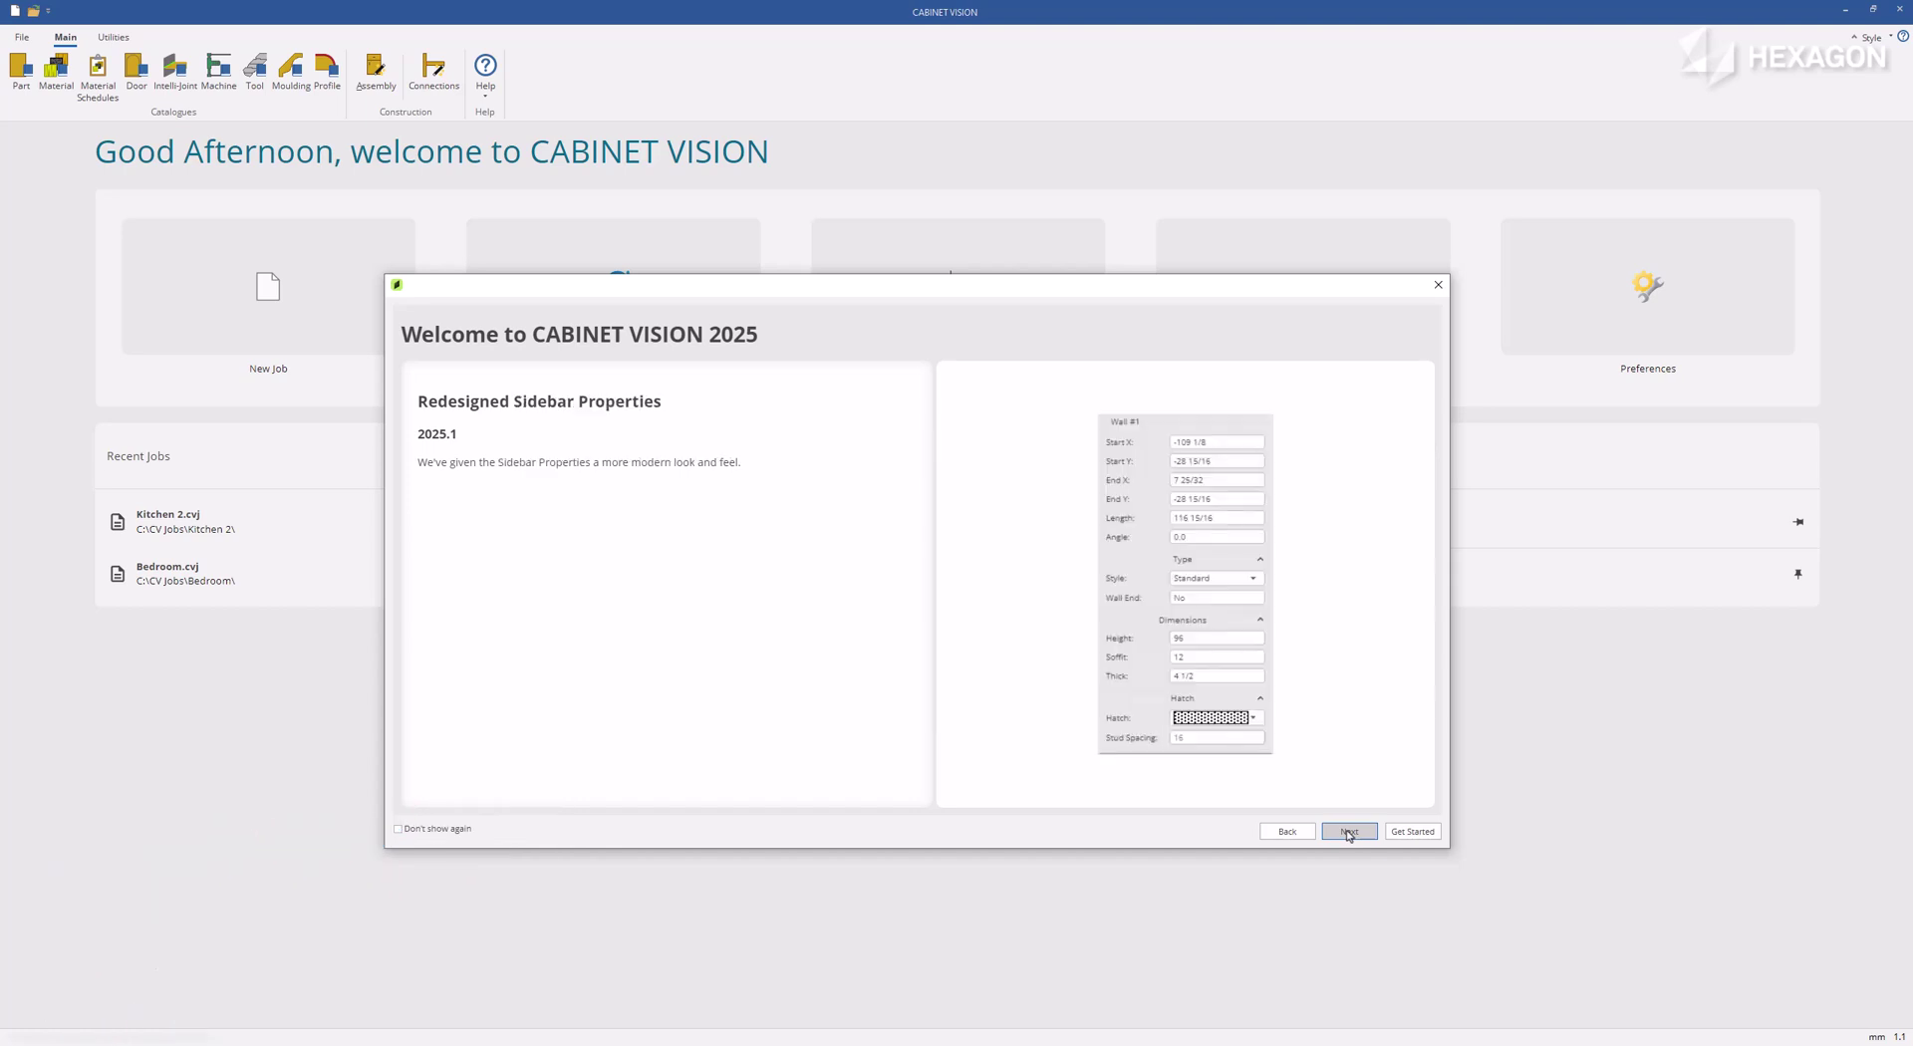
left_click(1349, 833)
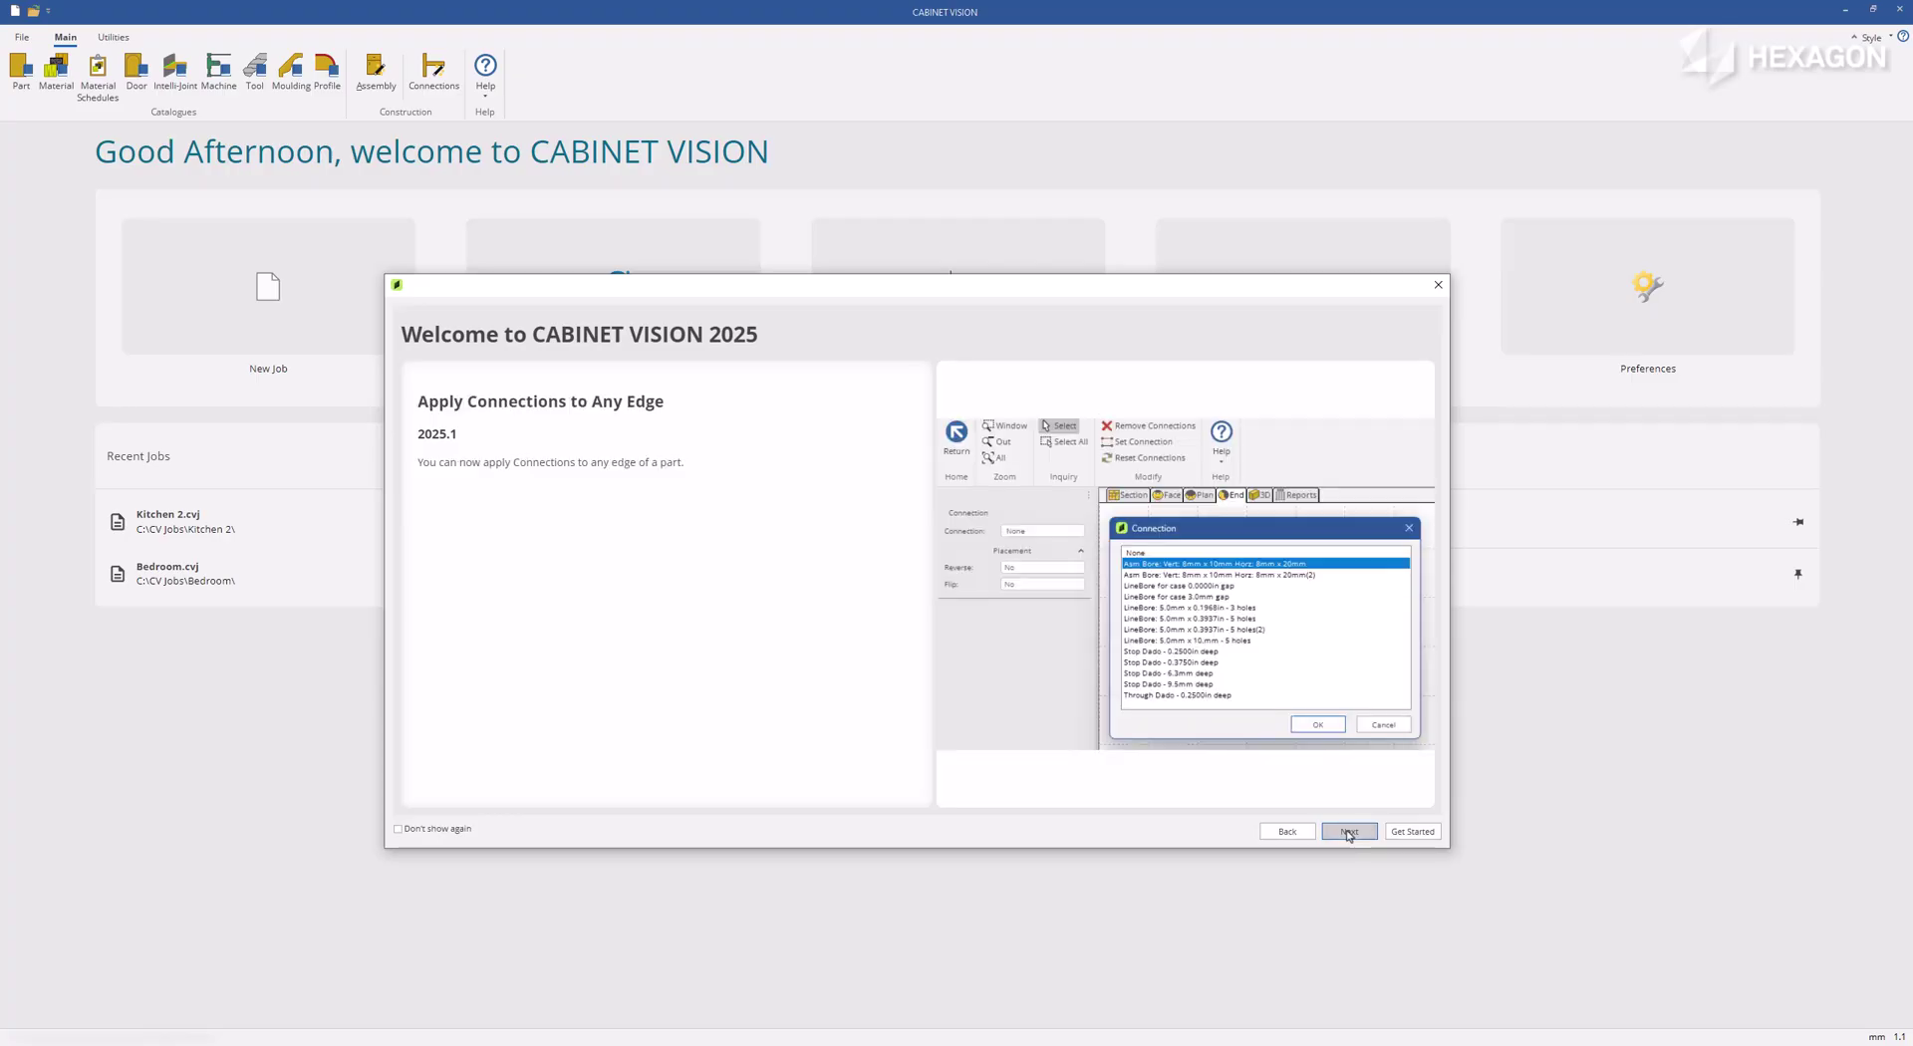
left_click(1349, 833)
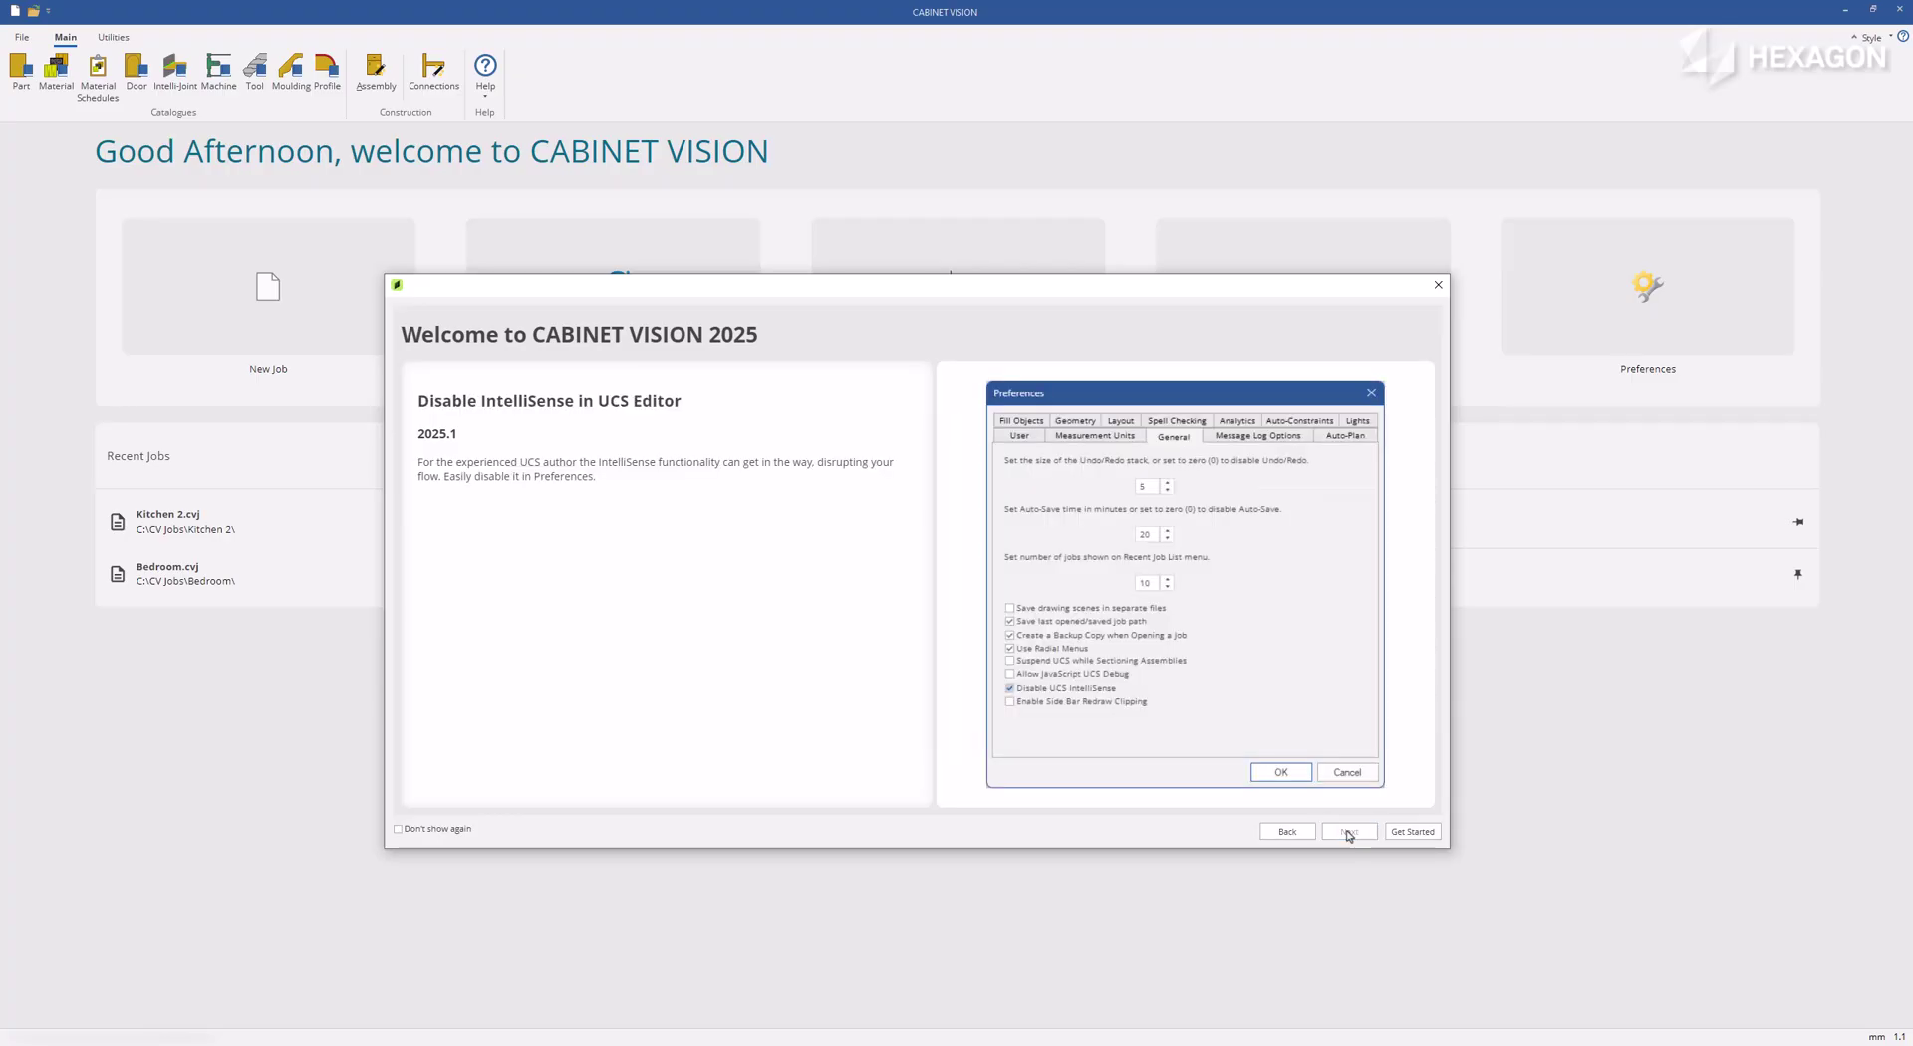
left_click(1396, 835)
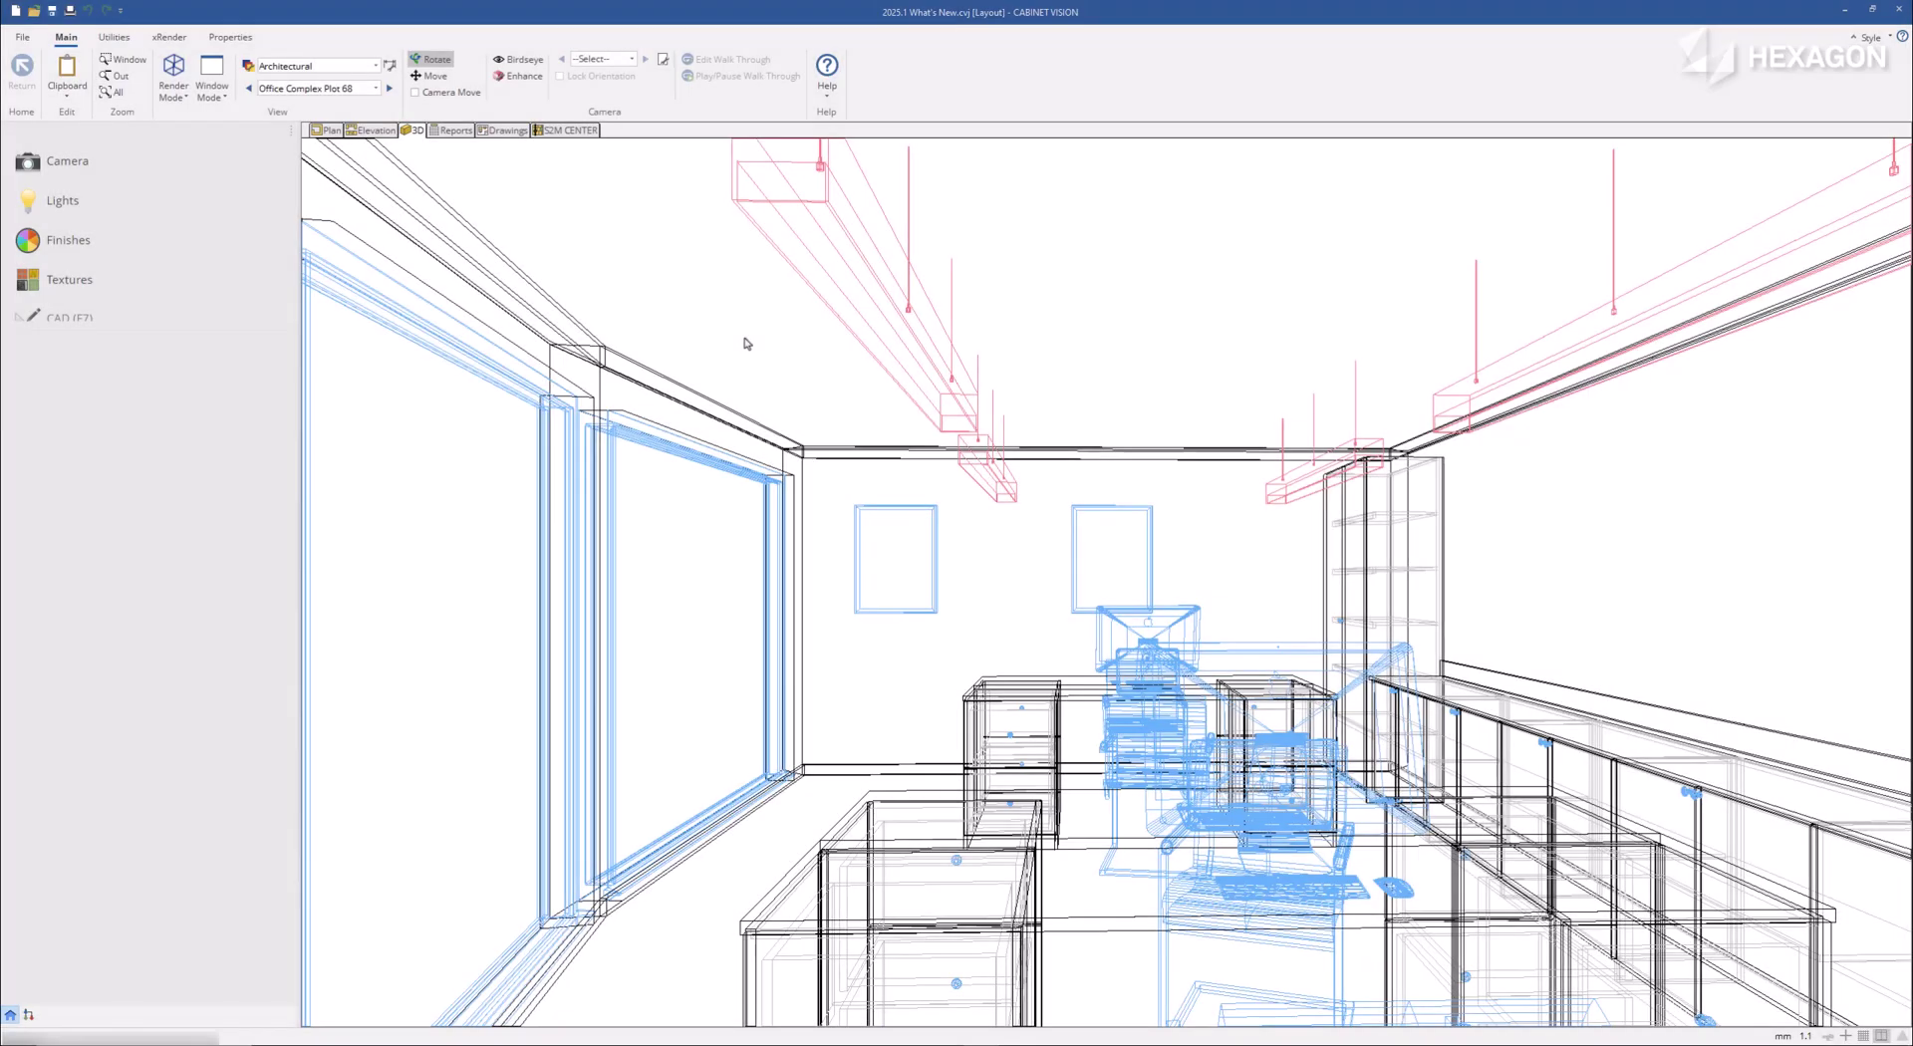
In the plan view, select tall cabinet #28 and narrow the label column of its sidebar properties
left_click(328, 132)
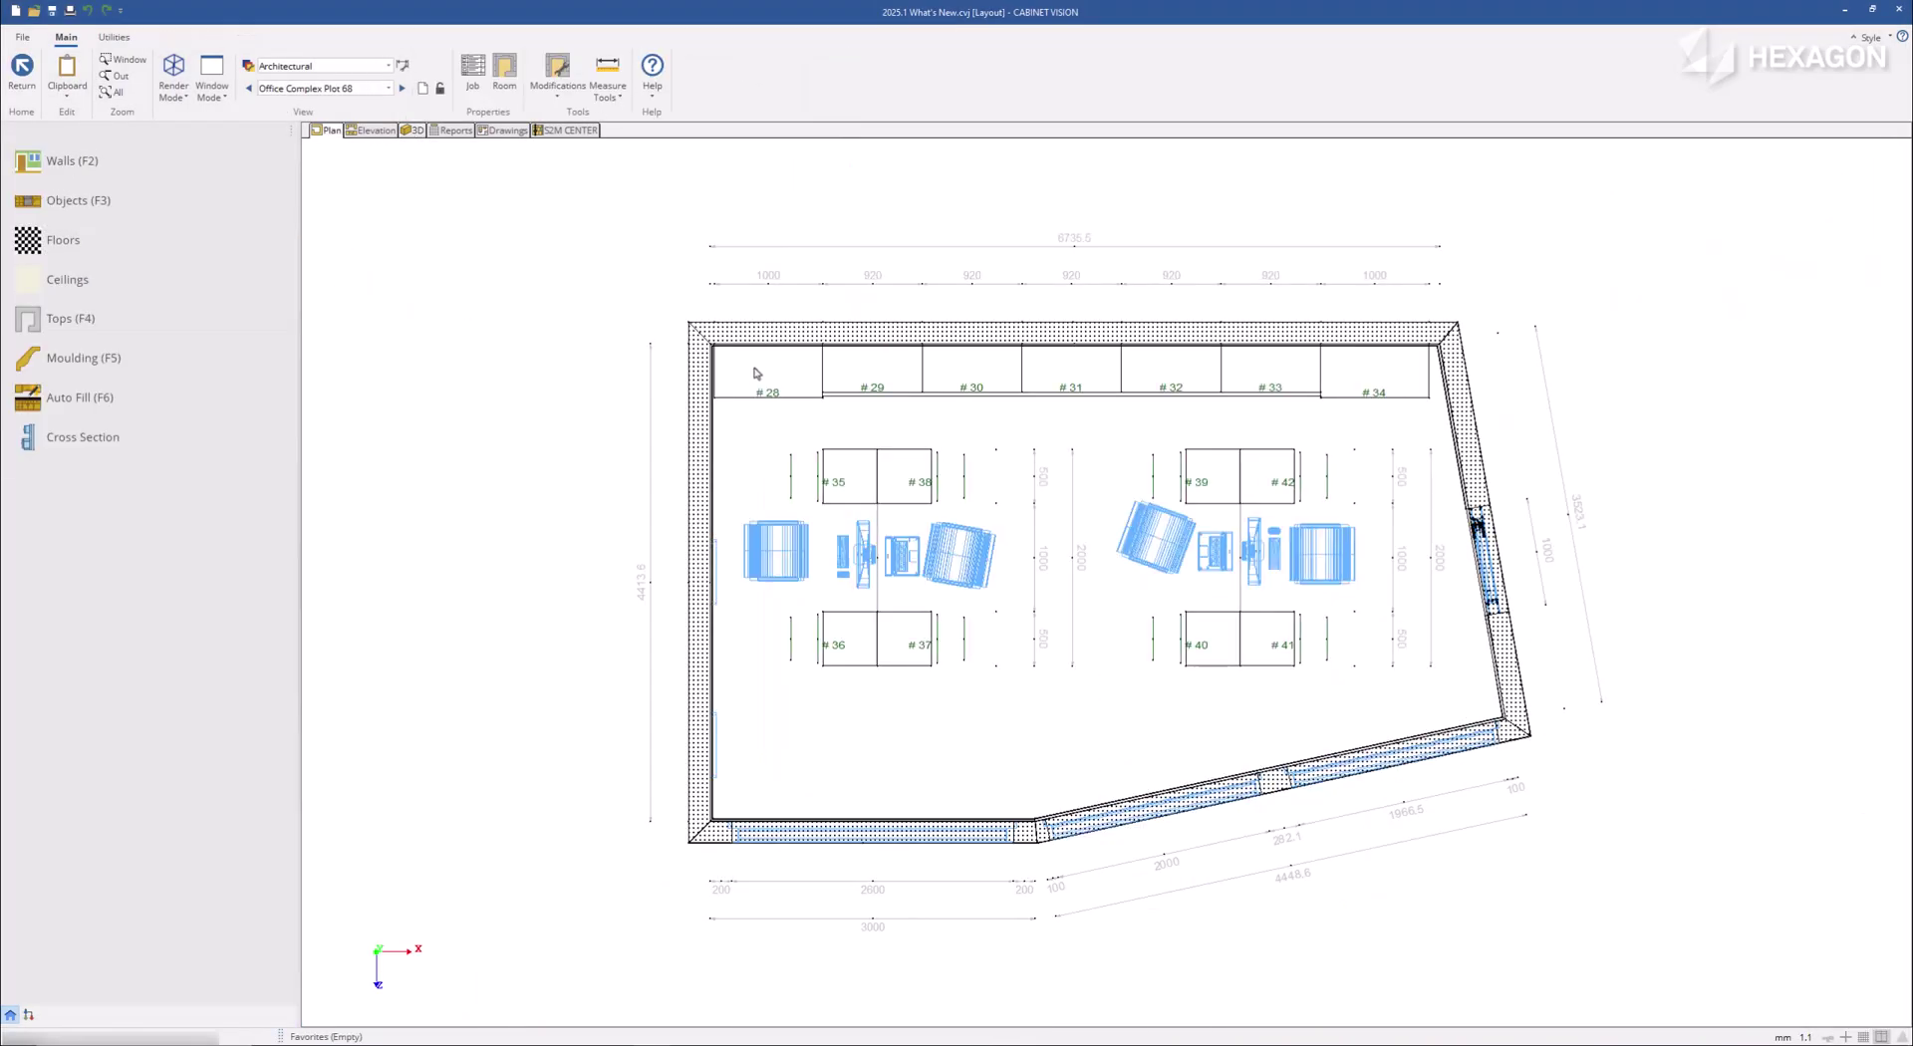
left_click(750, 374)
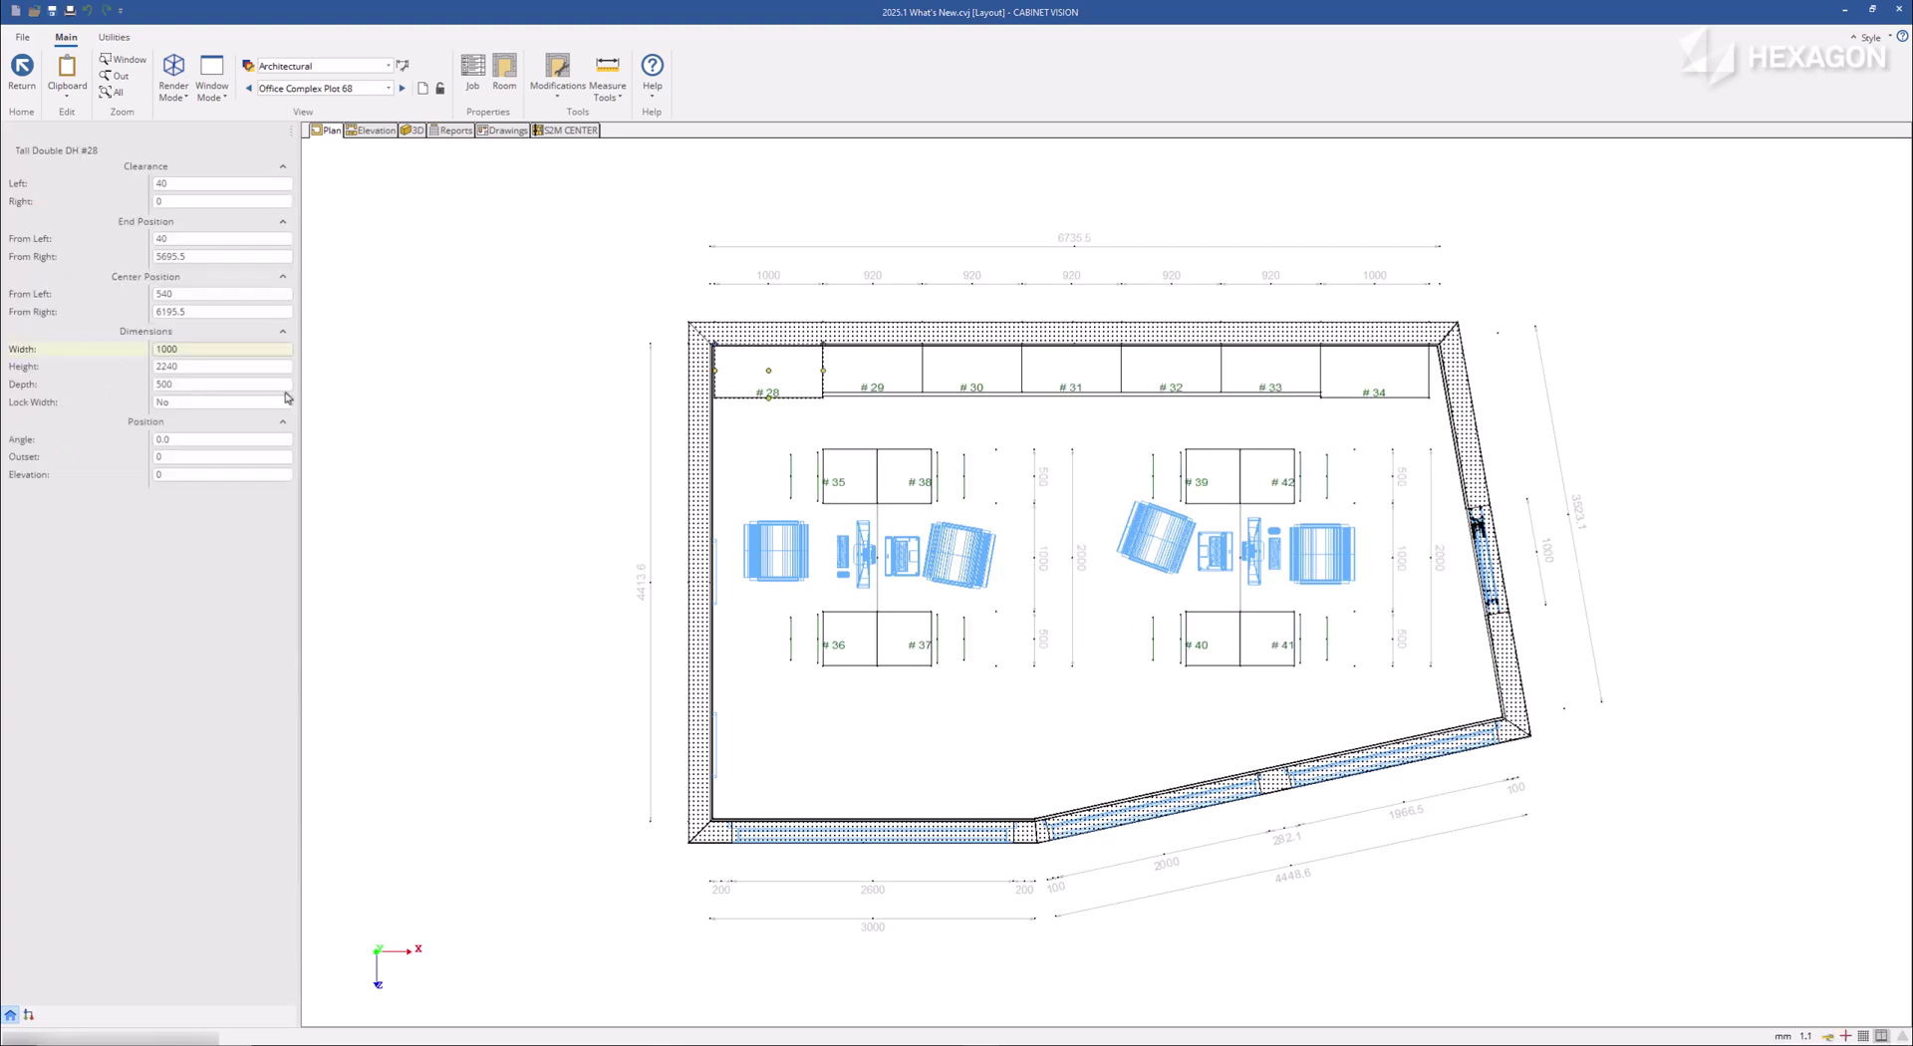
mouse_move(148, 194)
left_mouse_down()
mouse_move(70, 194)
mouse_move(132, 194)
left_mouse_up()
left_click(268, 198)
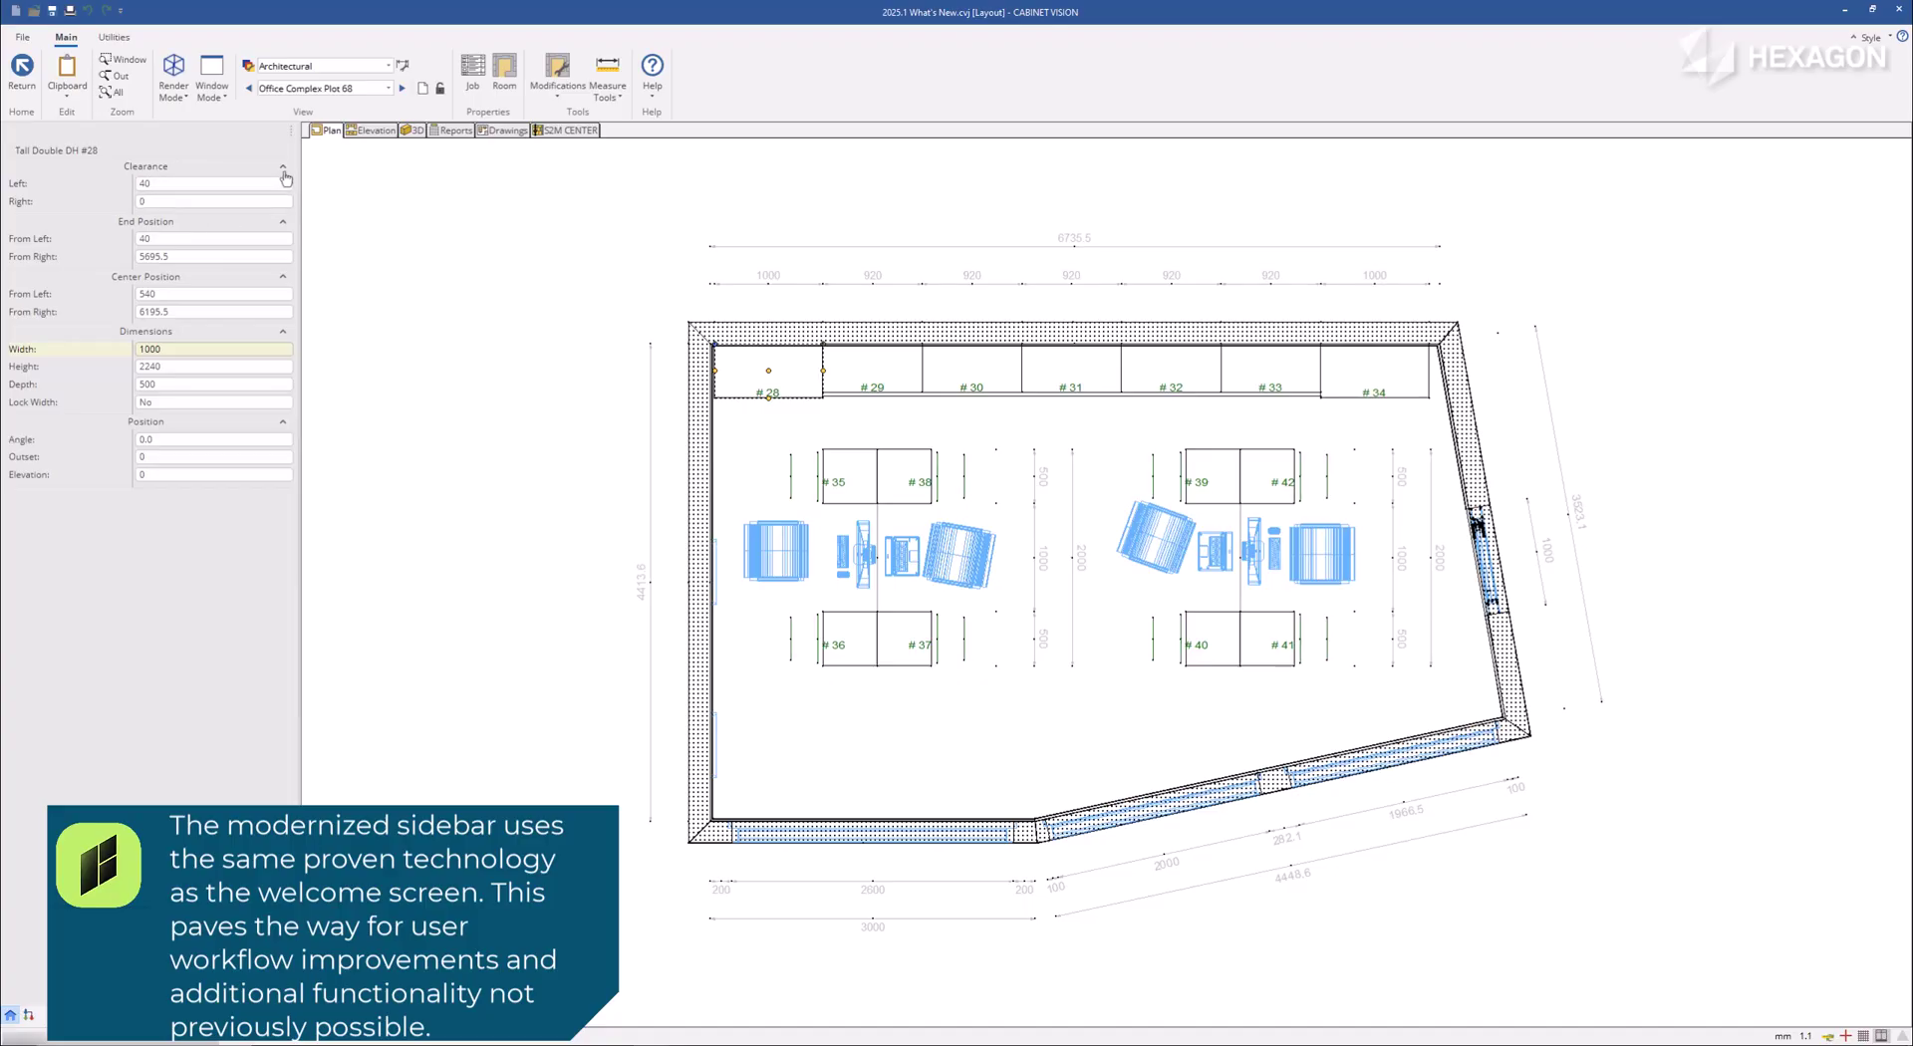
Collapse and re-expand the Clearance section of cabinet #28's properties and look through its clearance and position fields
left_click(283, 170)
left_click(283, 171)
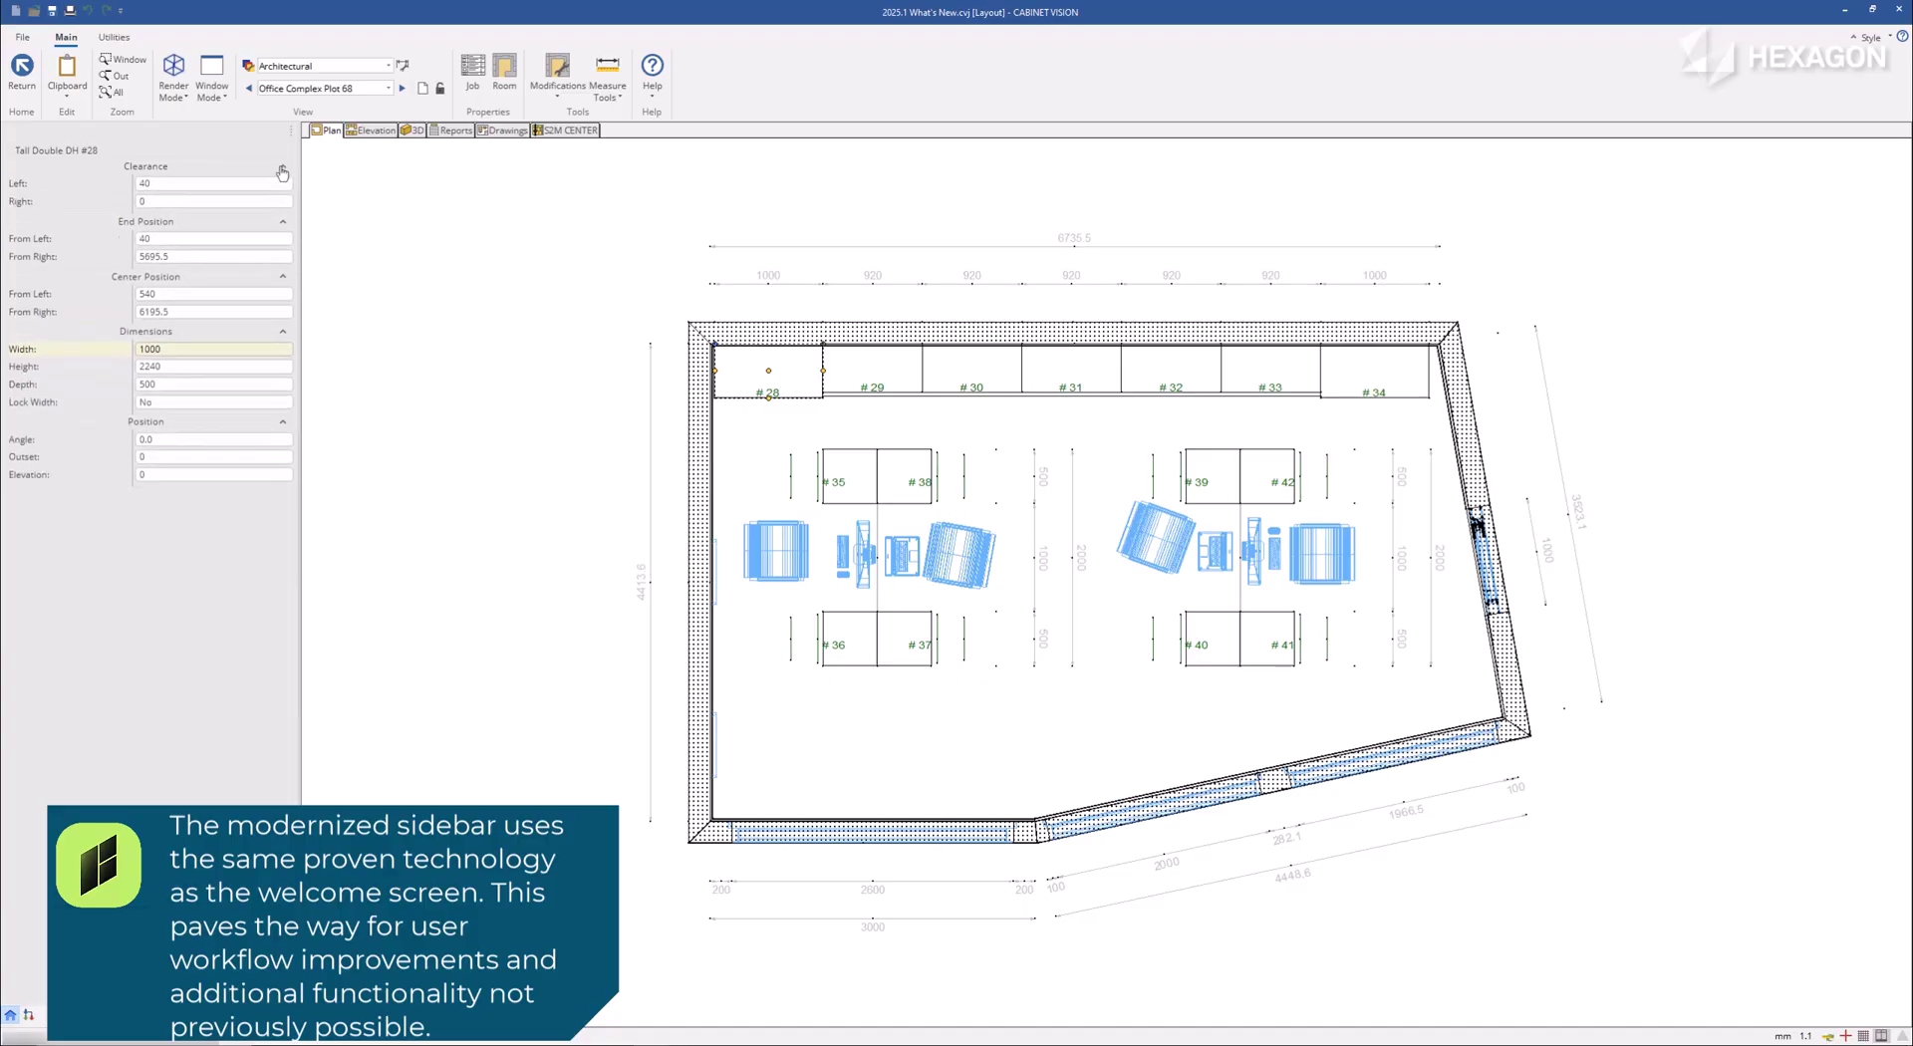
left_click(218, 200)
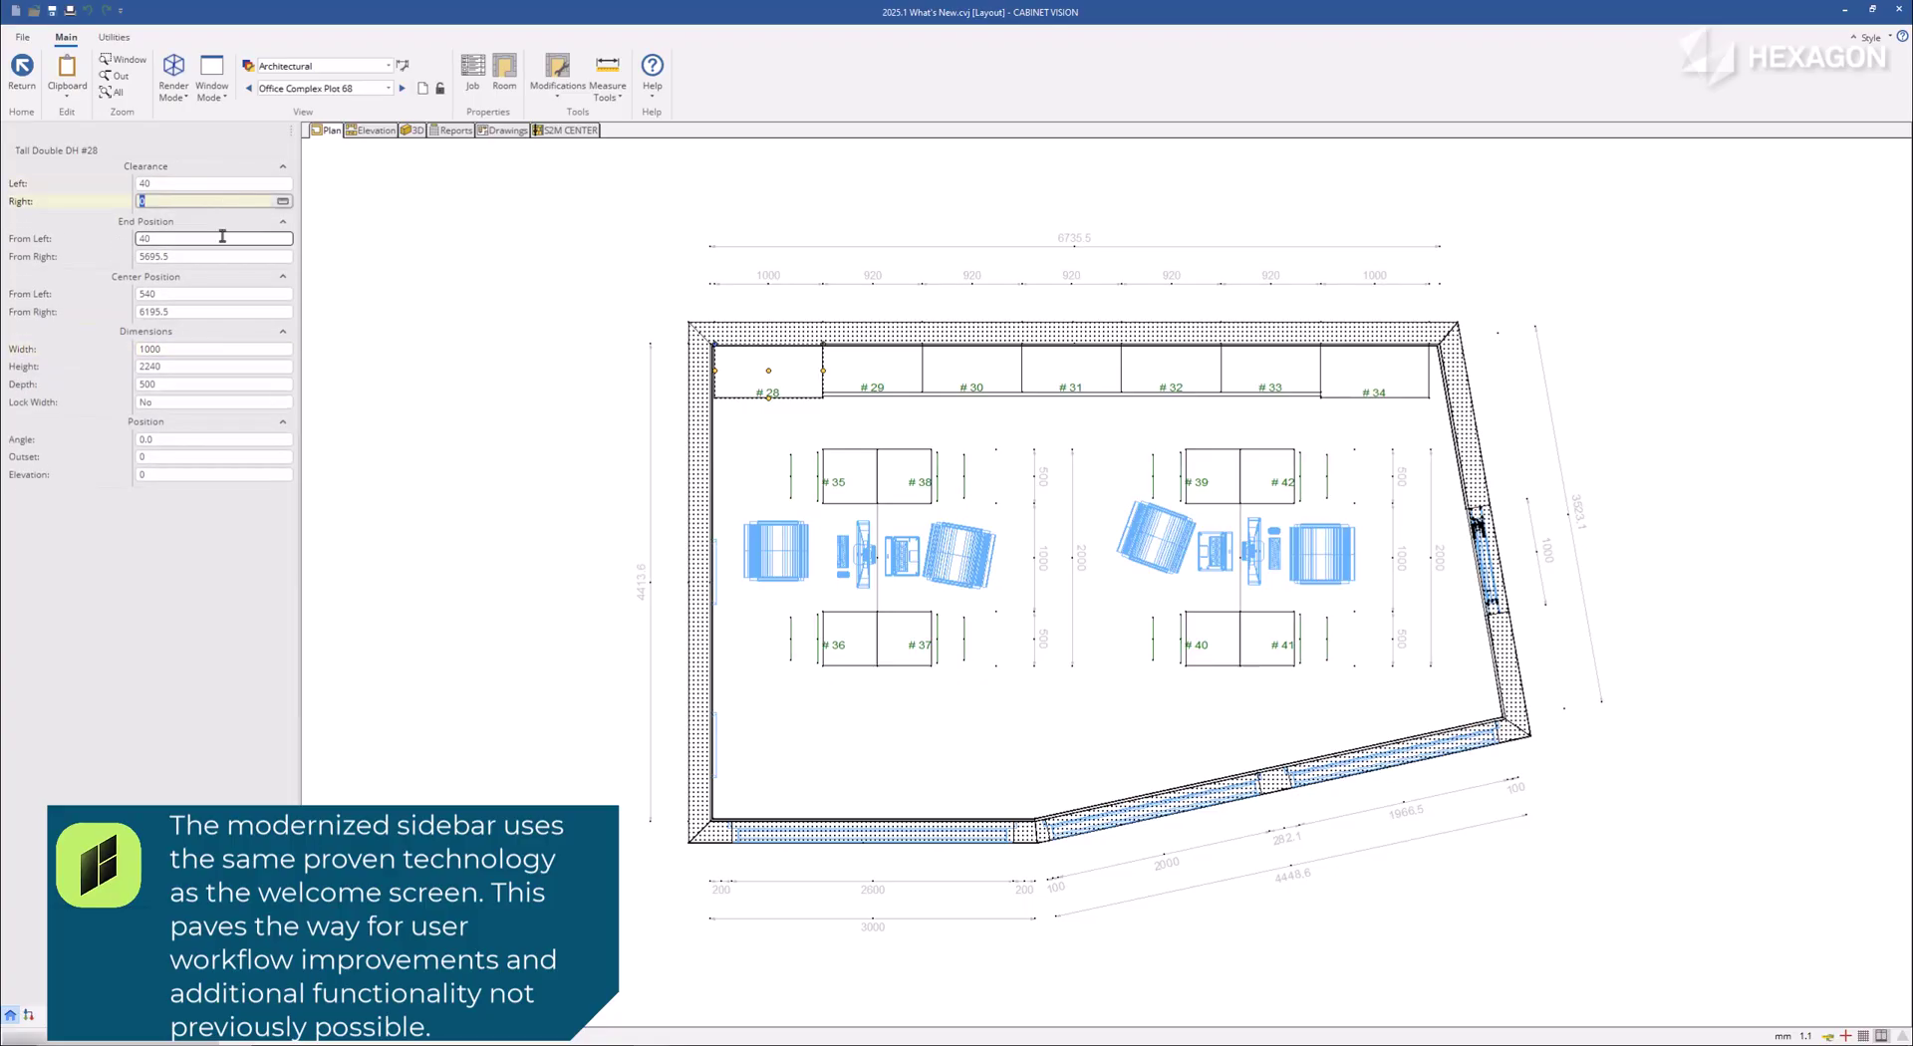
left_click(218, 238)
left_click(218, 256)
left_click(216, 294)
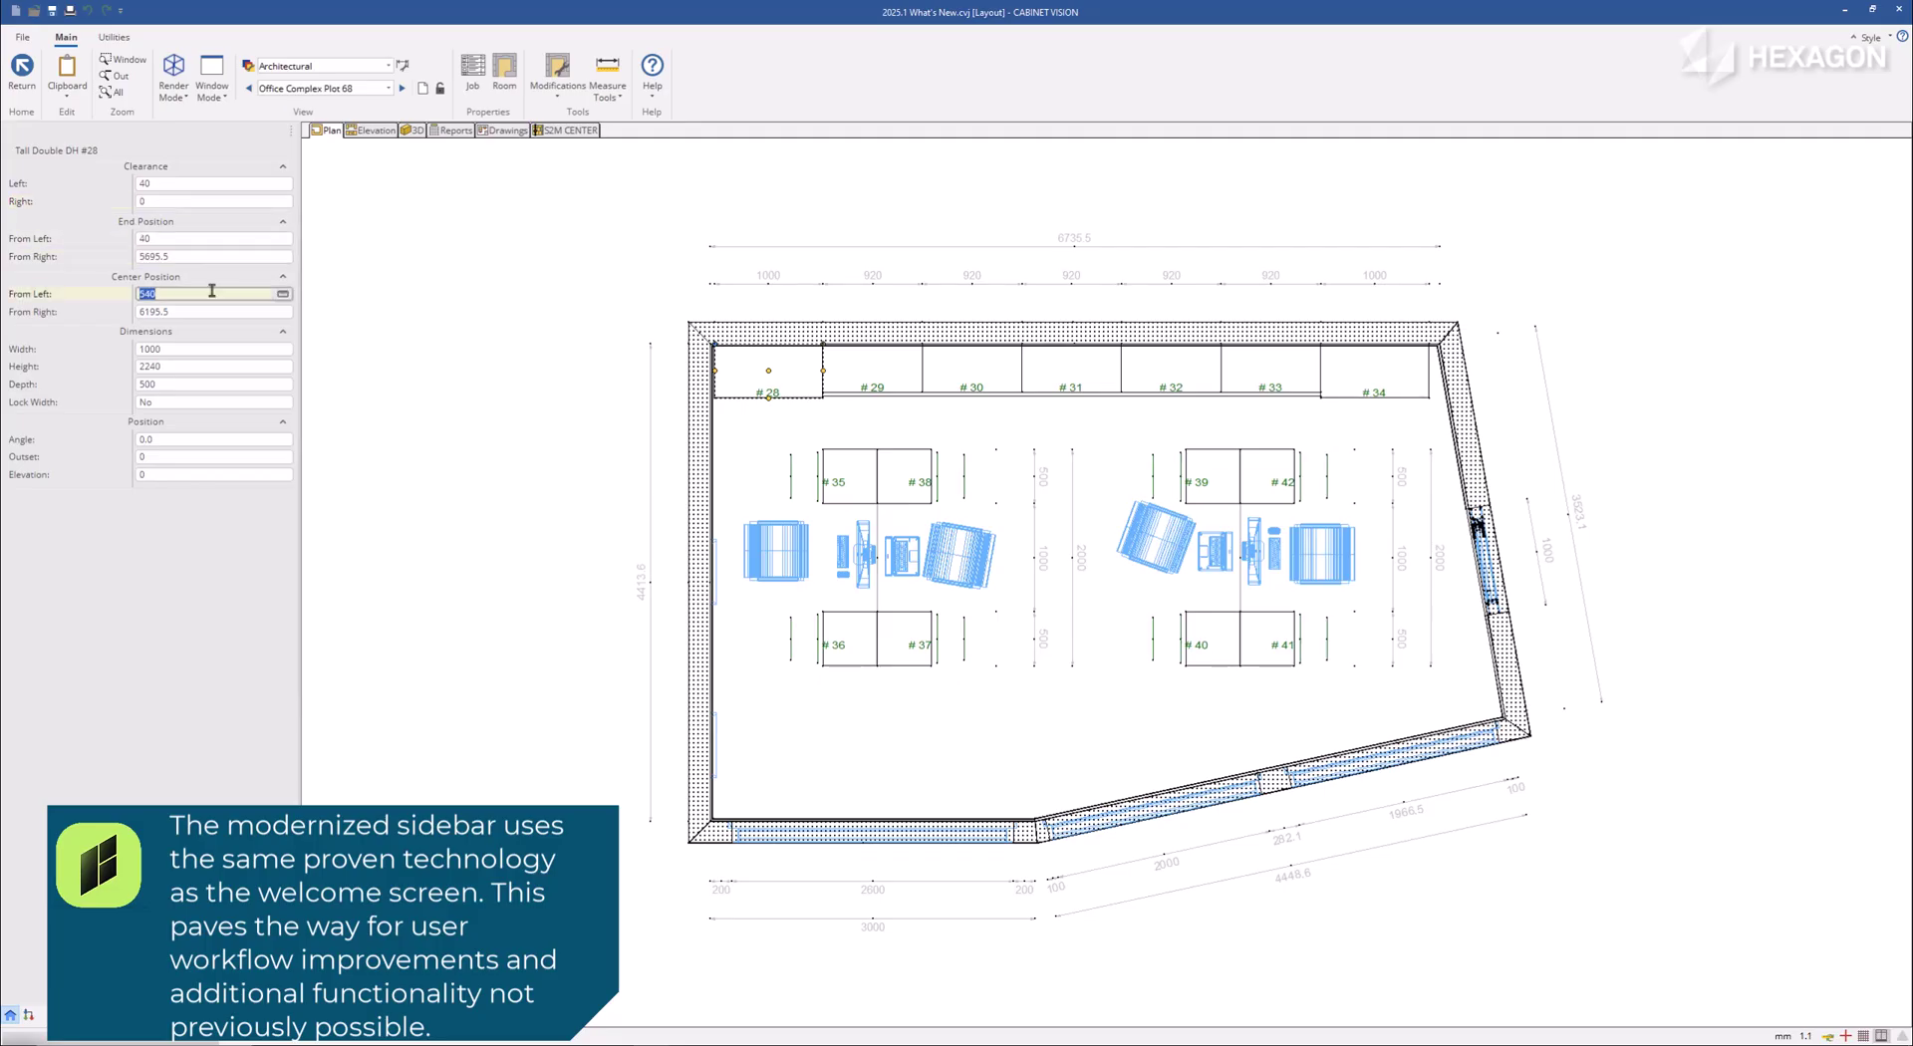
left_click(259, 311)
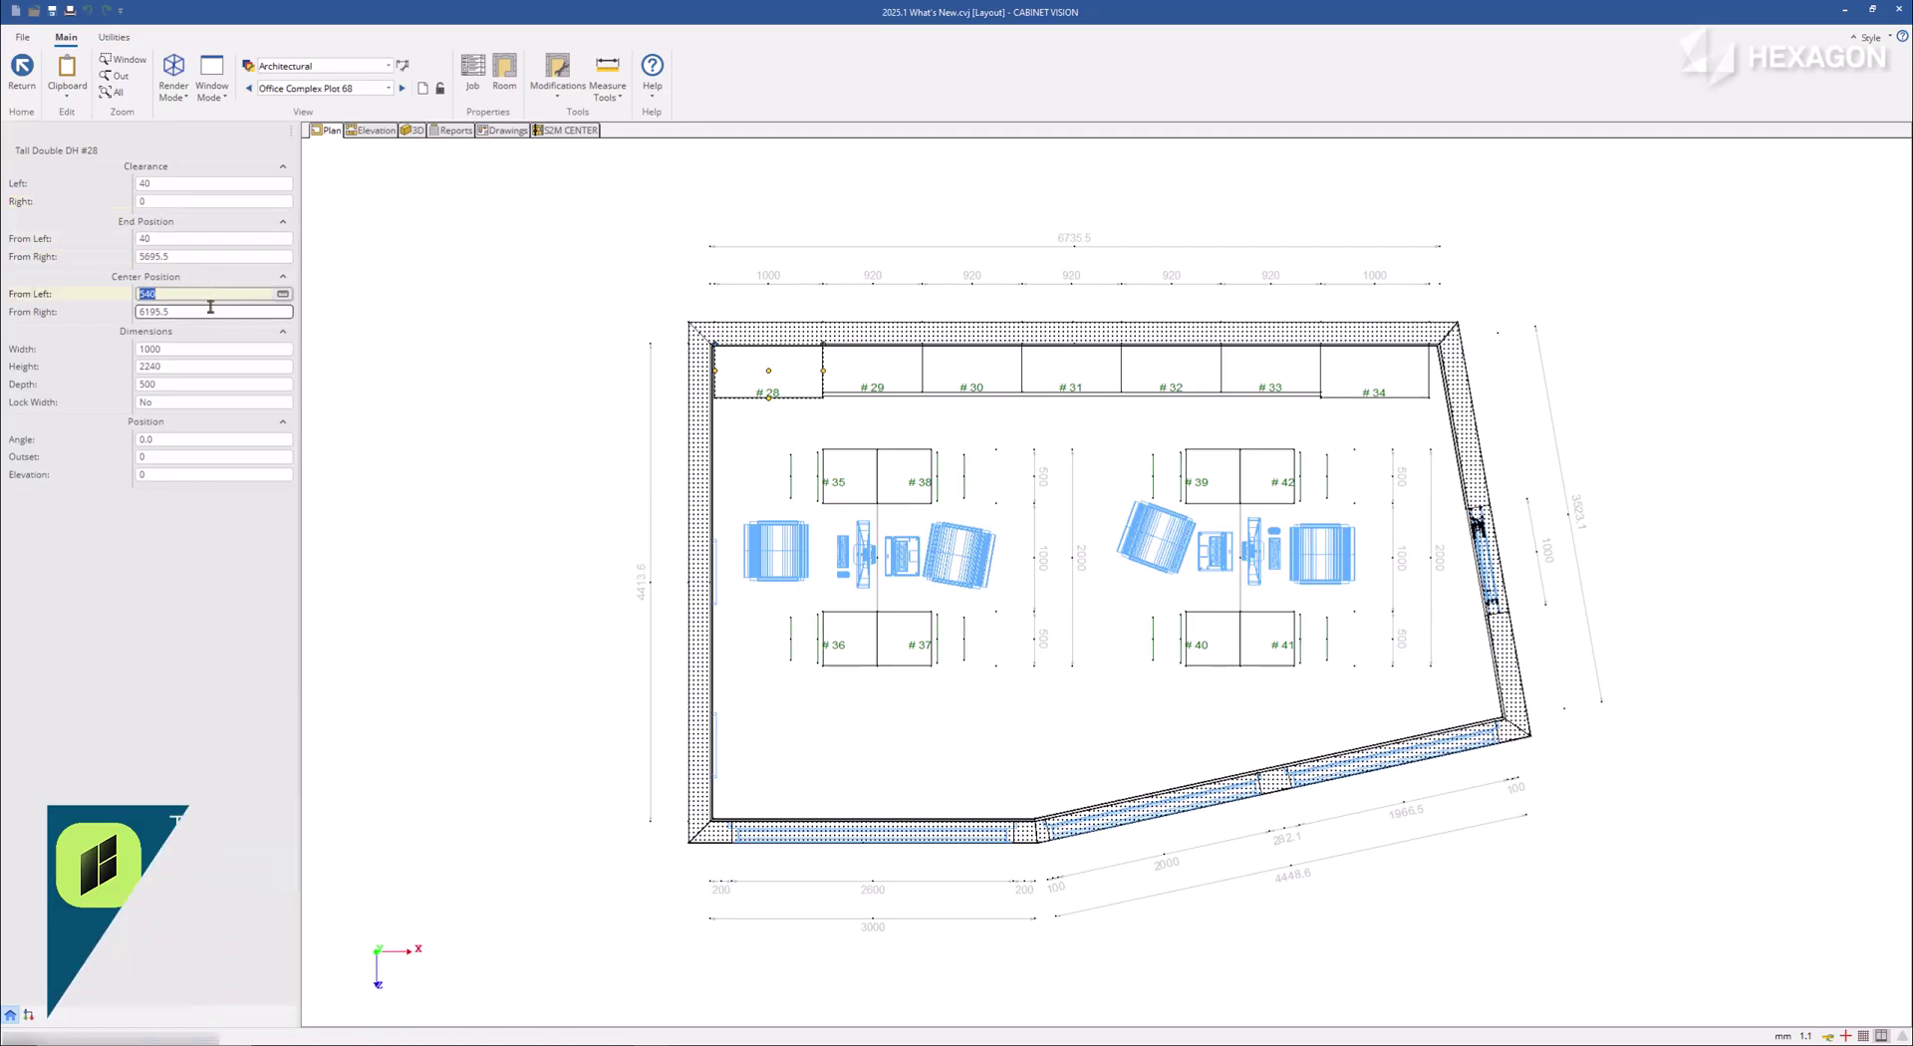
Show the room in 3D from the saved camera view View 1
left_click(415, 132)
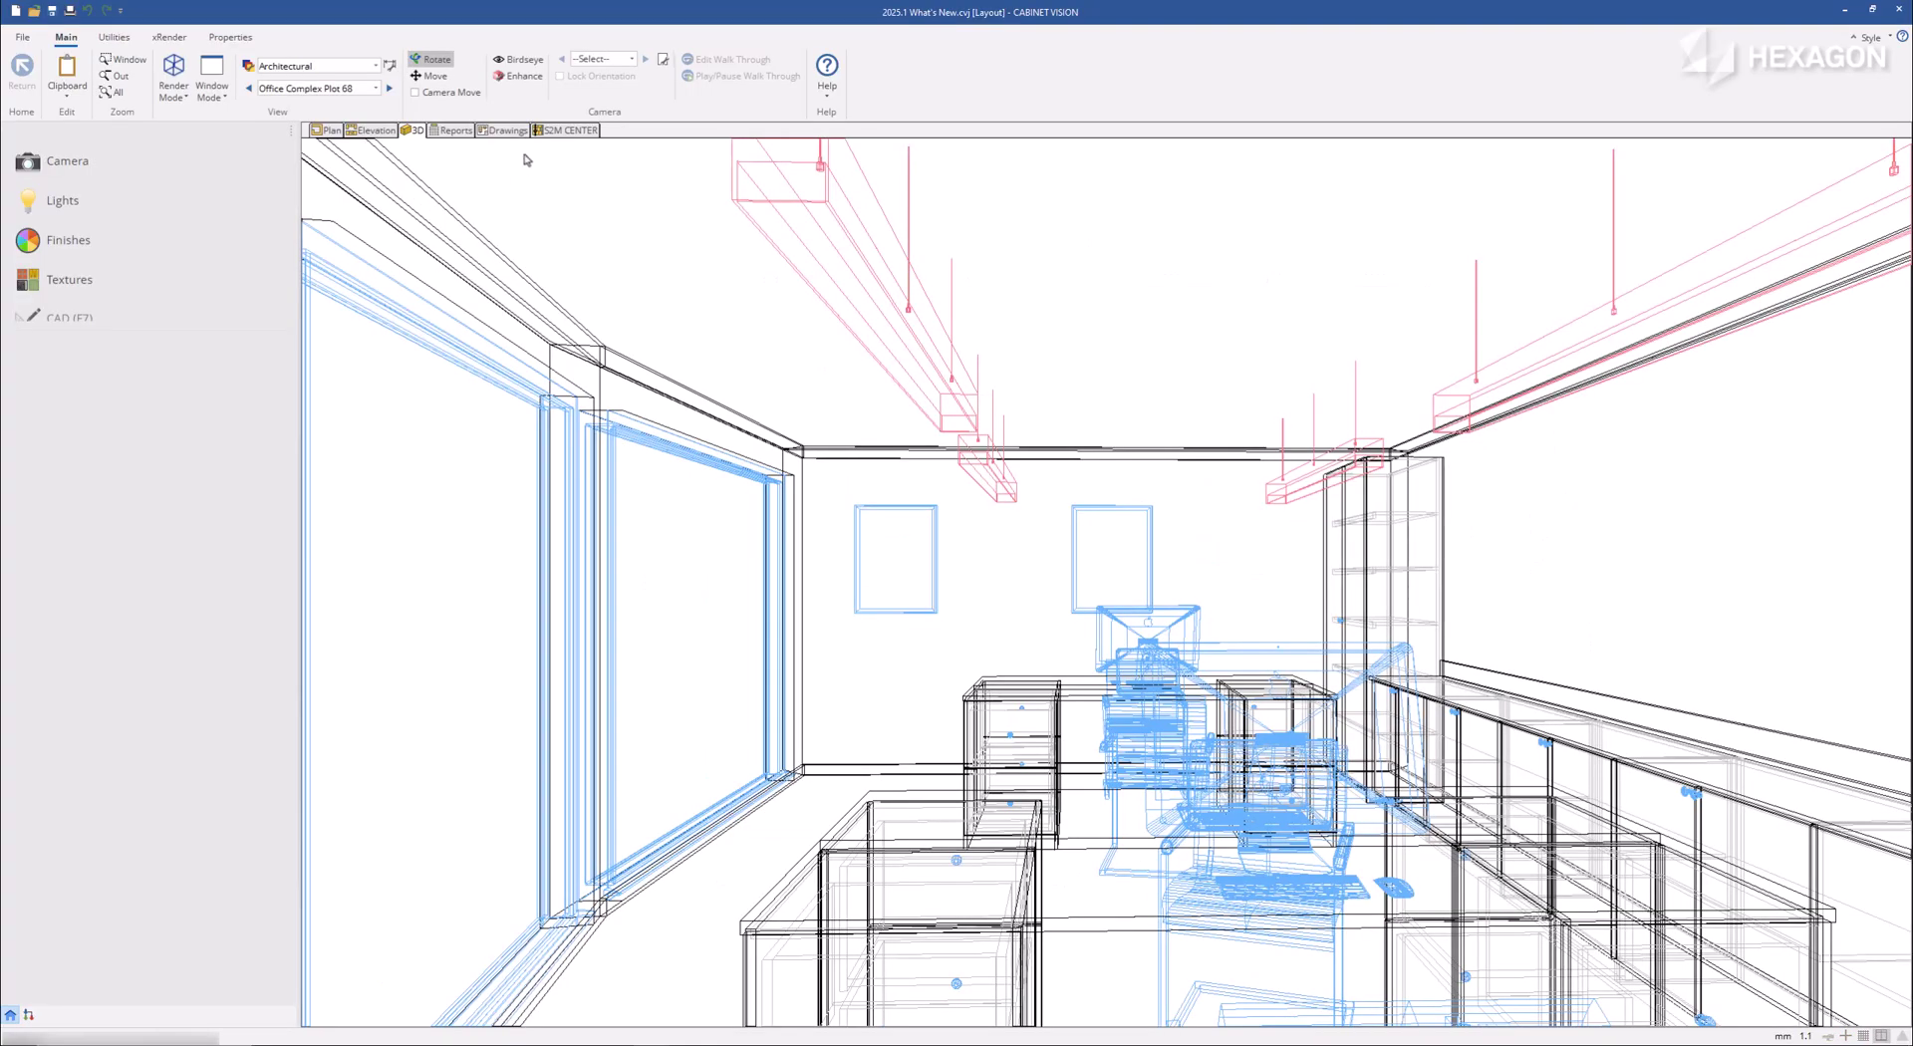
left_click(609, 59)
left_click(596, 84)
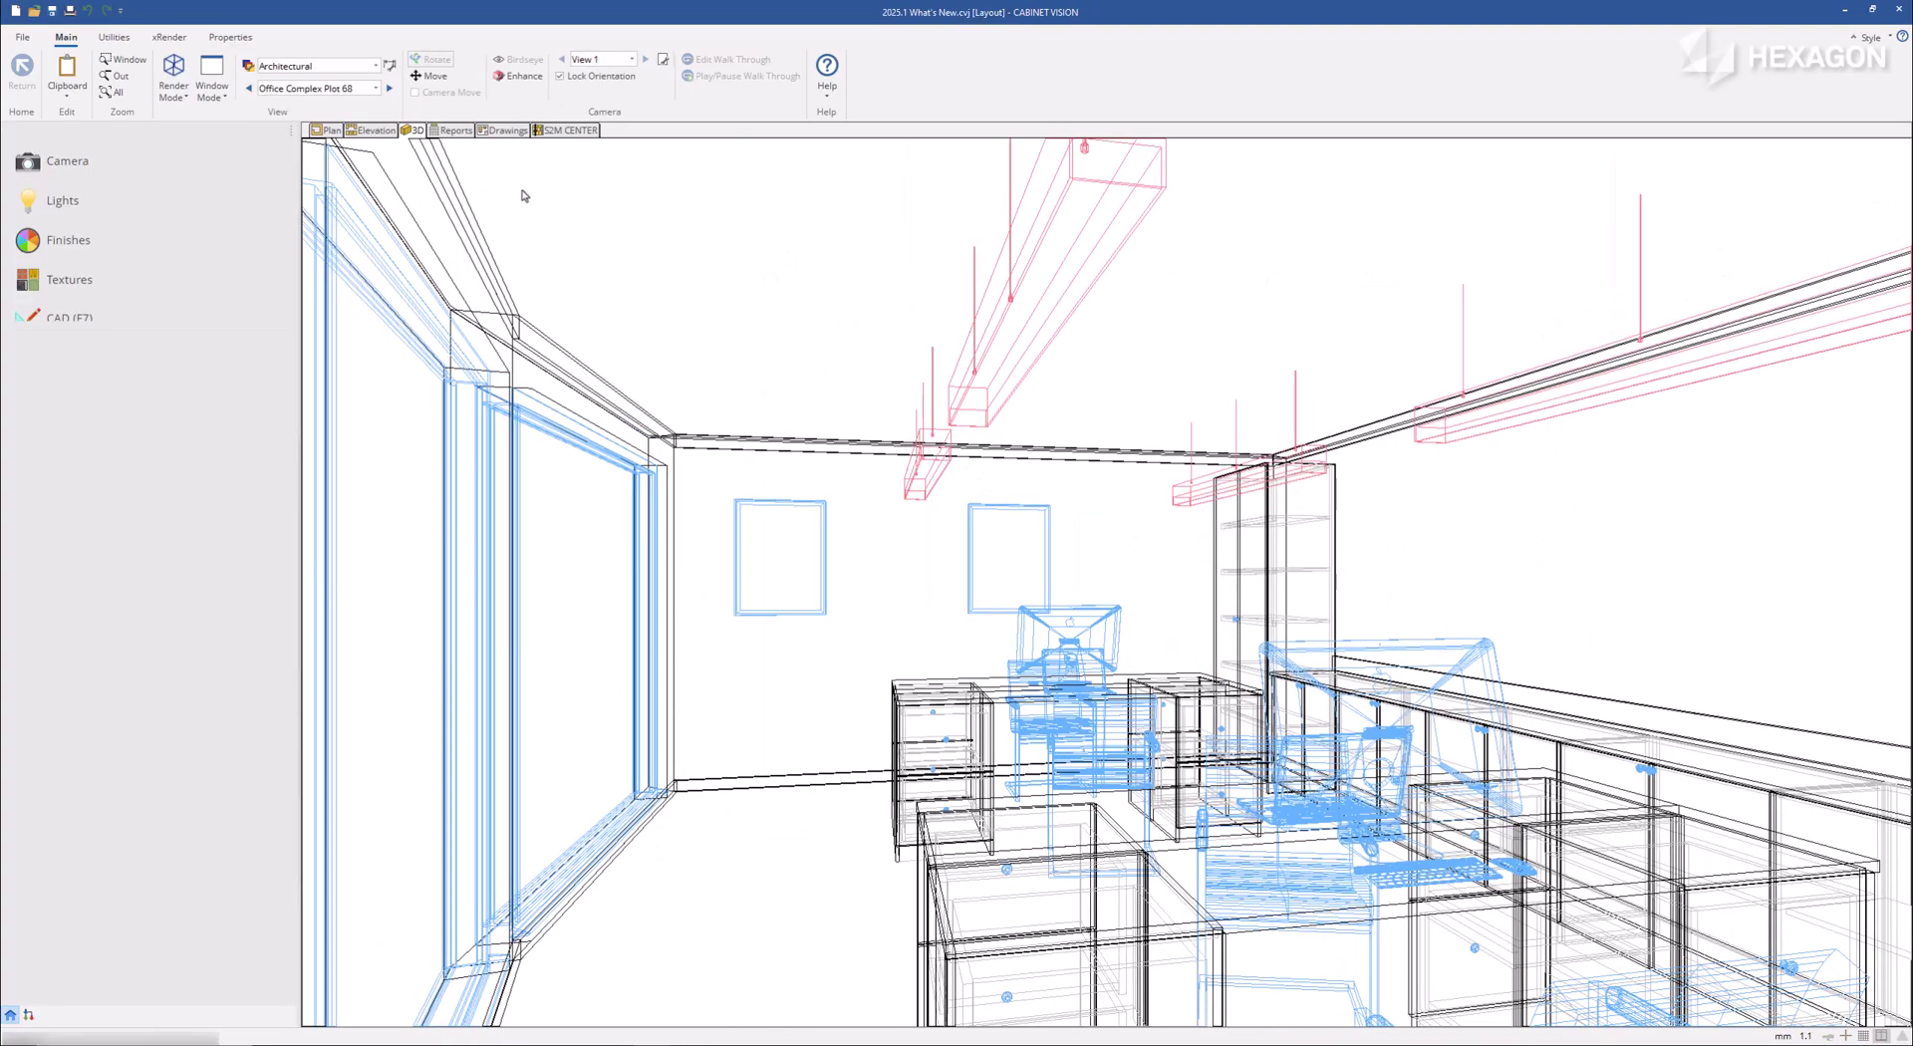
In the Camera Editor, narrow the sidebar, widen its label column, review the Target Height field and close the editor
left_click(186, 162)
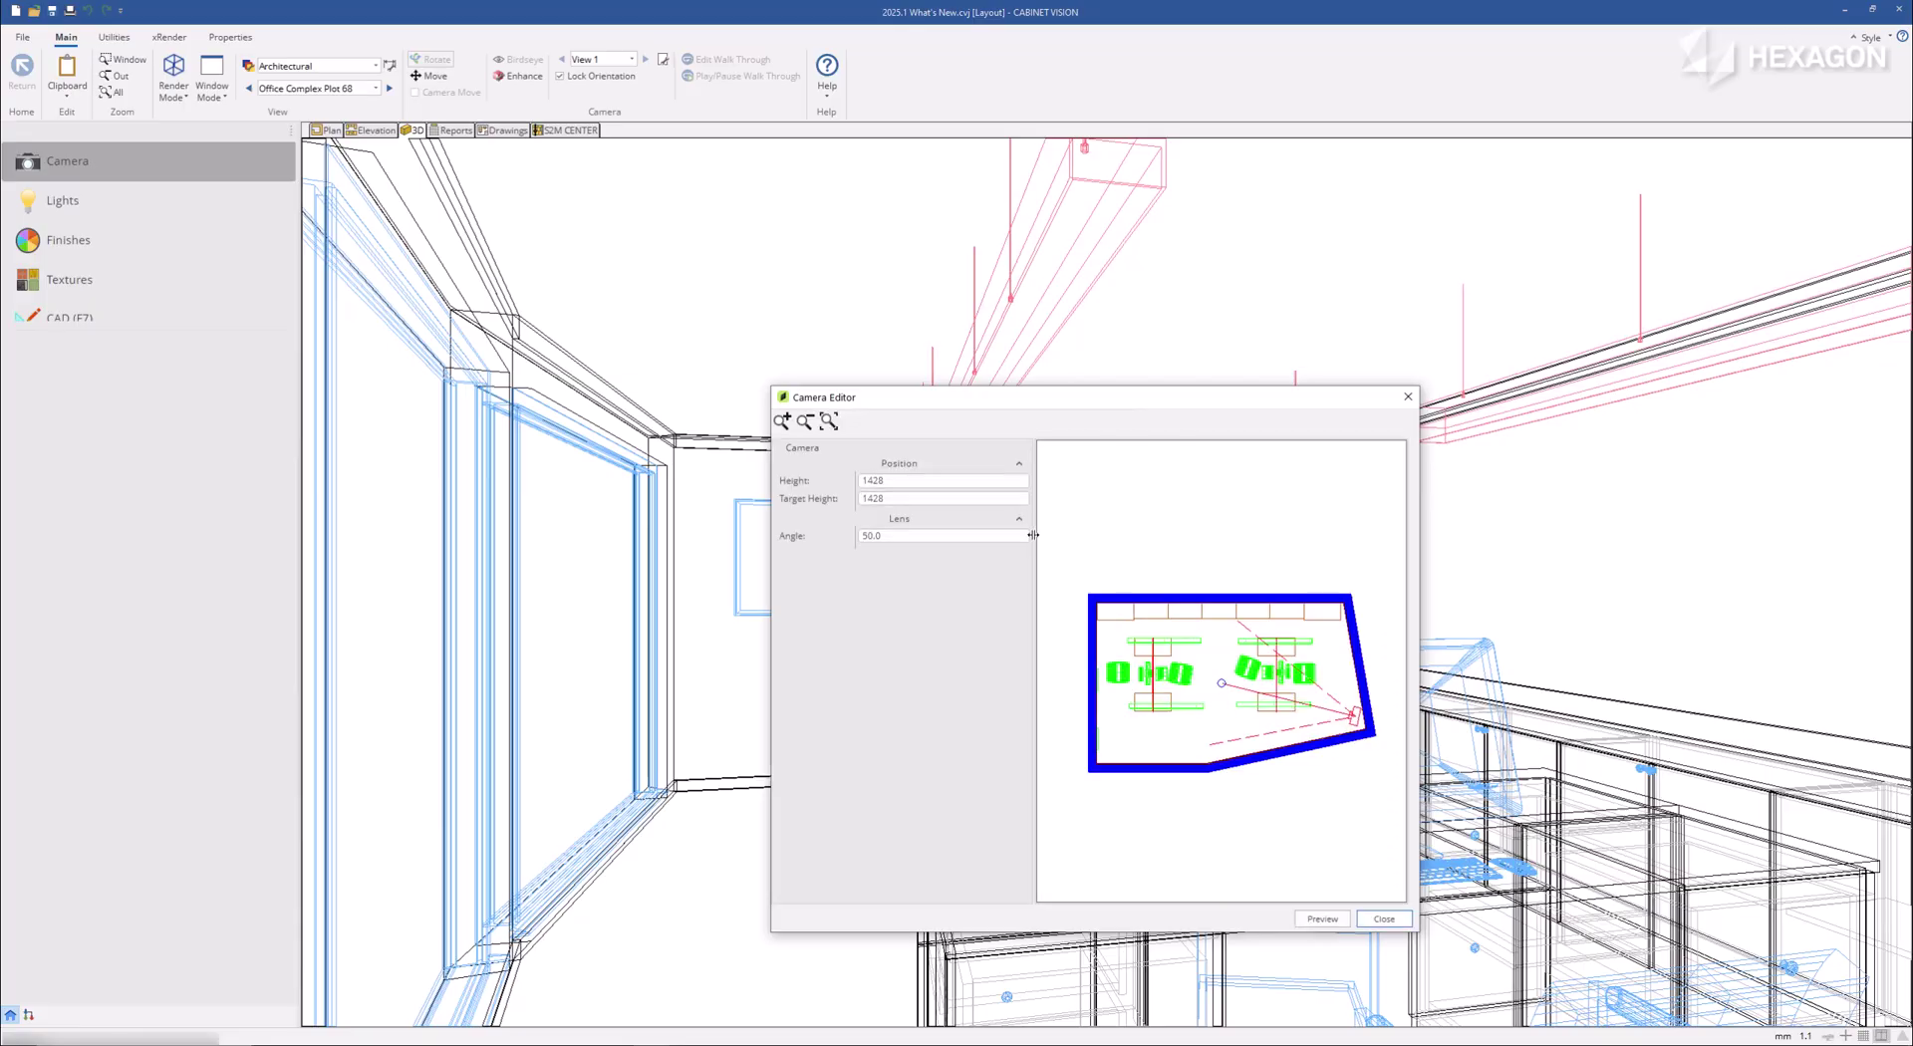
left_click_drag(963, 535, 960, 535)
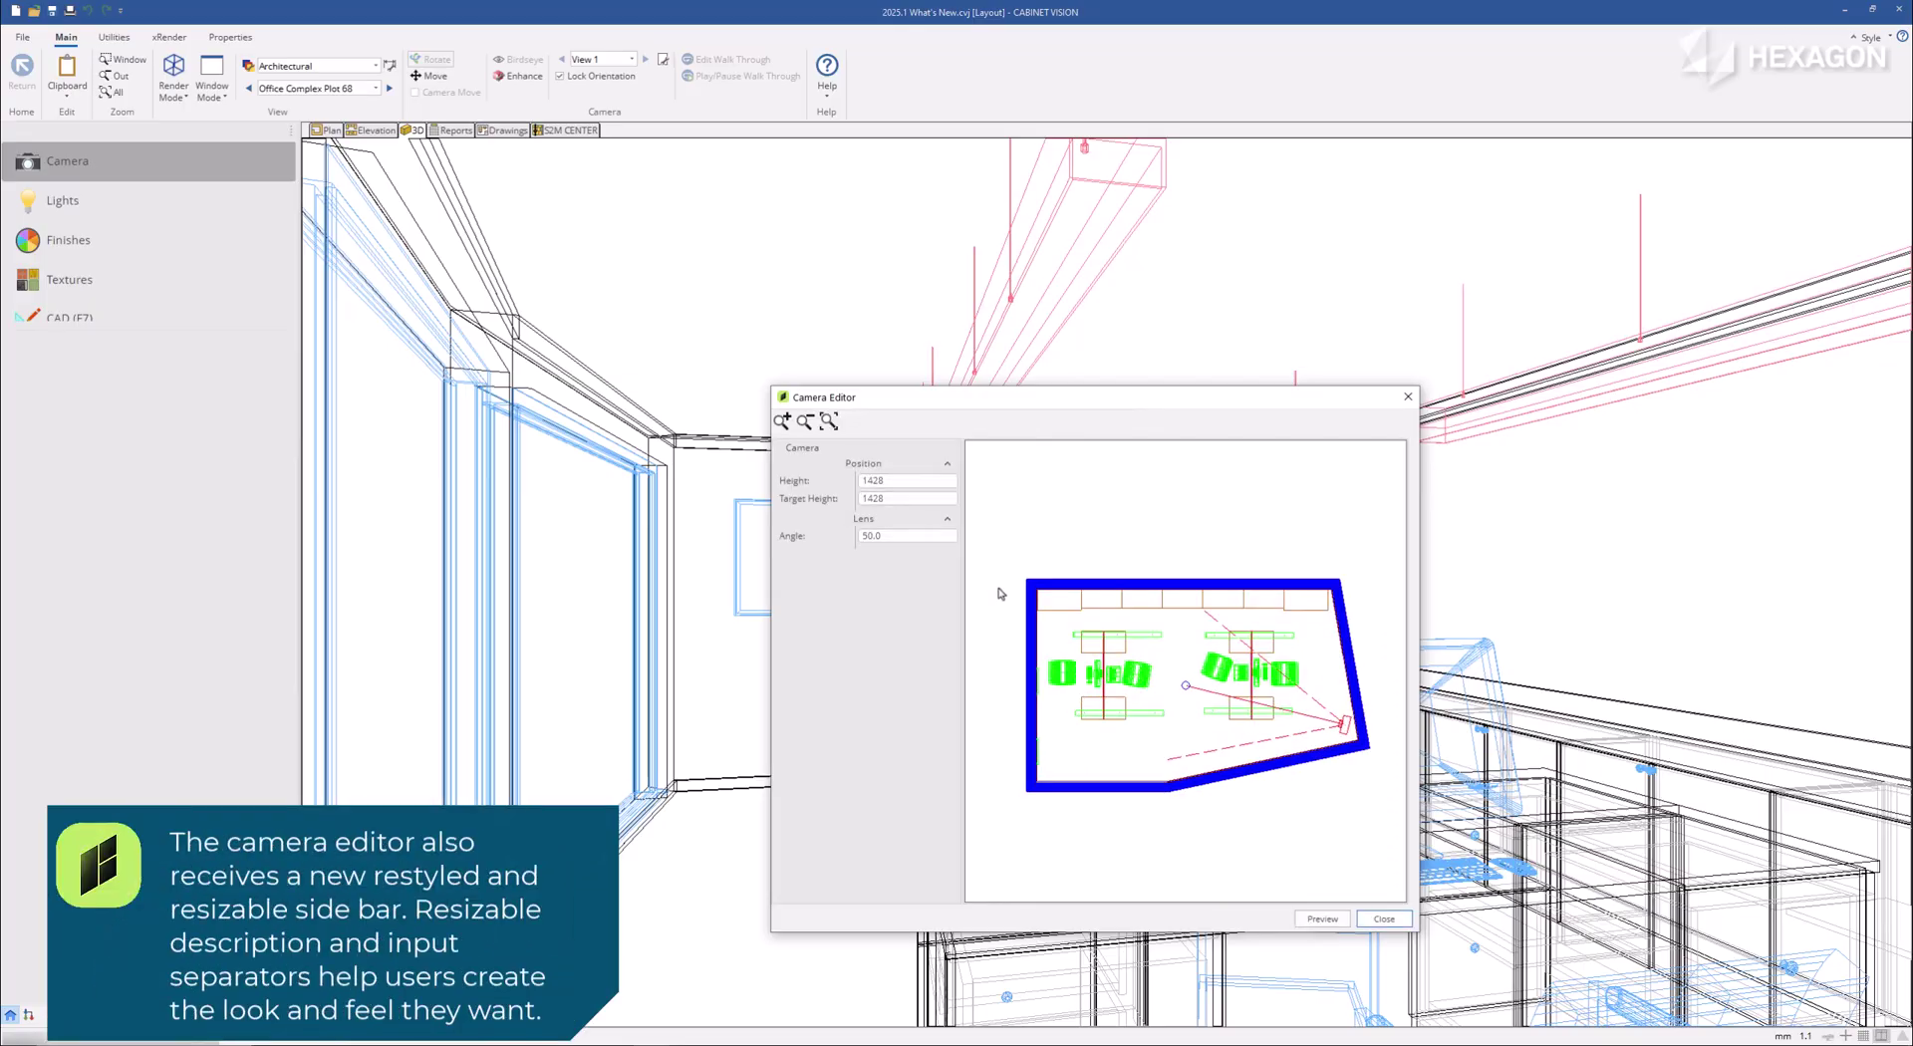
mouse_move(852, 501)
left_mouse_down()
mouse_move(827, 504)
mouse_move(887, 508)
left_mouse_up()
scroll(1196, 703, "up", 1)
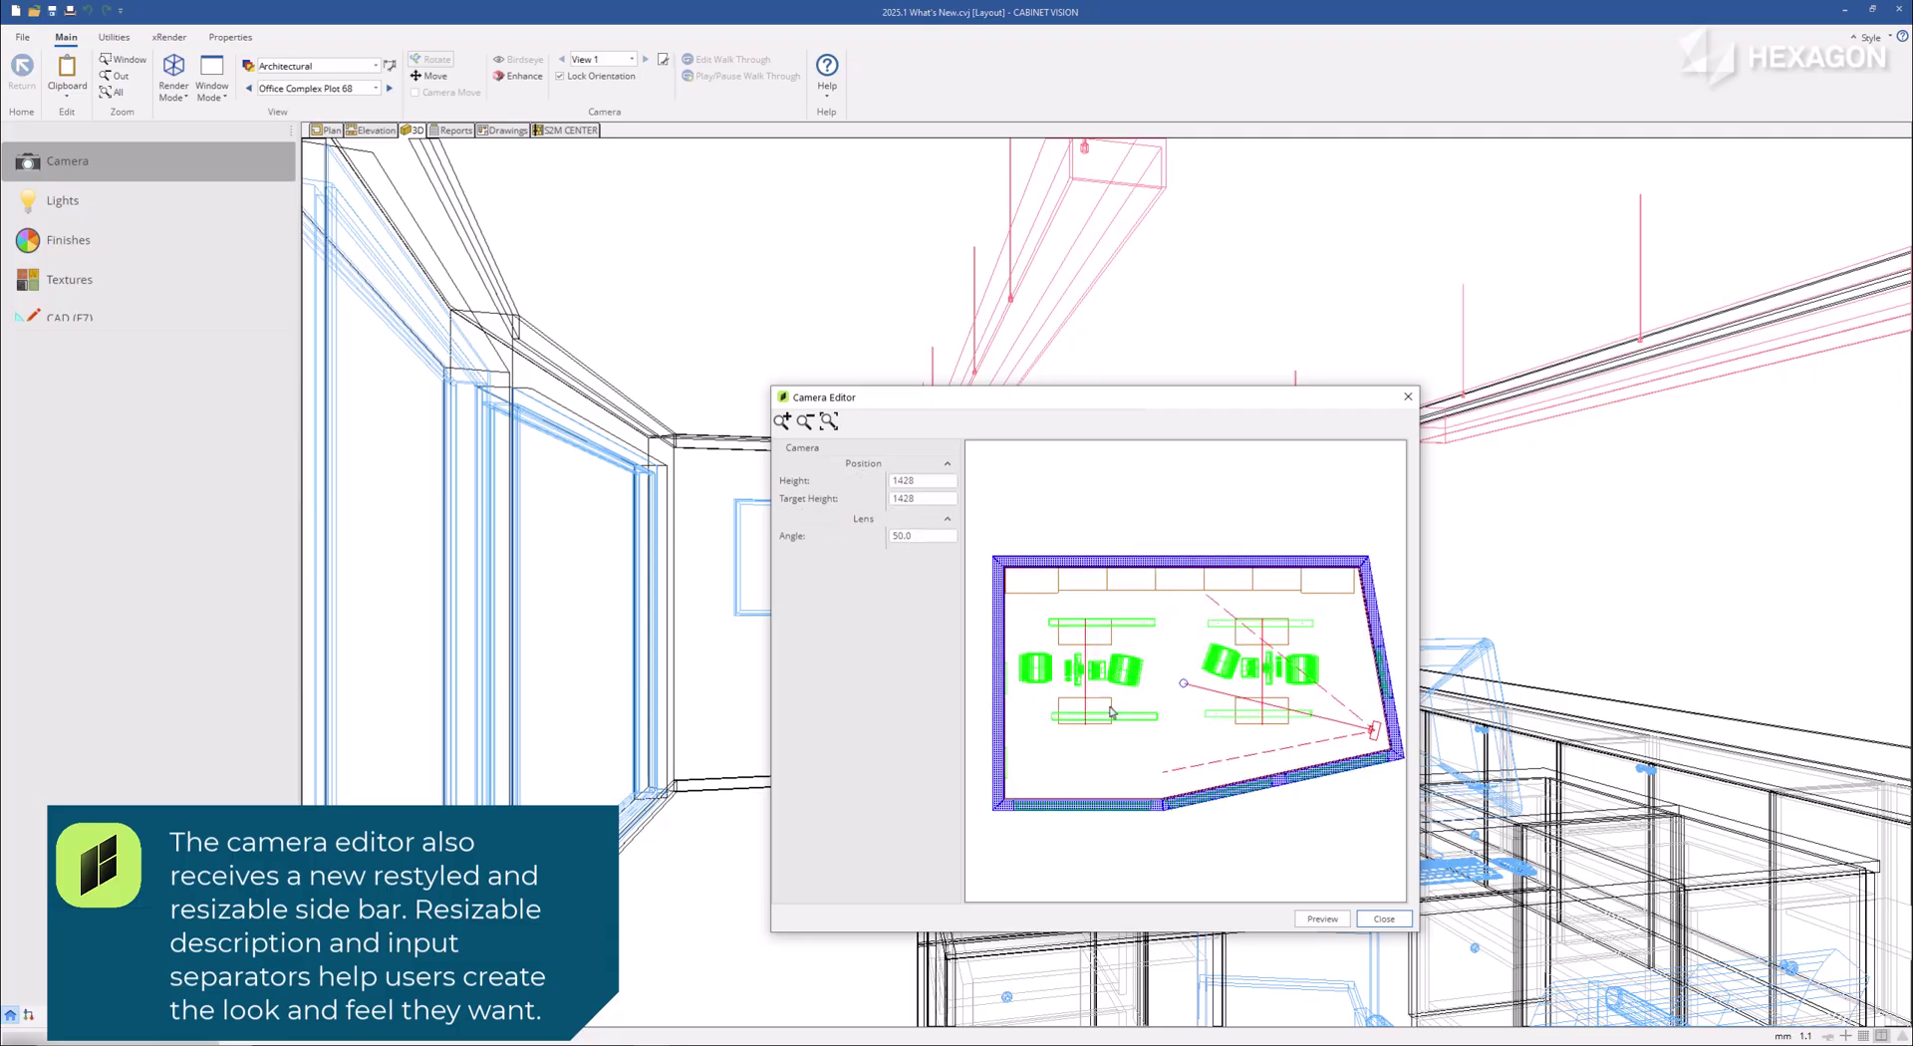
left_click(918, 498)
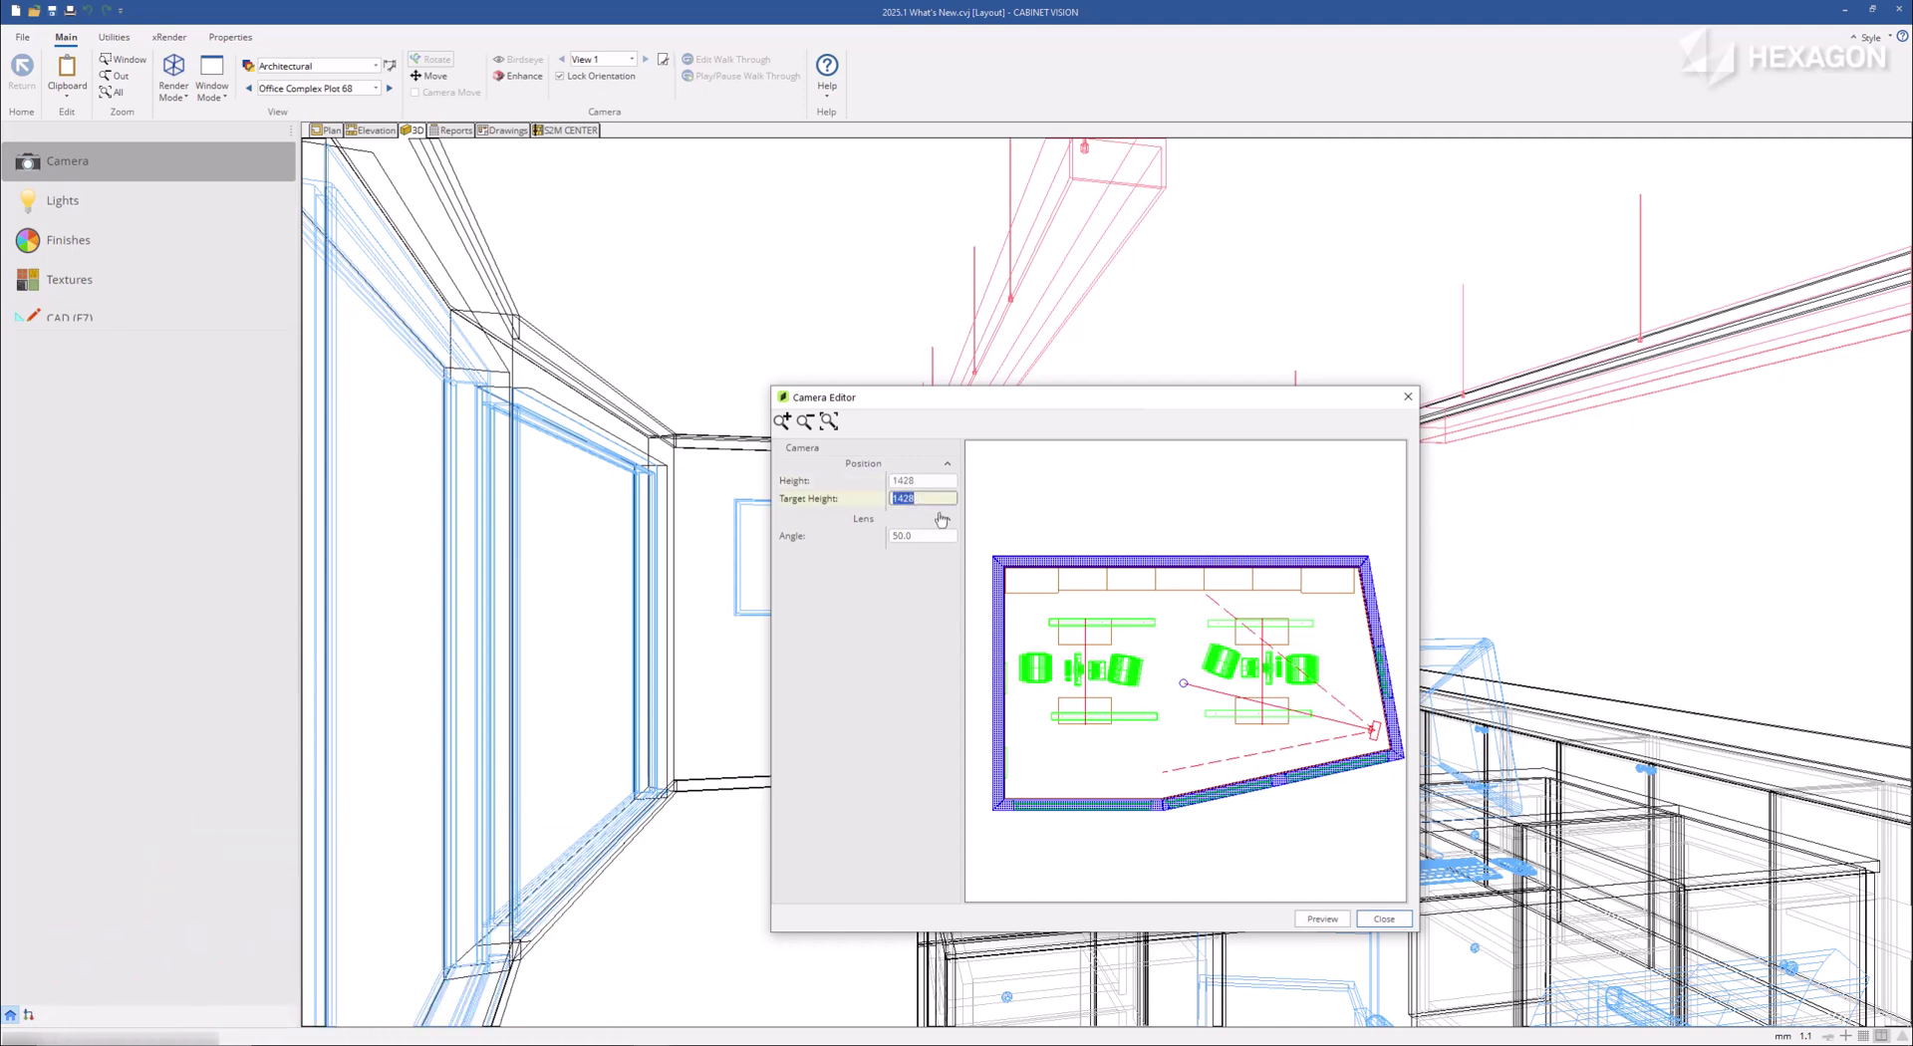
left_click(931, 498)
left_click(1402, 919)
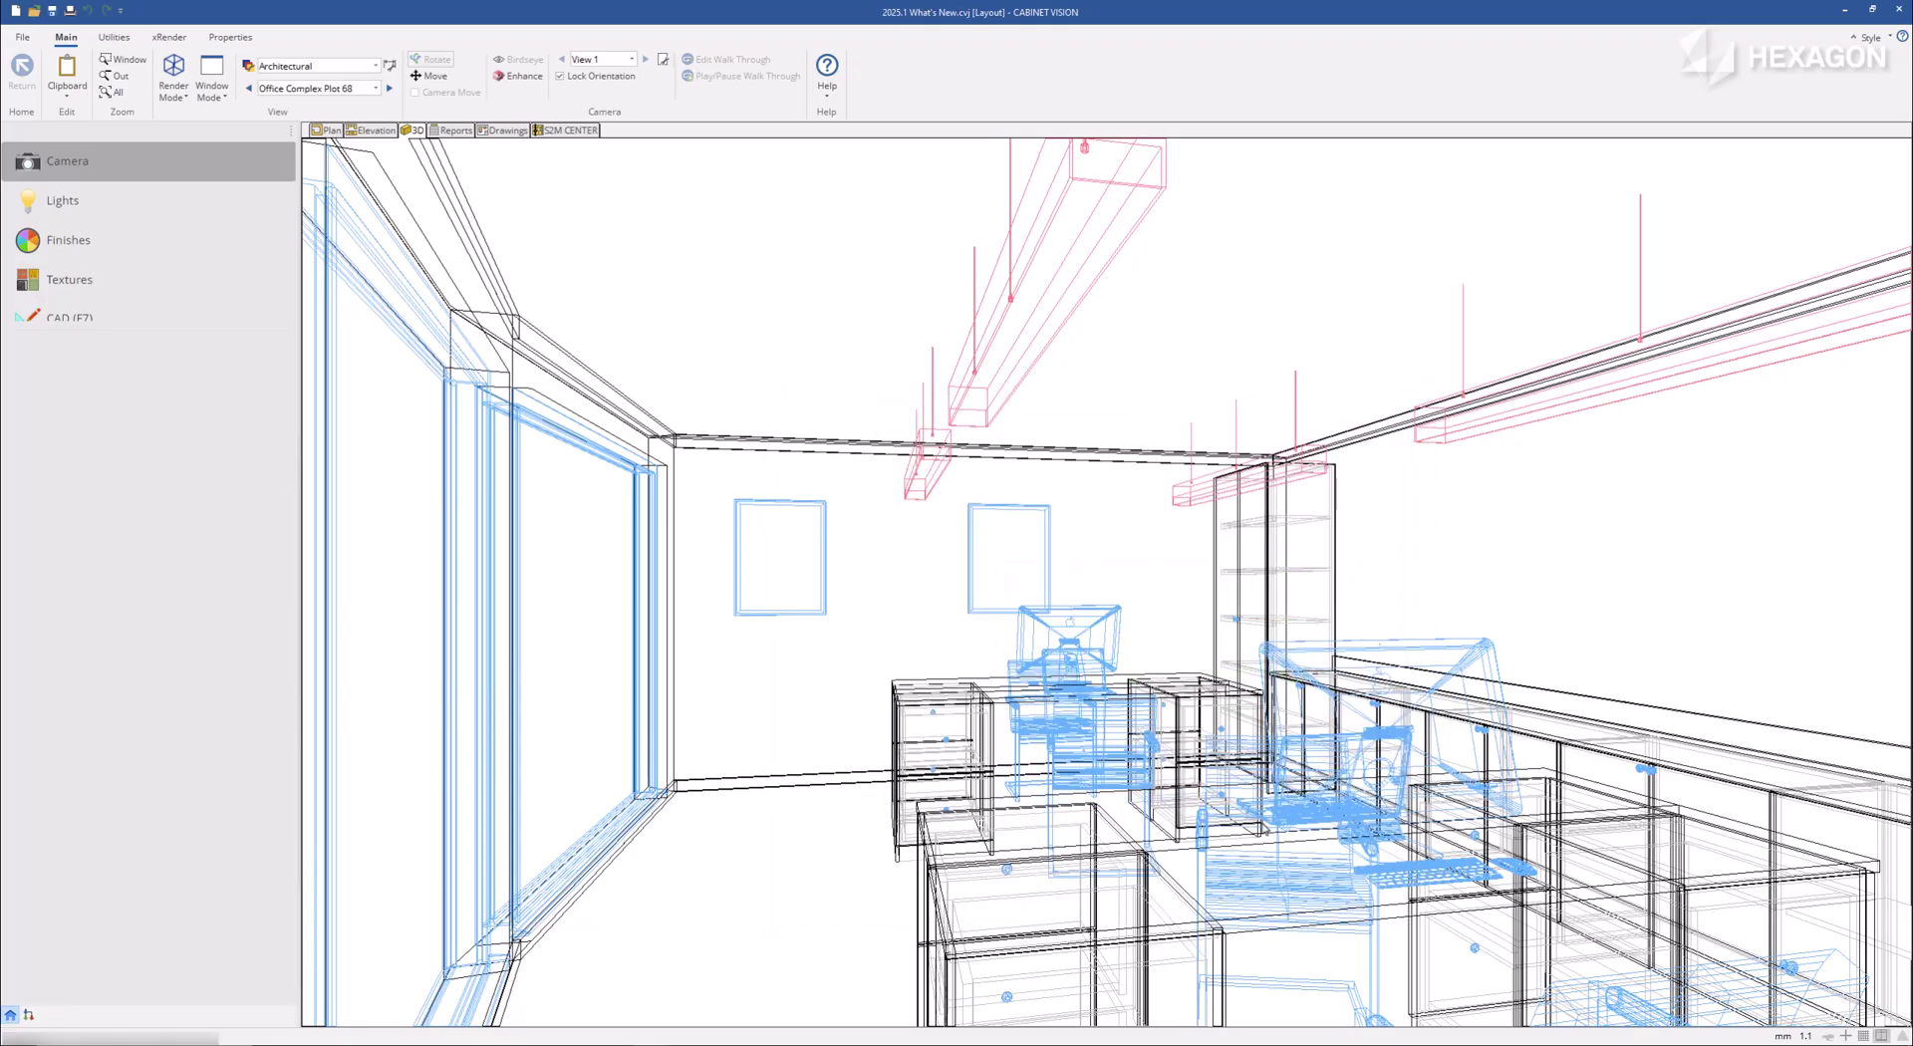
In the Light Editor, set the positional light outside the angled window wall to brightness 100 and softness 0
left_click(221, 213)
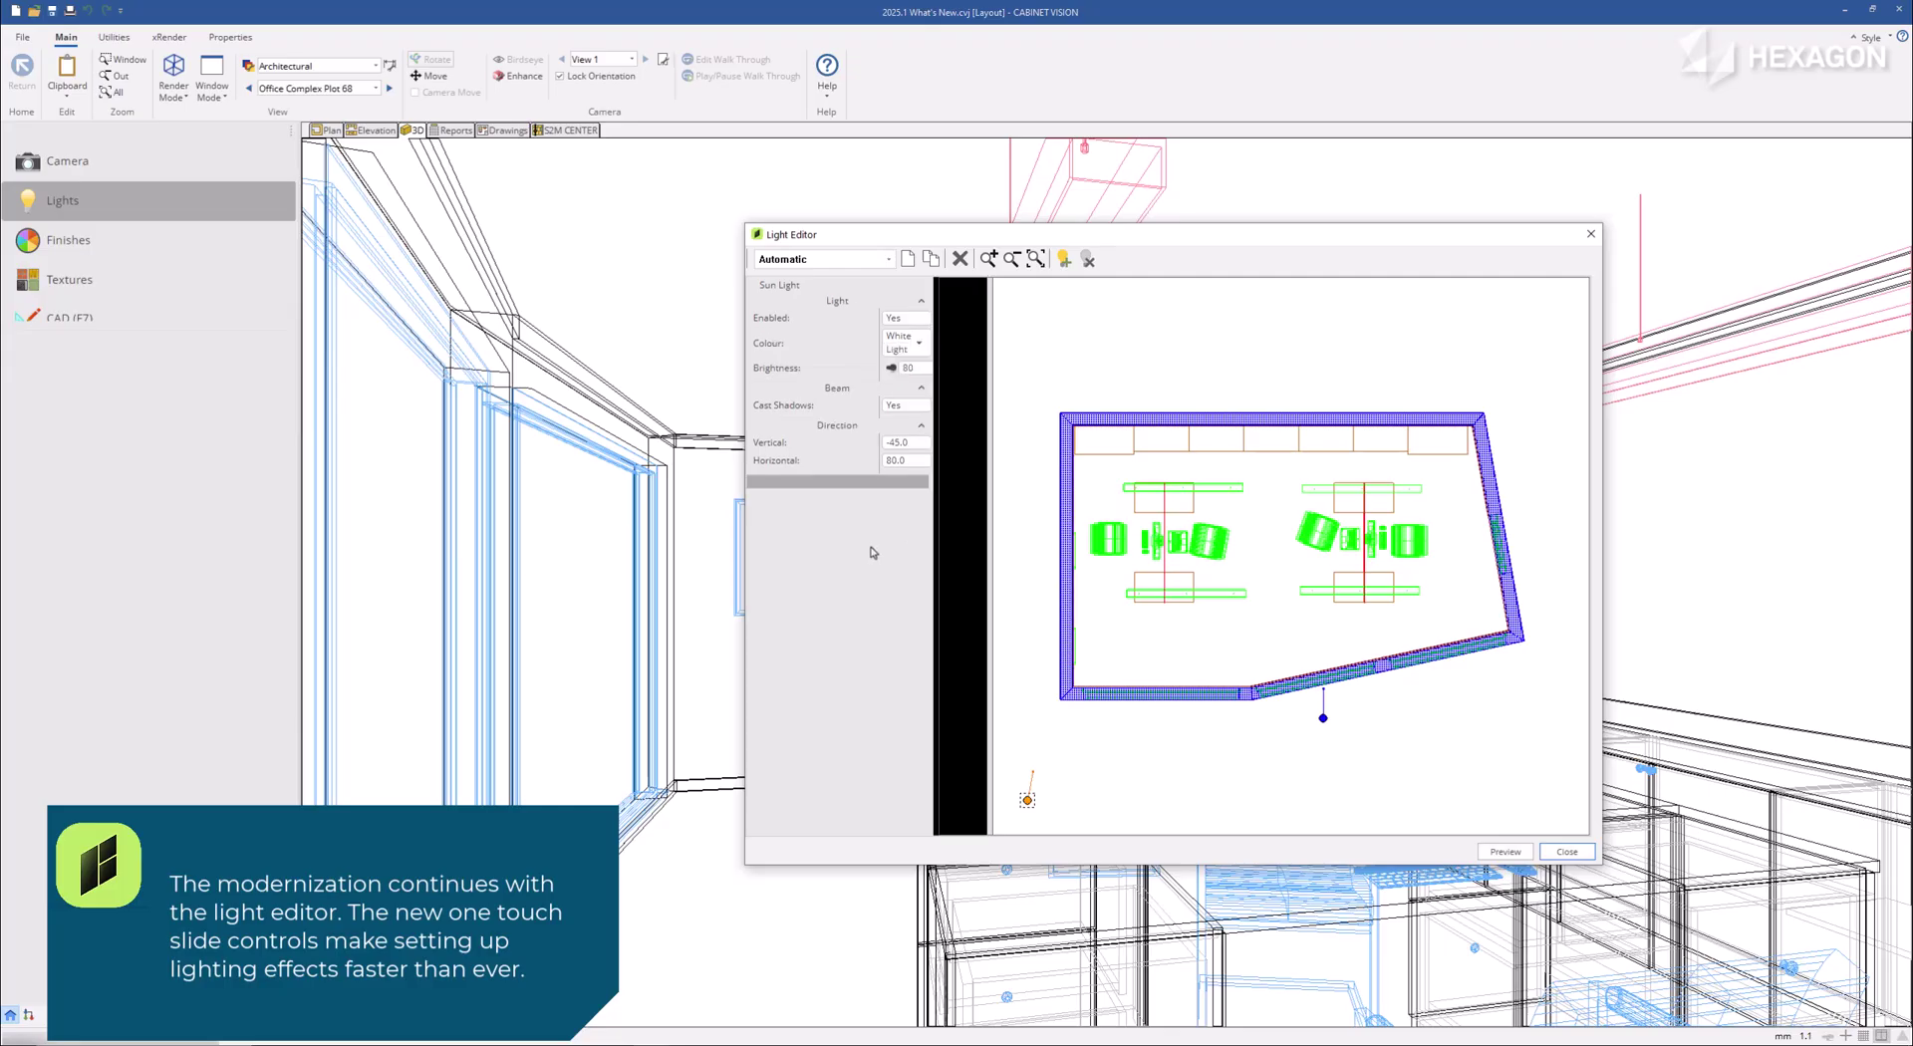
left_click(1299, 734)
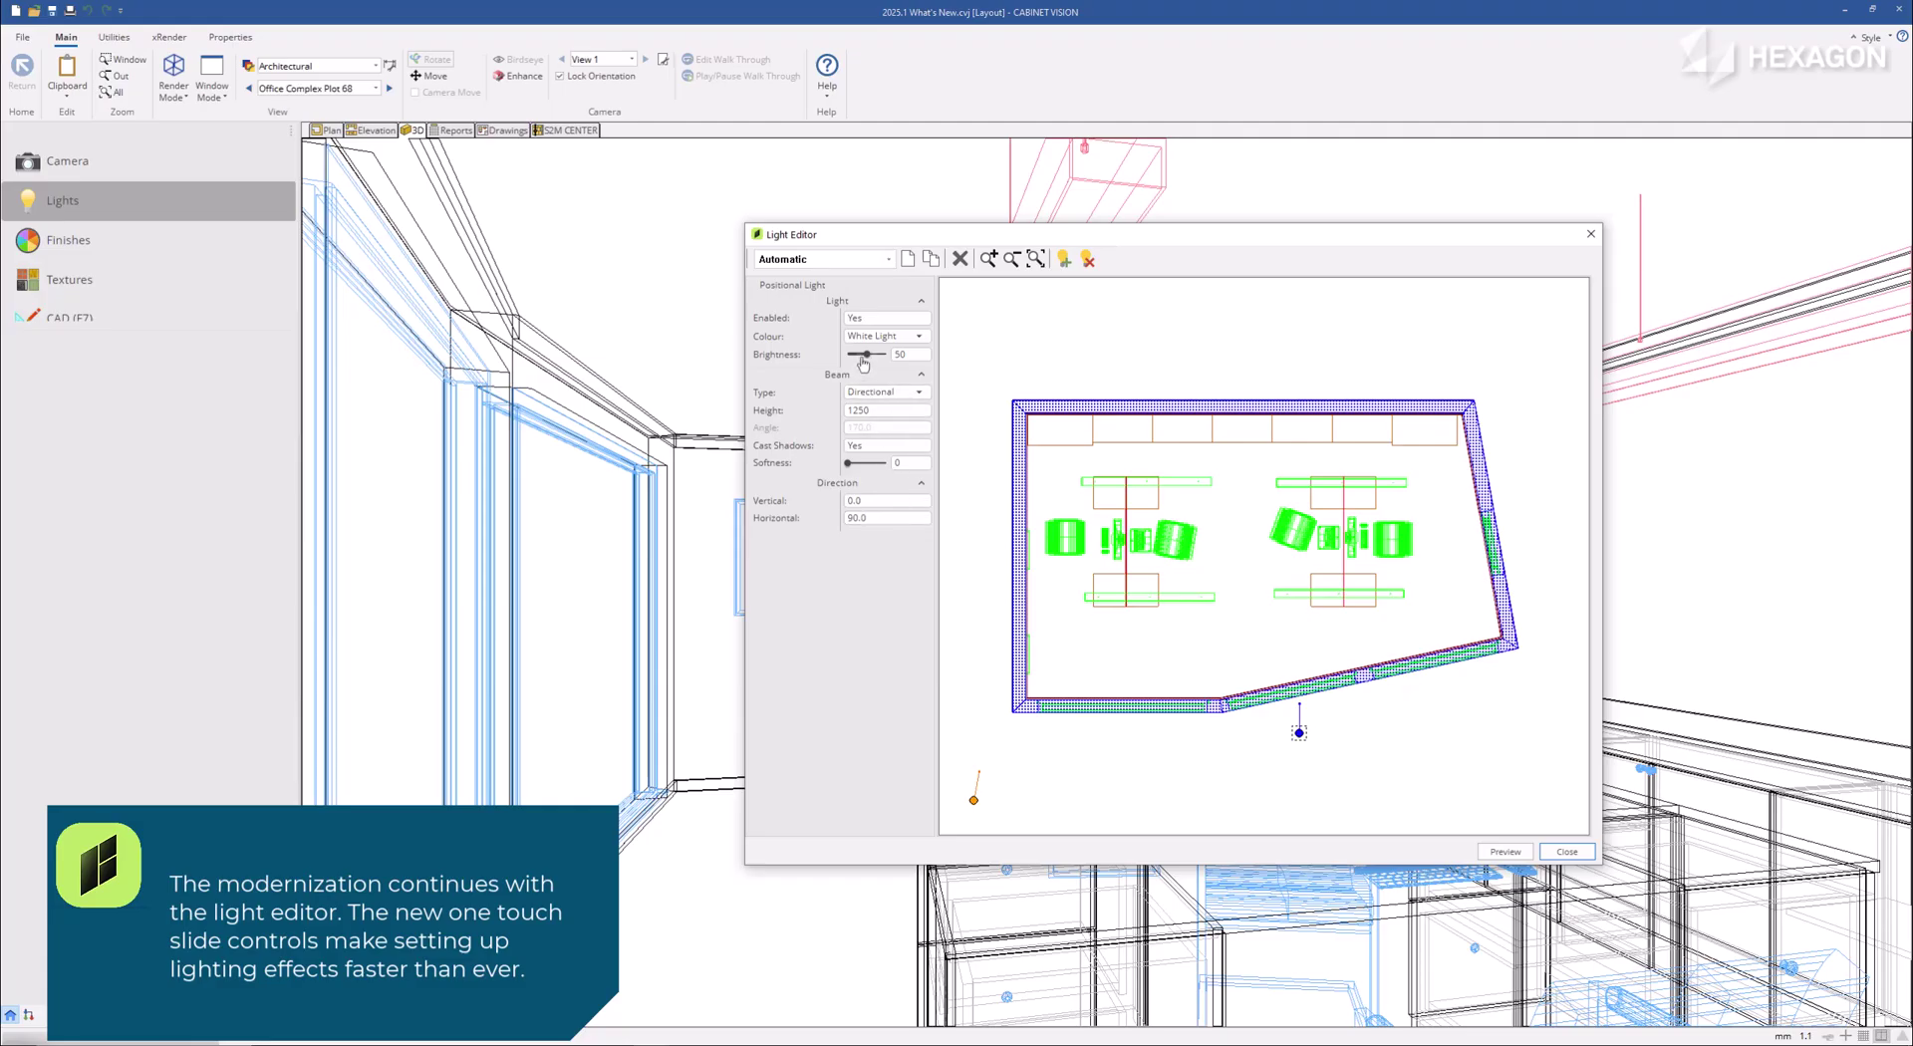
left_click_drag(867, 355, 873, 355)
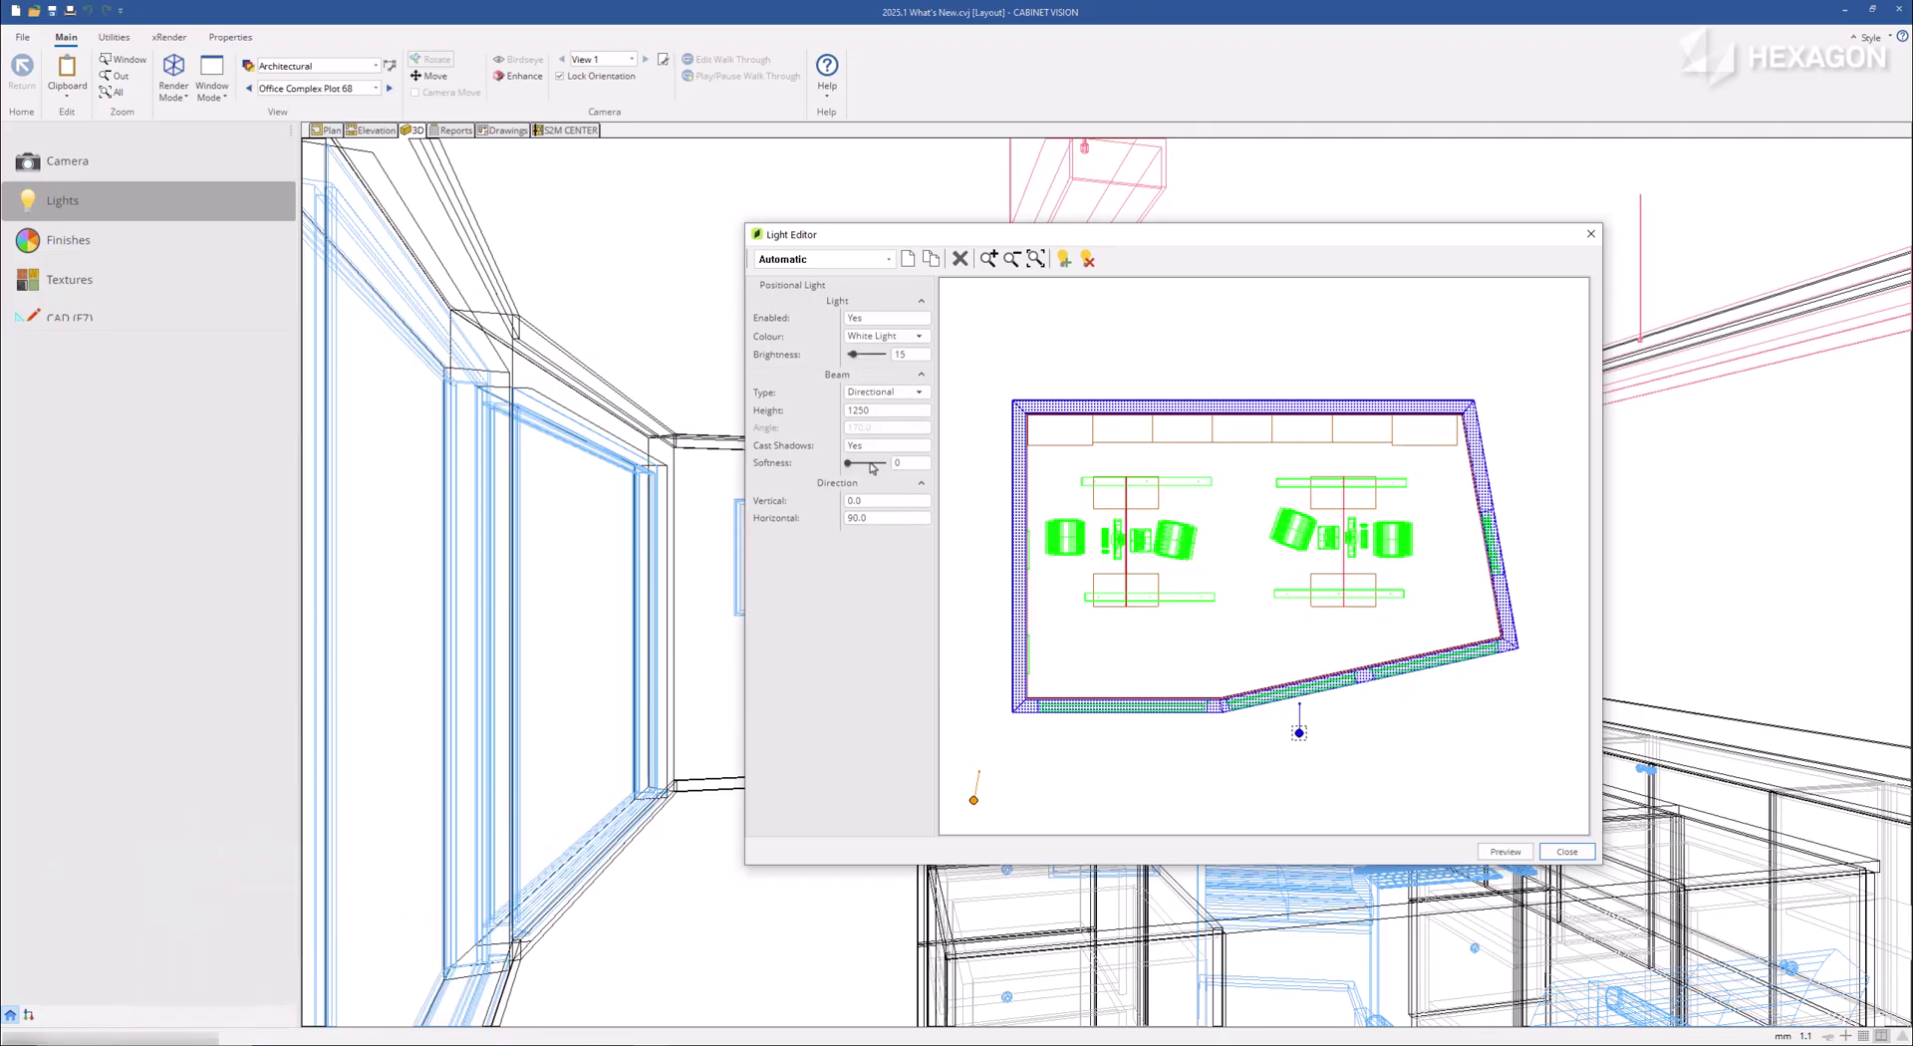
left_click_drag(848, 463, 869, 464)
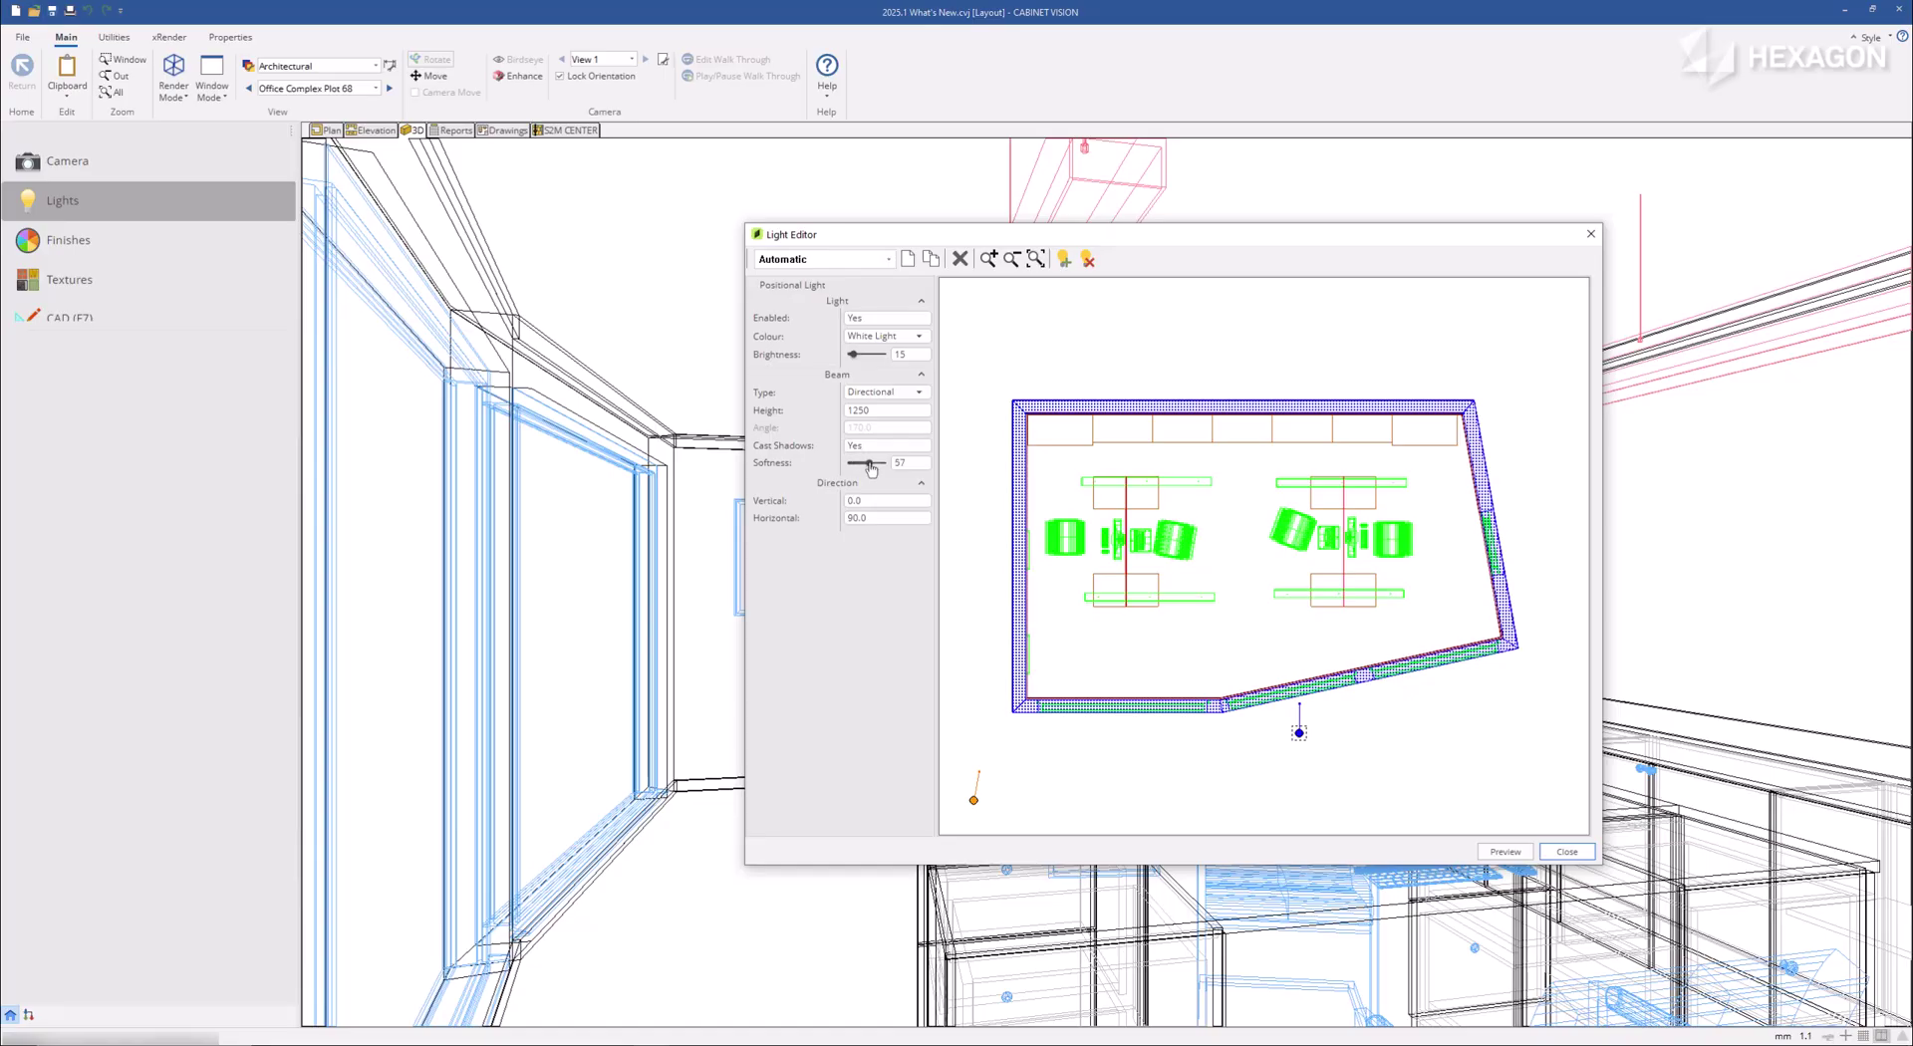
left_click(882, 356)
left_click_drag(870, 463, 853, 463)
left_click(885, 356)
left_click(887, 356)
Widen the Light Editor's properties sidebar and narrow its label column to lengthen the value controls
left_click_drag(936, 441, 976, 441)
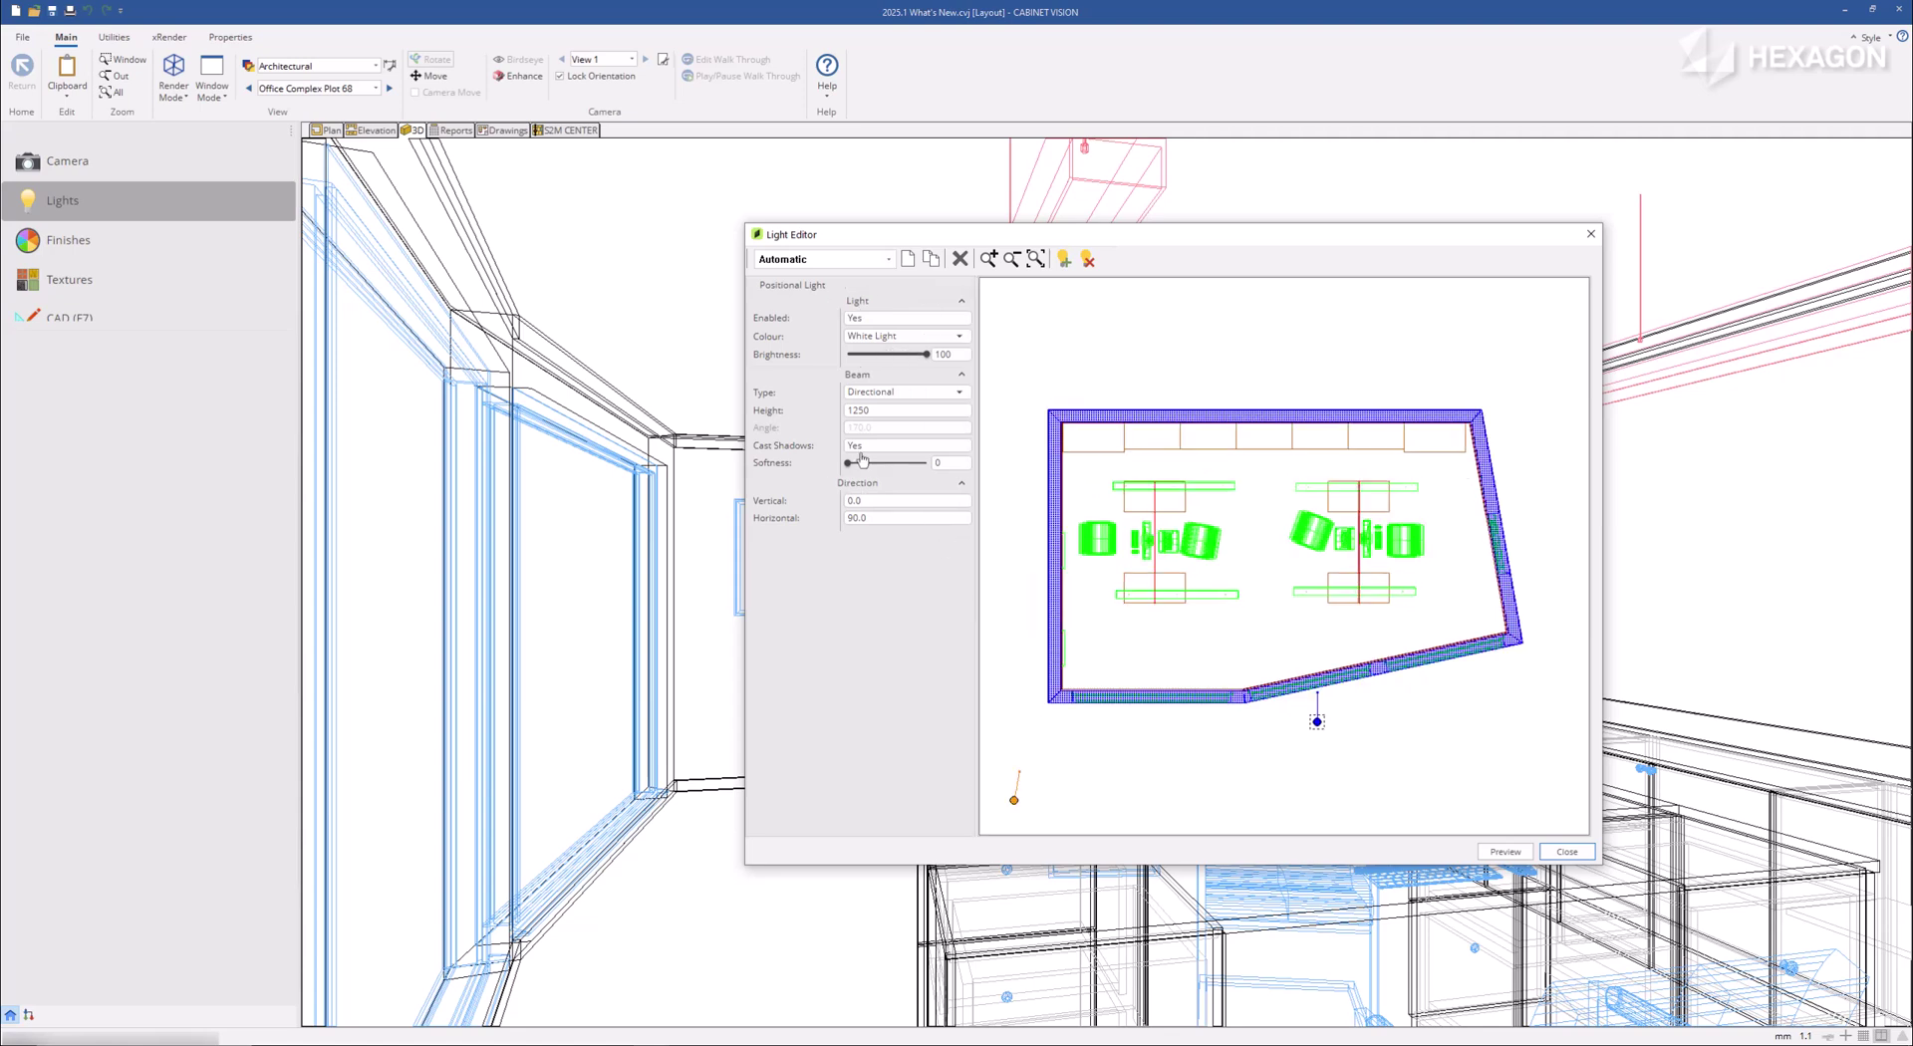
left_click_drag(841, 443, 805, 443)
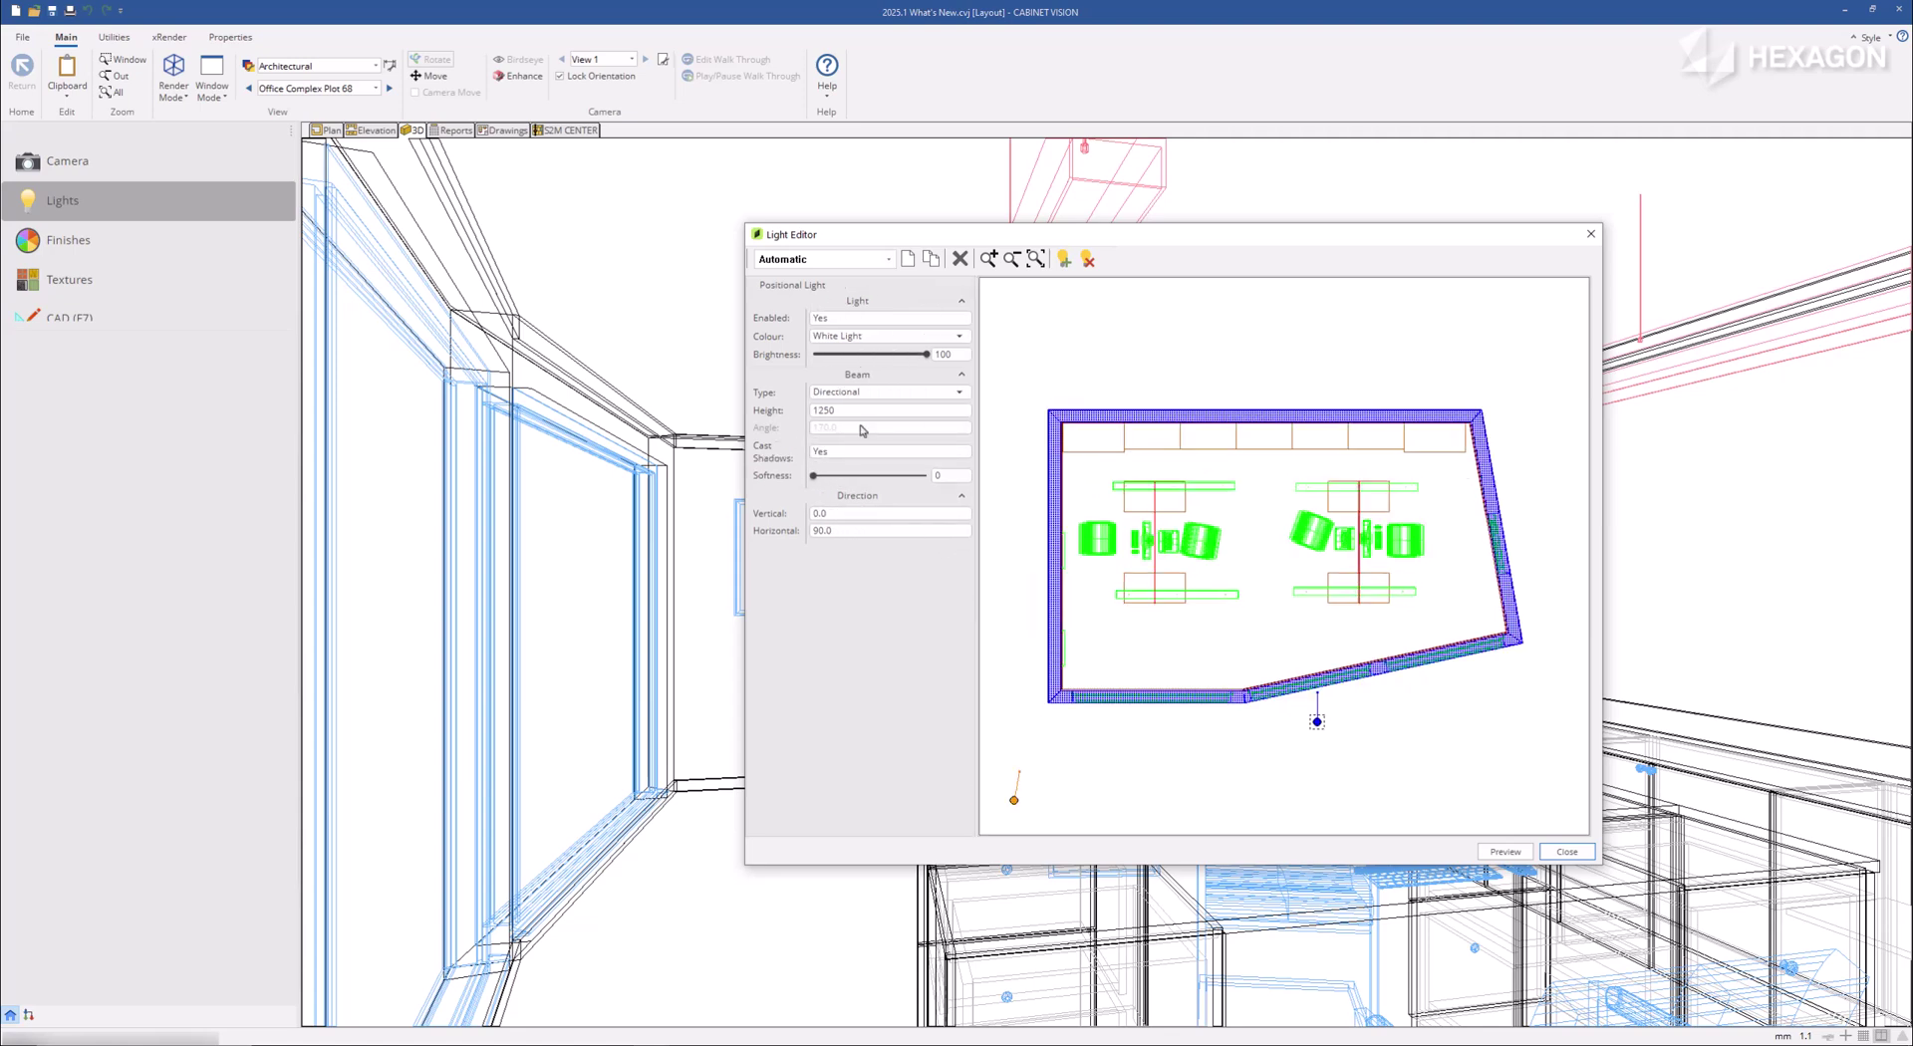
Disable and re-enable the positional light, review its colour options while keeping White Light, and close the Light Editor
double_click(865, 318)
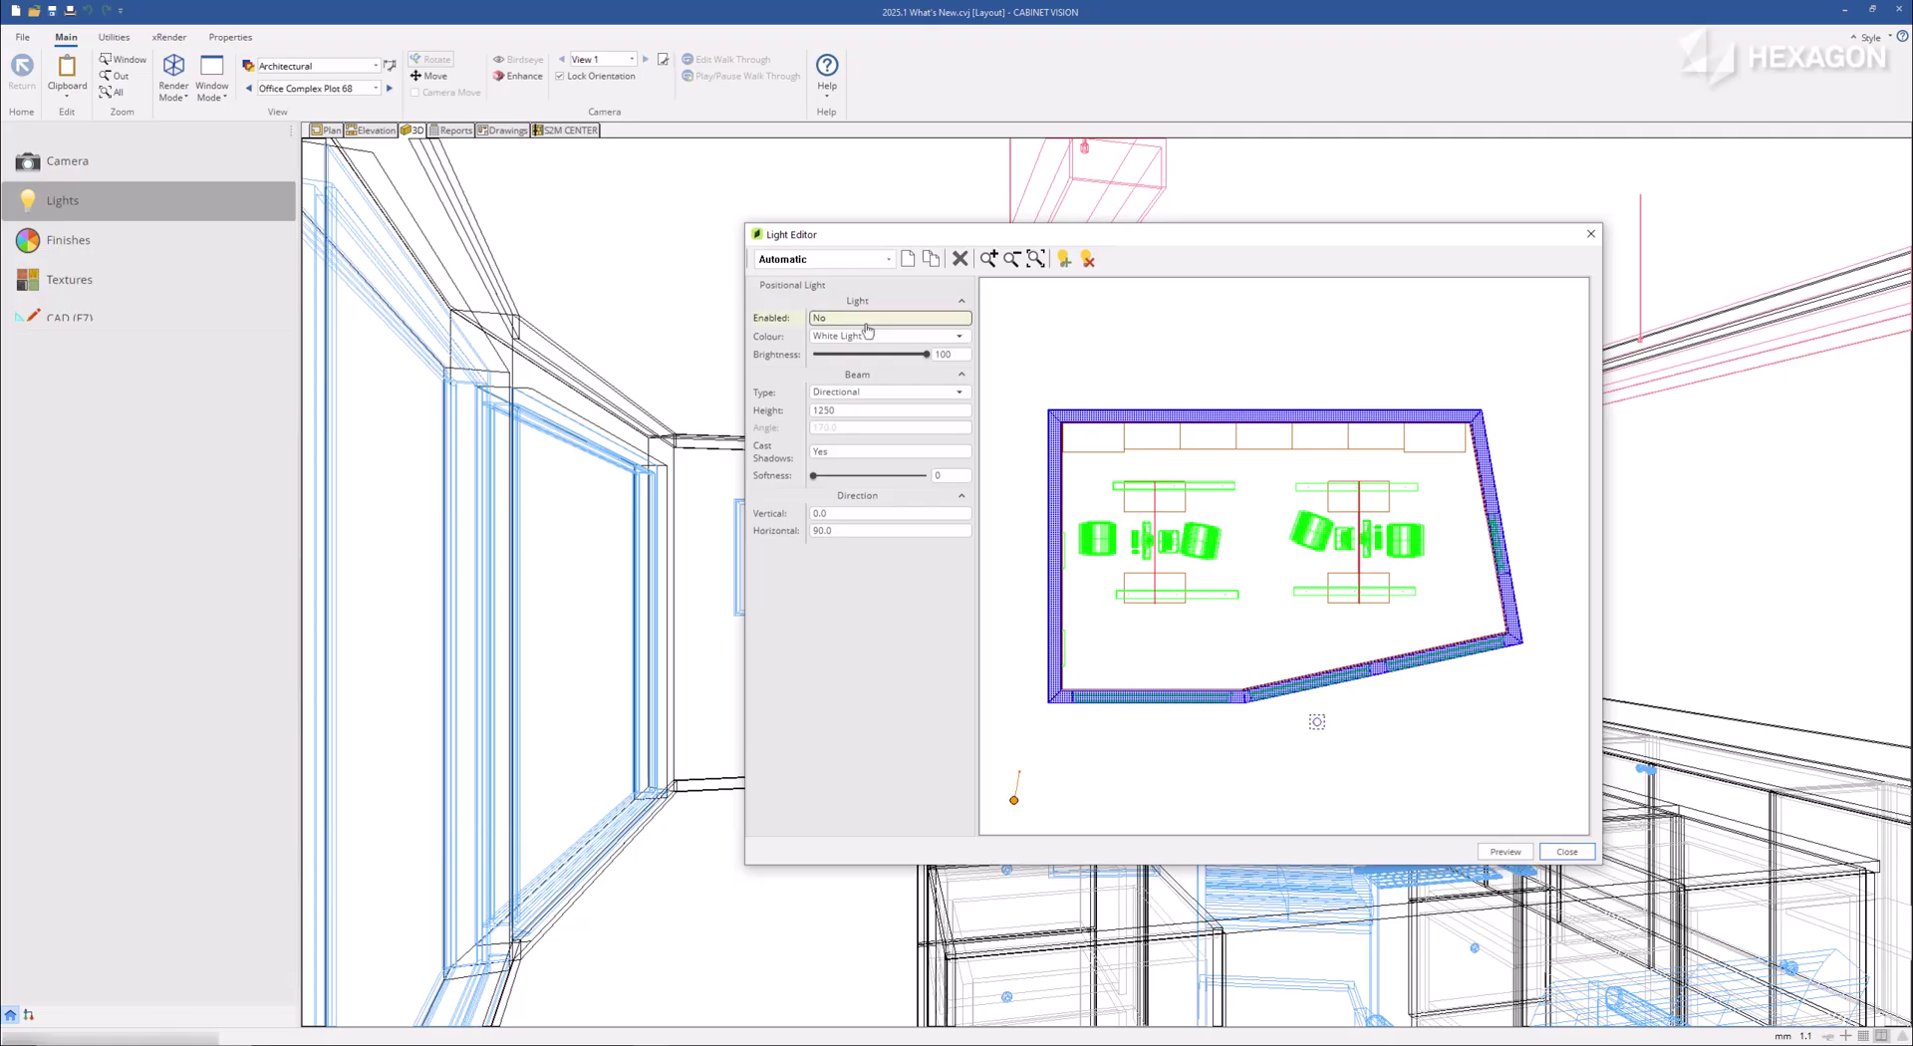
left_click(958, 318)
left_click(959, 338)
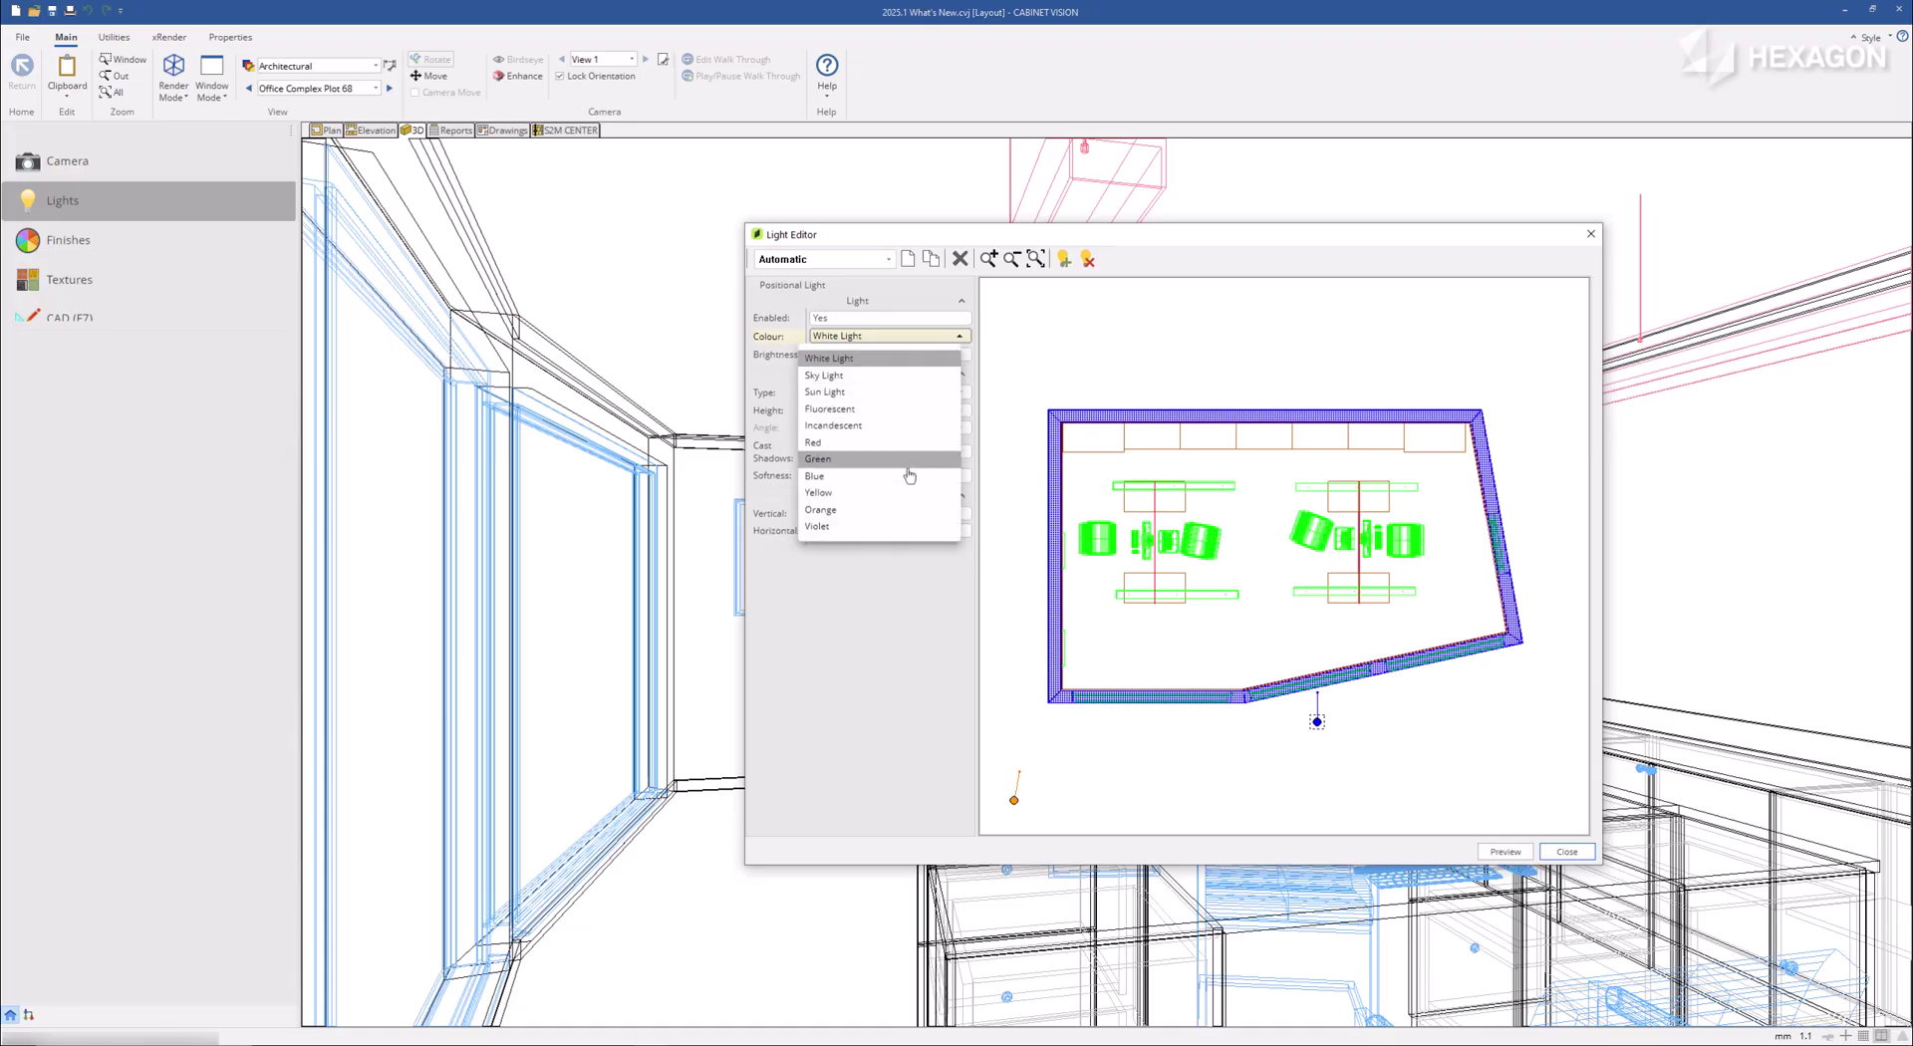
left_click(899, 608)
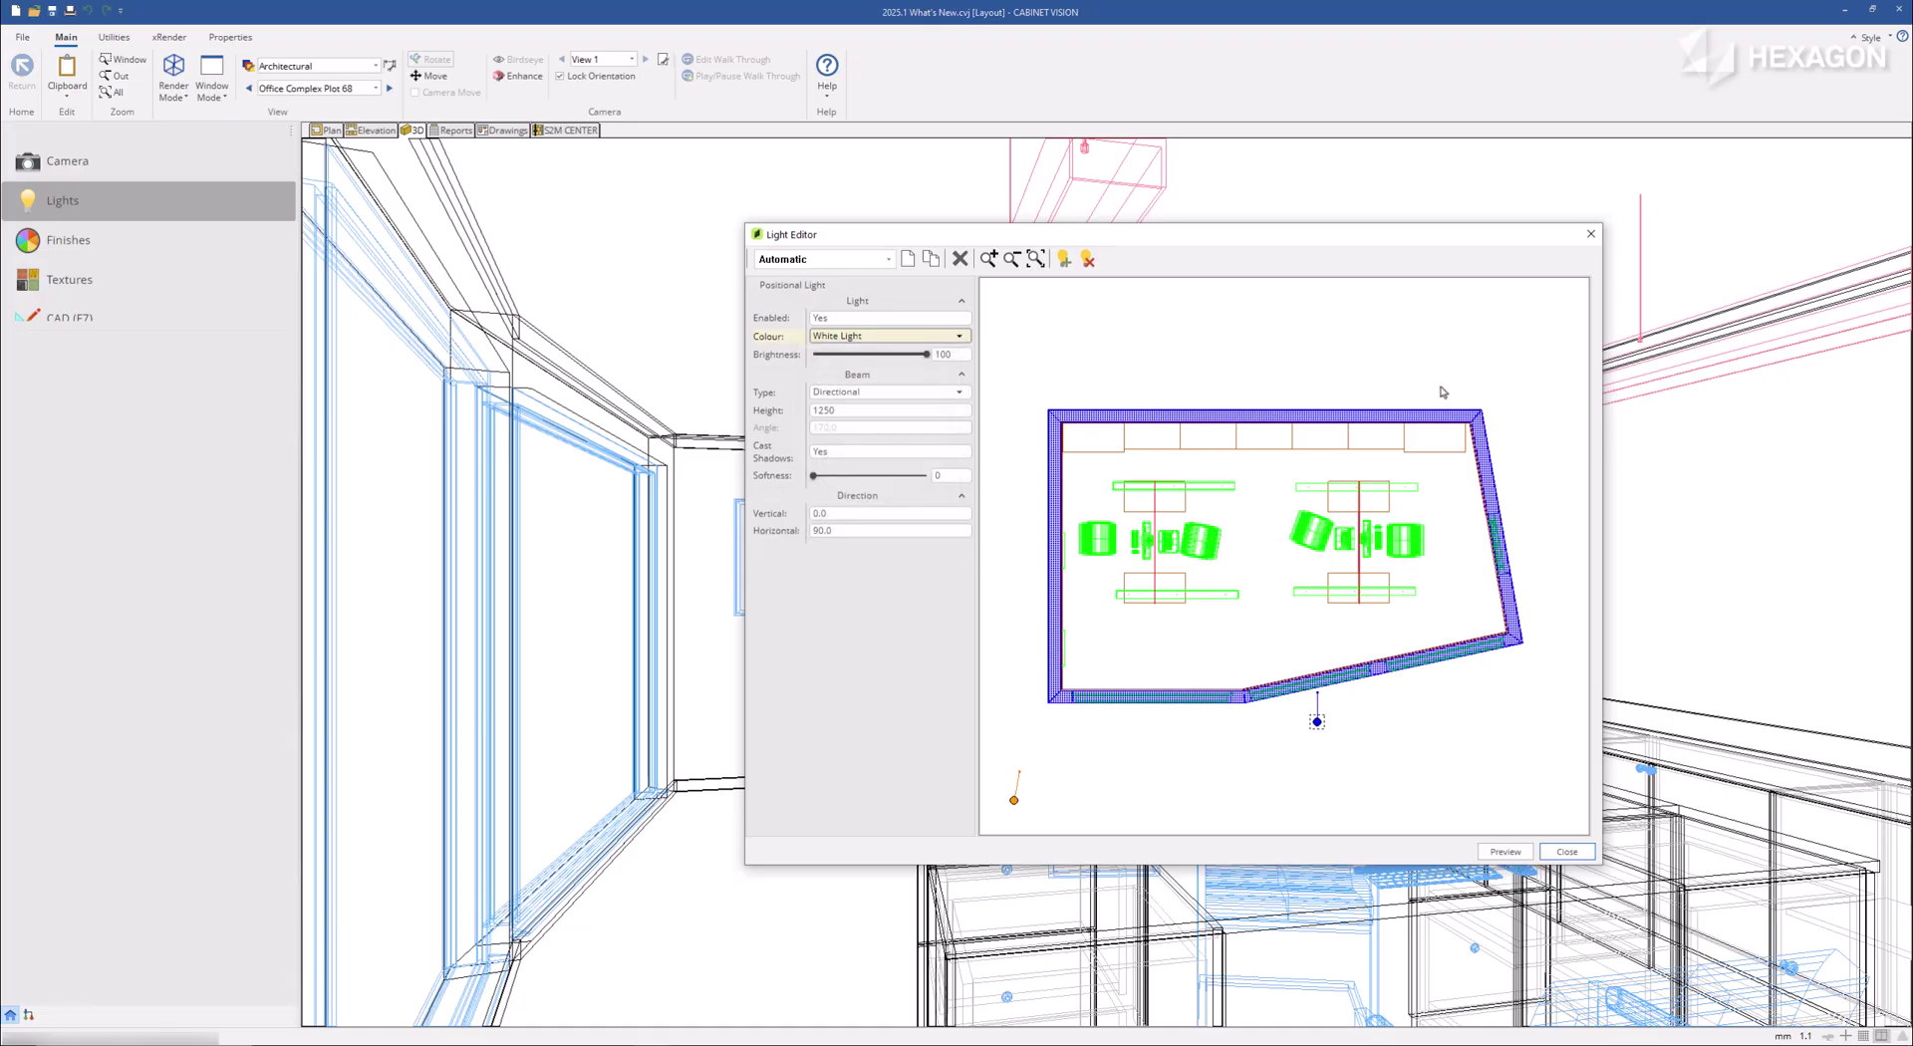
left_click(1590, 234)
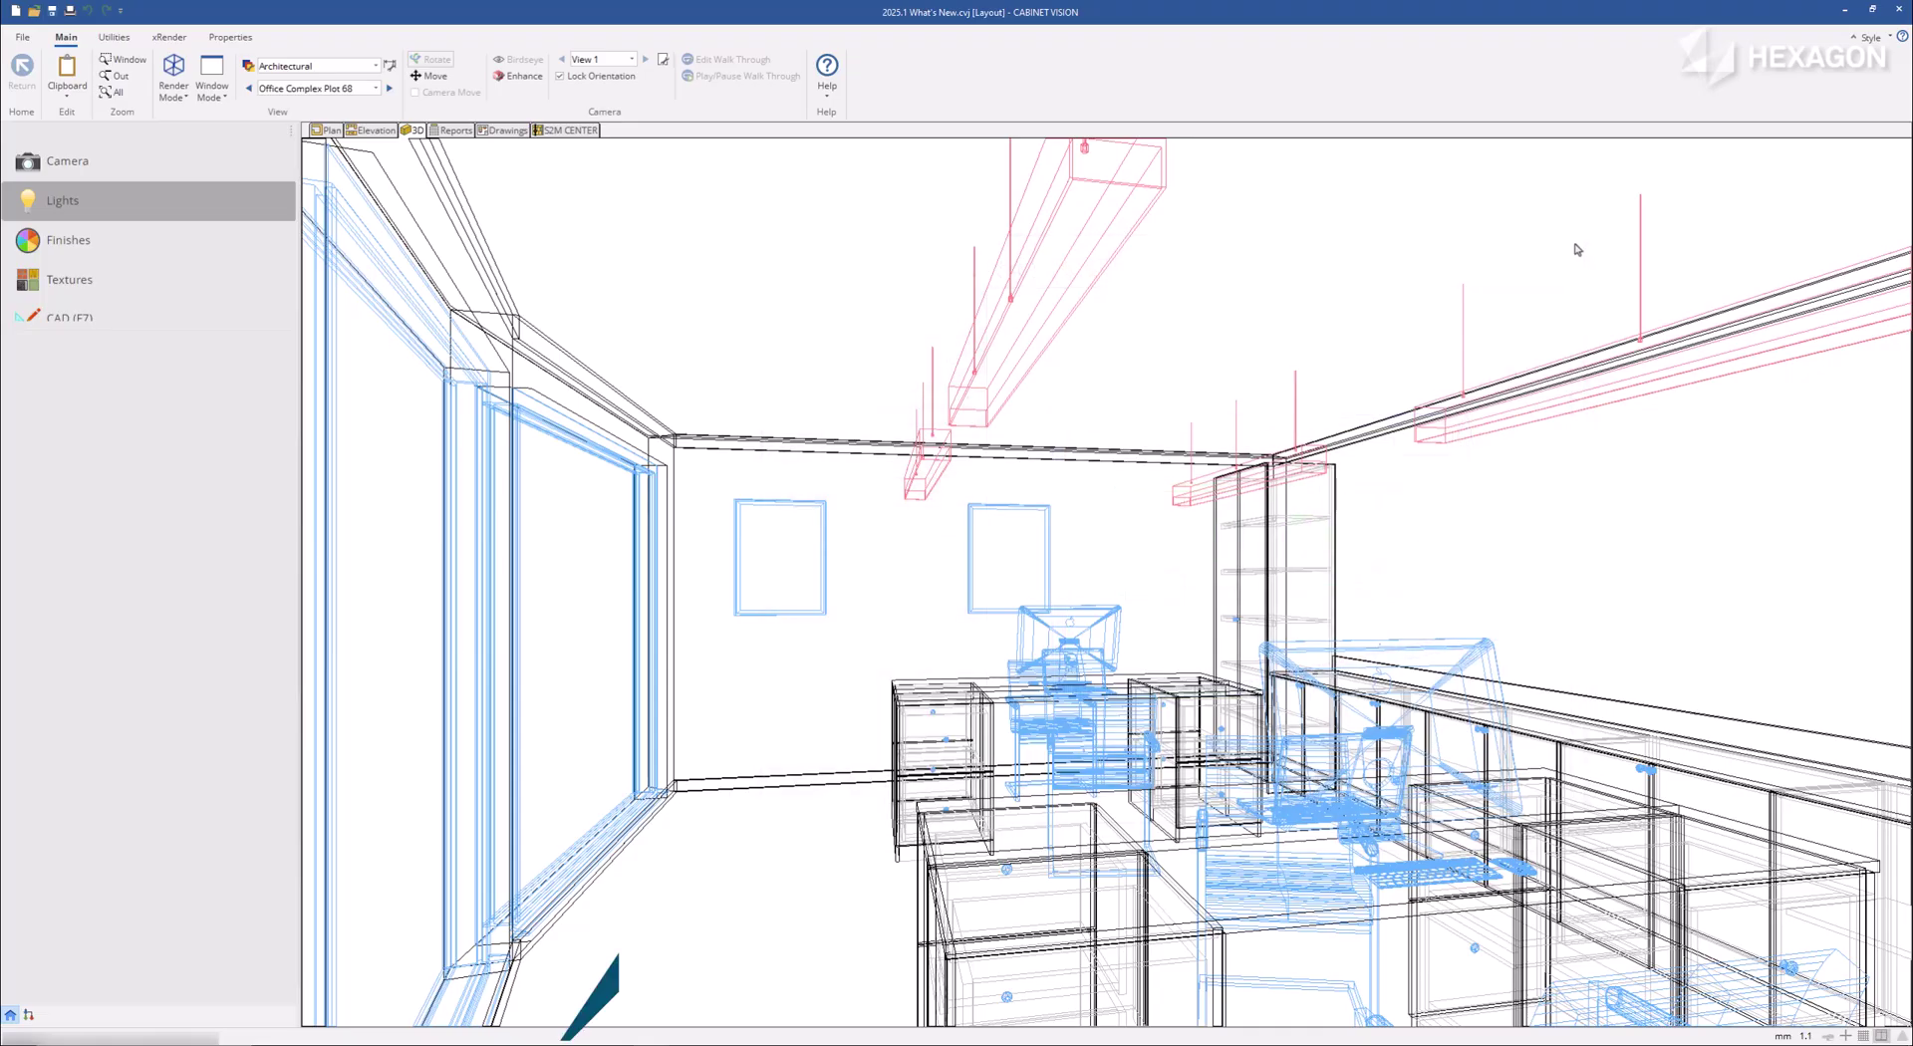
Switch the interface style to Dark and view the room in both the plan and 3D views
left_click(1872, 38)
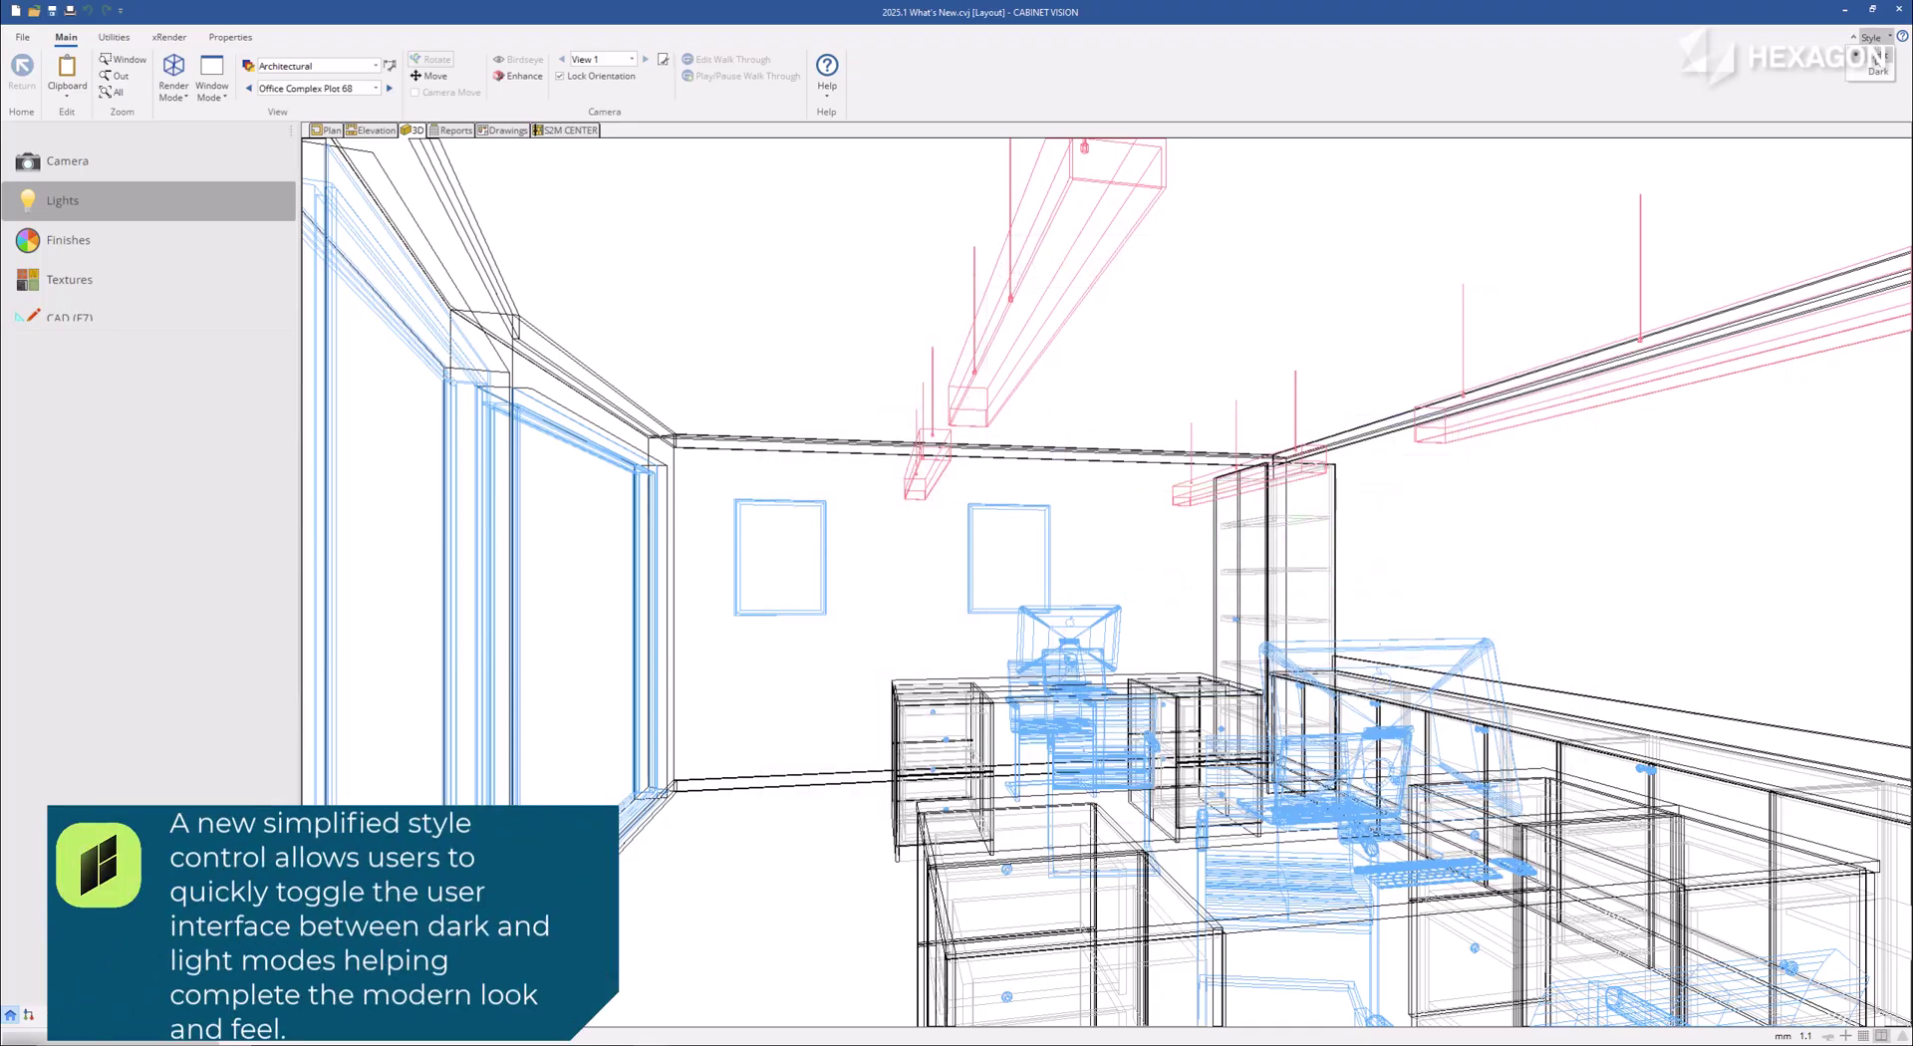
left_click(1878, 70)
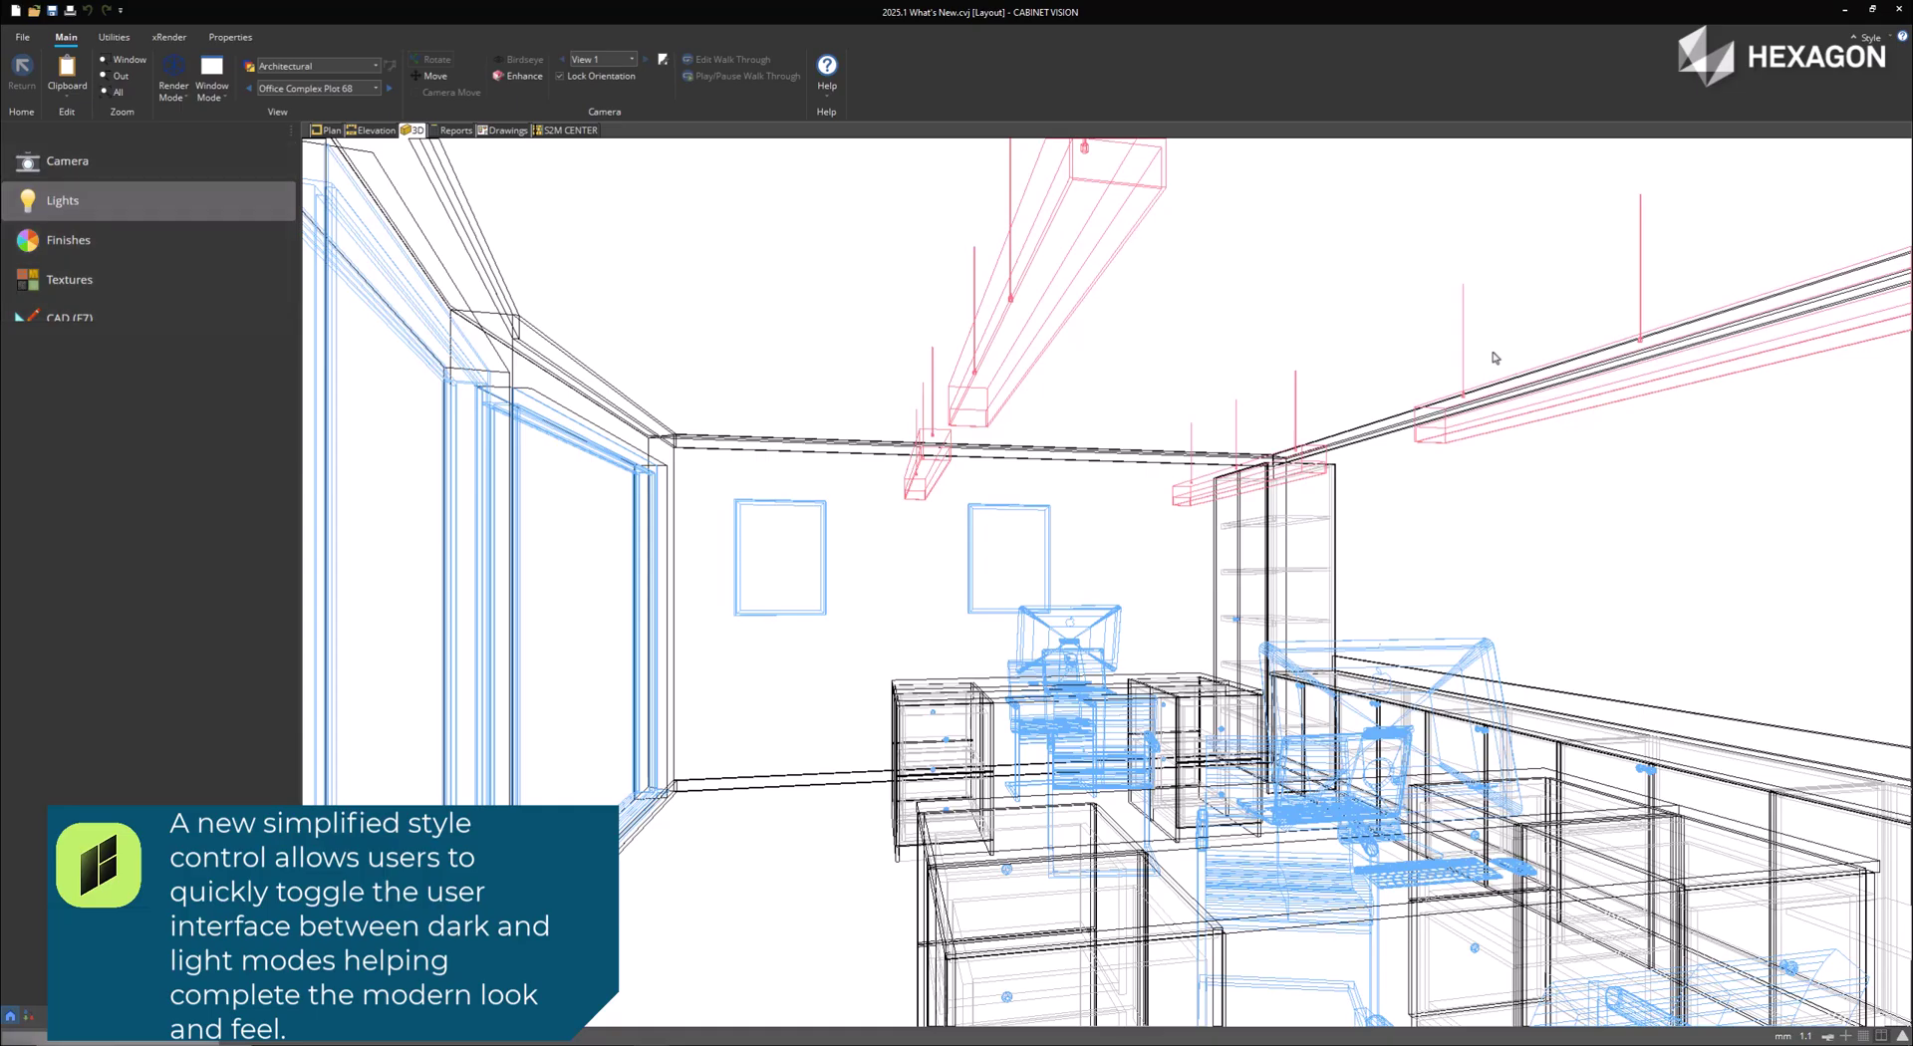
key("Escape")
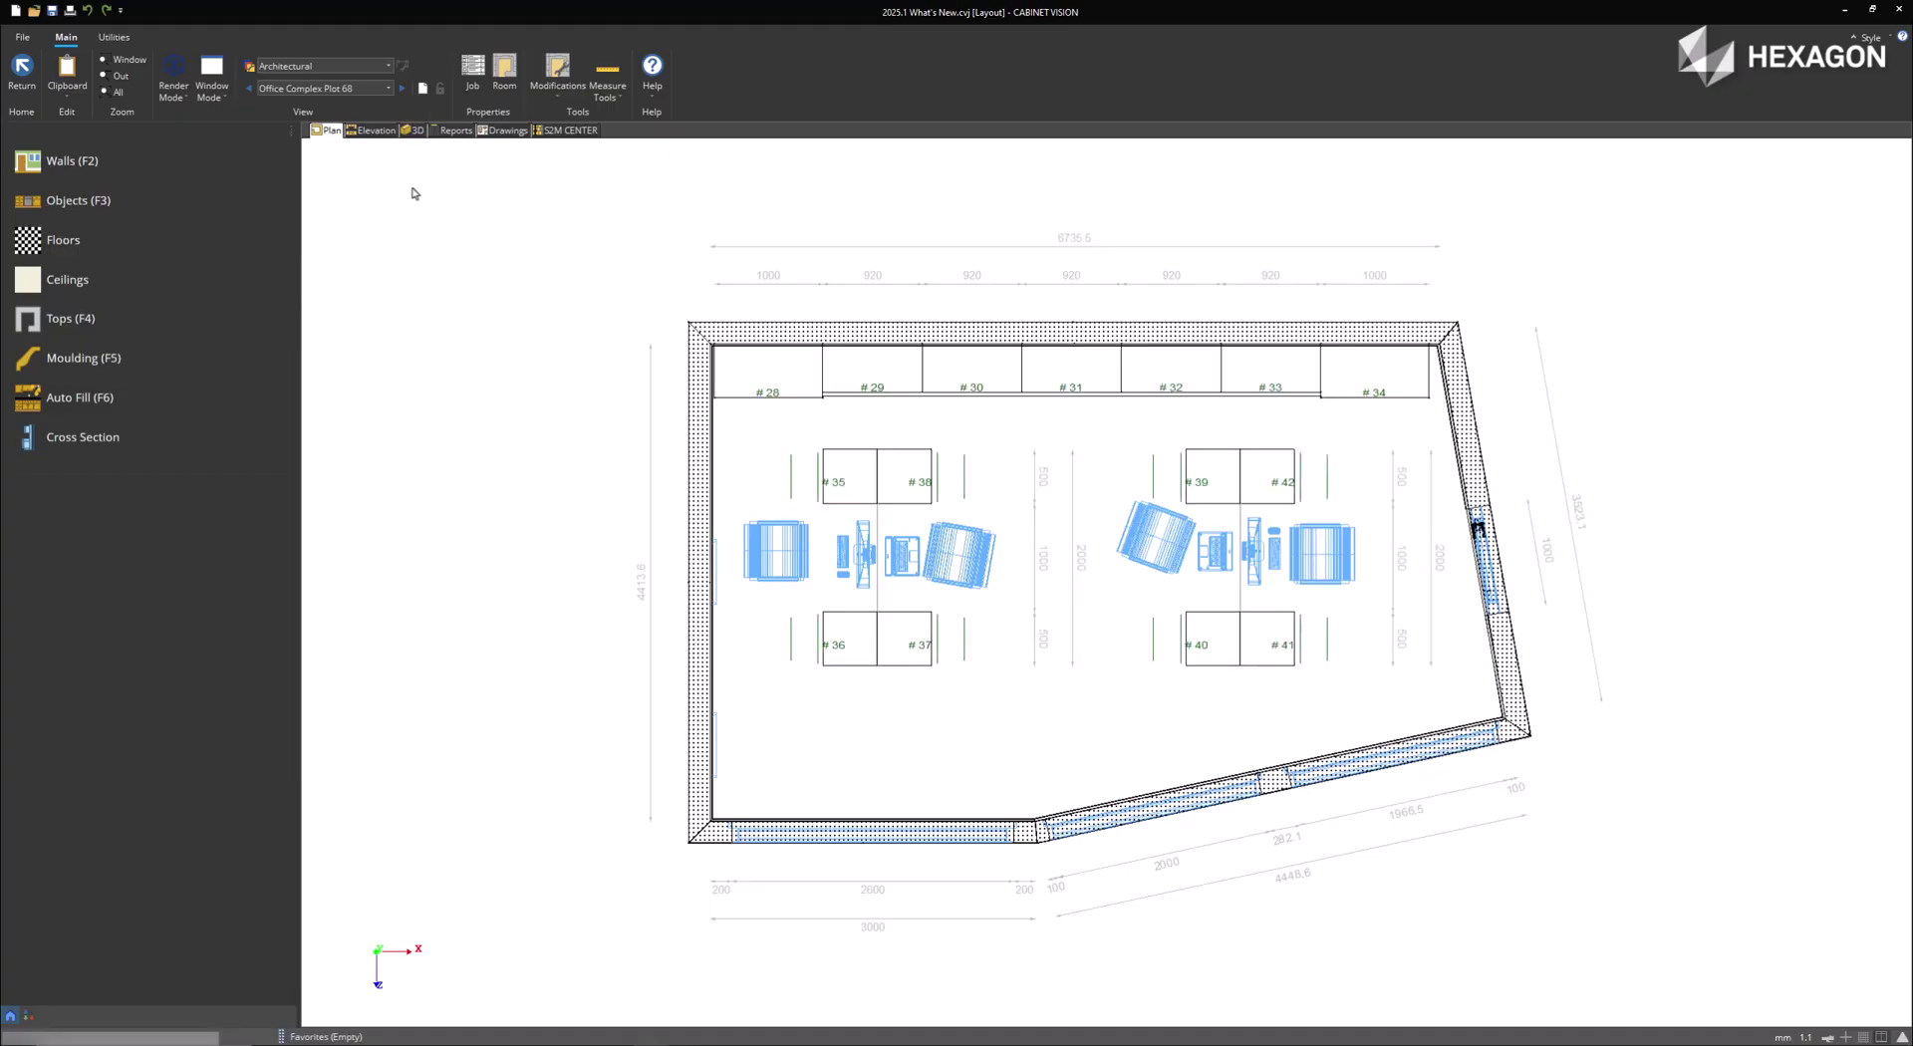
left_click(411, 133)
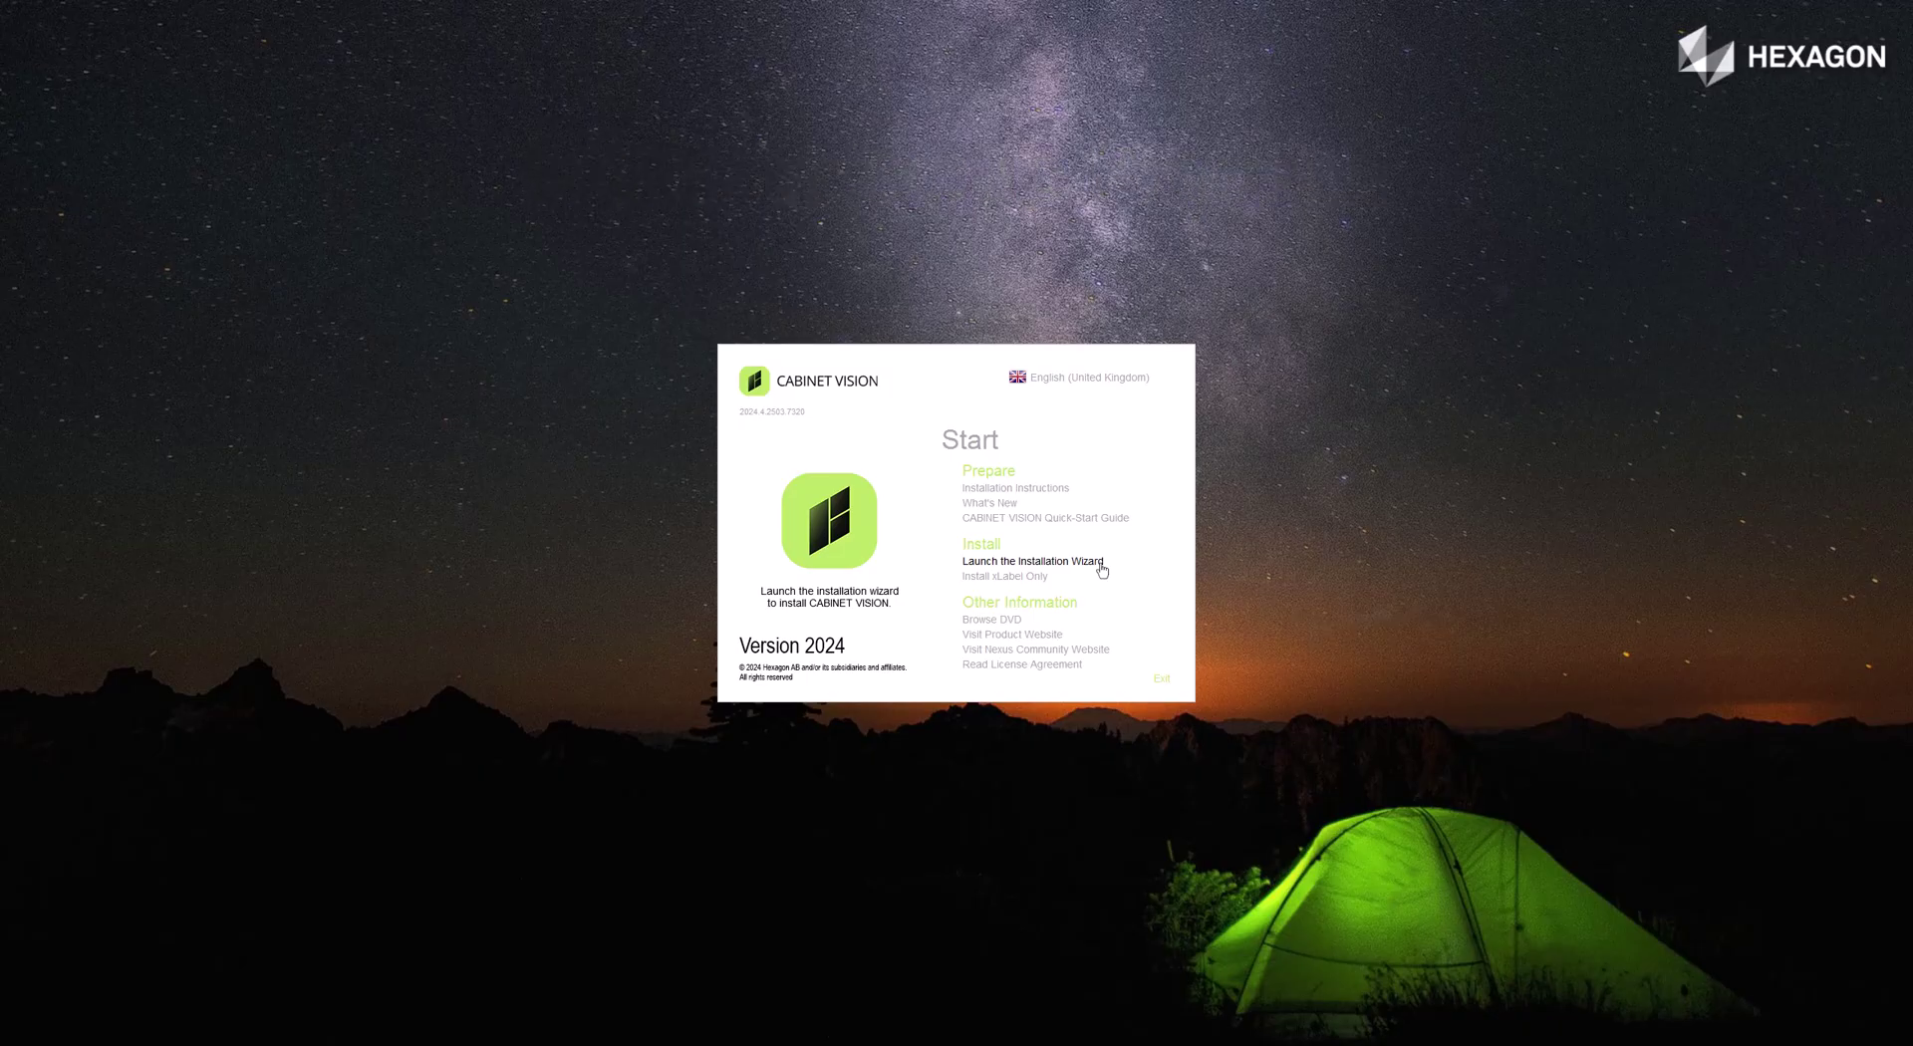
Launch the CABINET VISION 2024 installation wizard, accept the license agreement and run the installation
left_click(1100, 564)
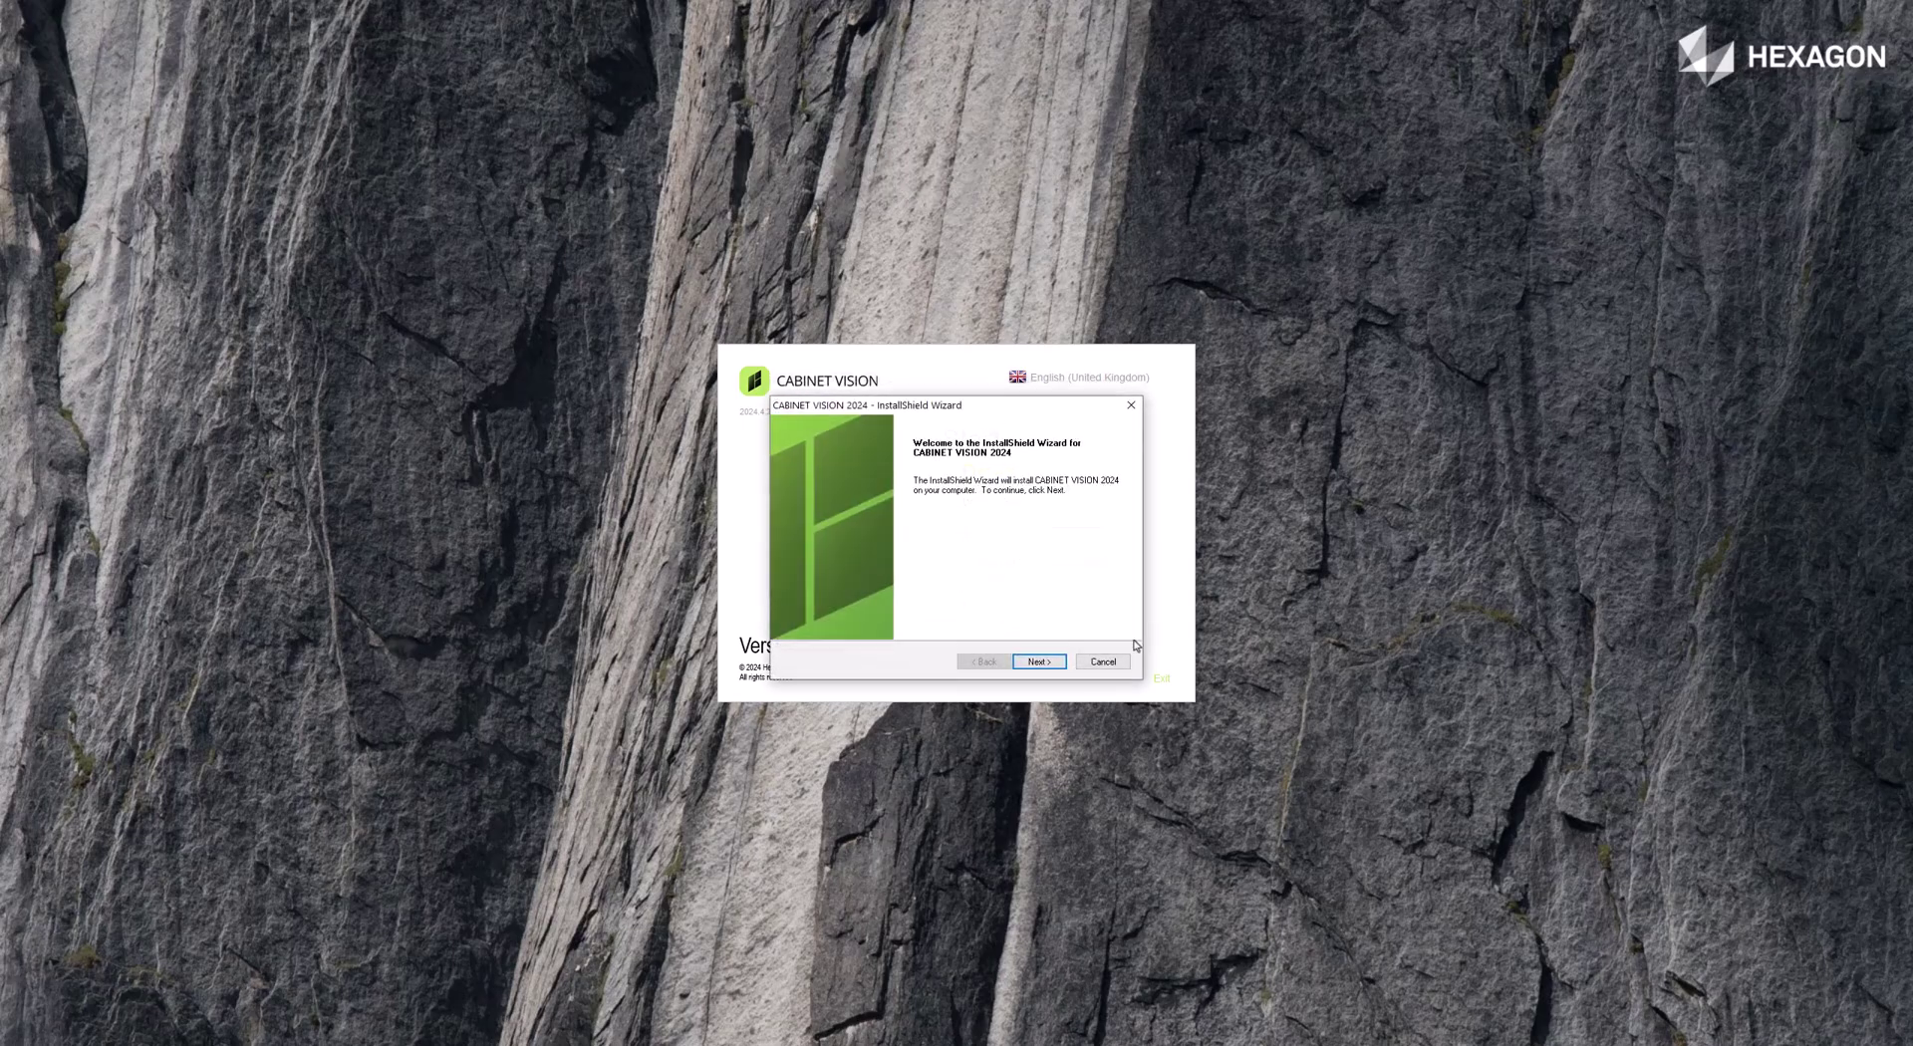
left_click(1041, 664)
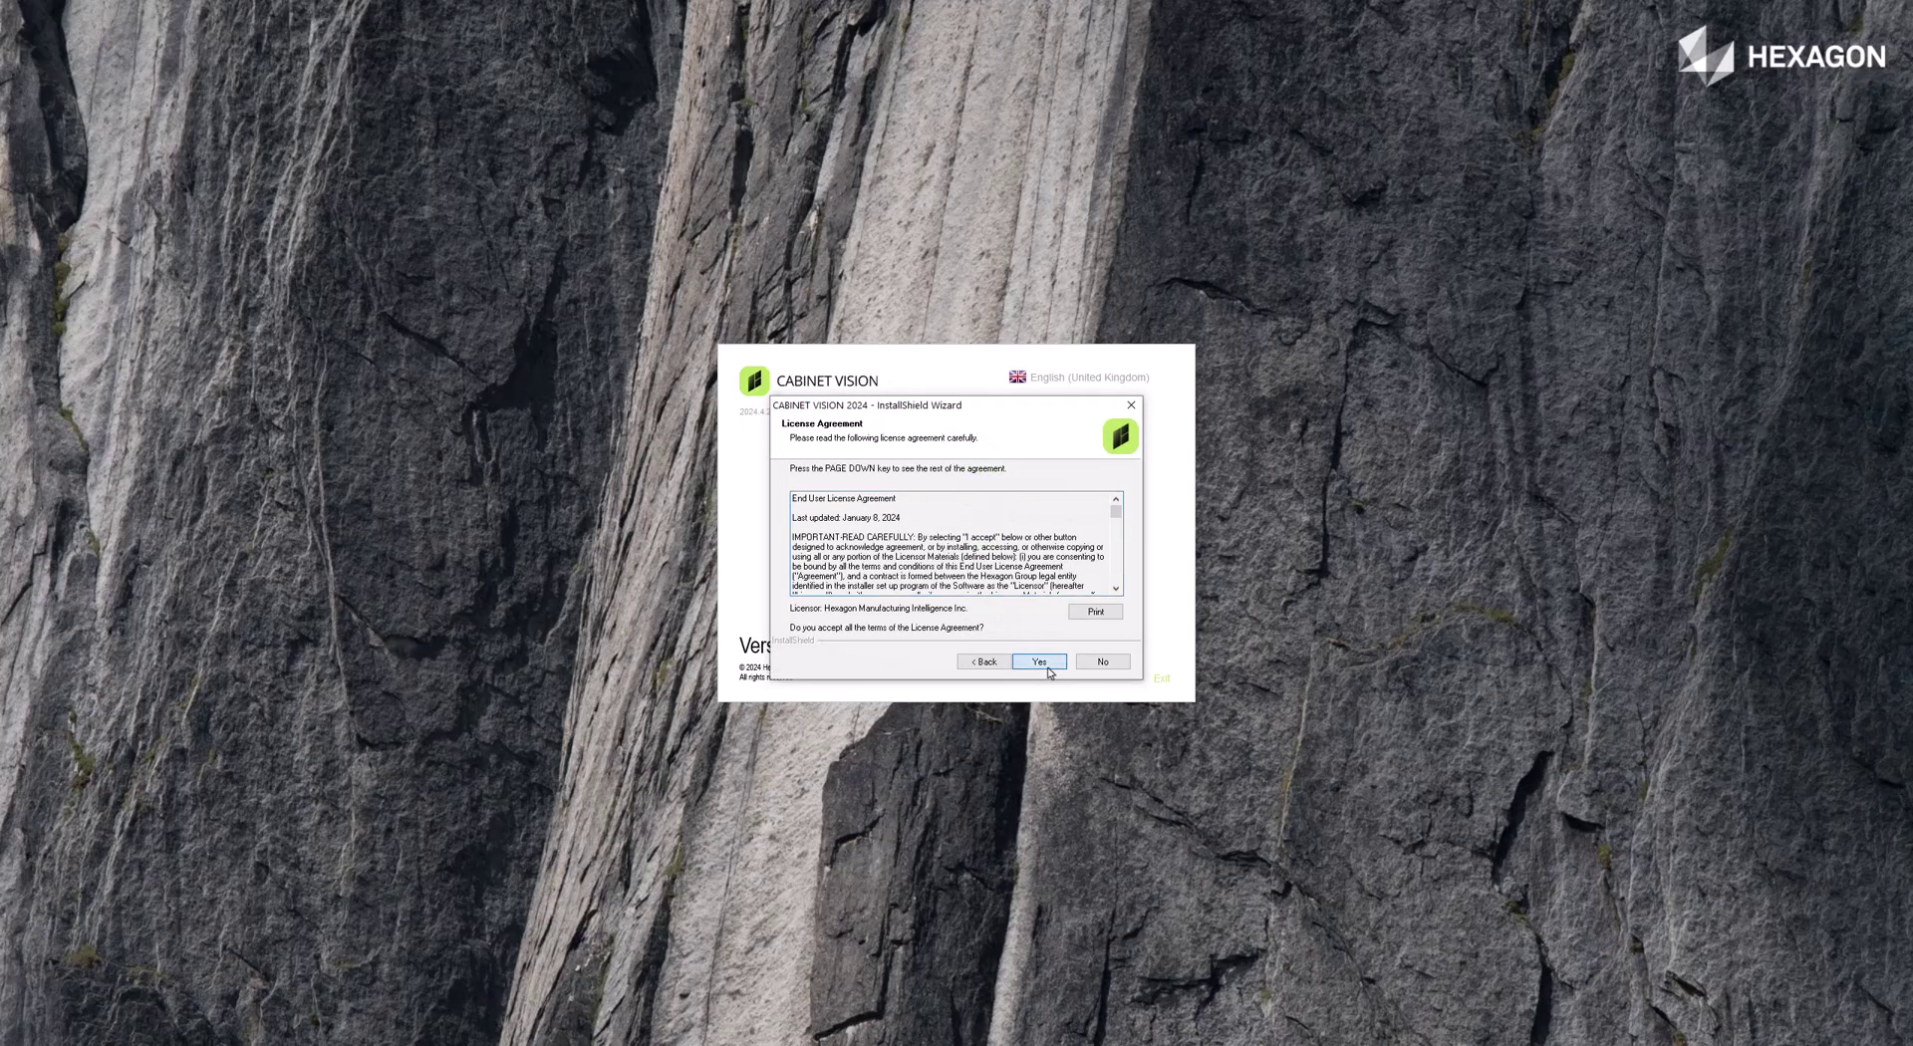
left_click(1049, 673)
left_click(1039, 662)
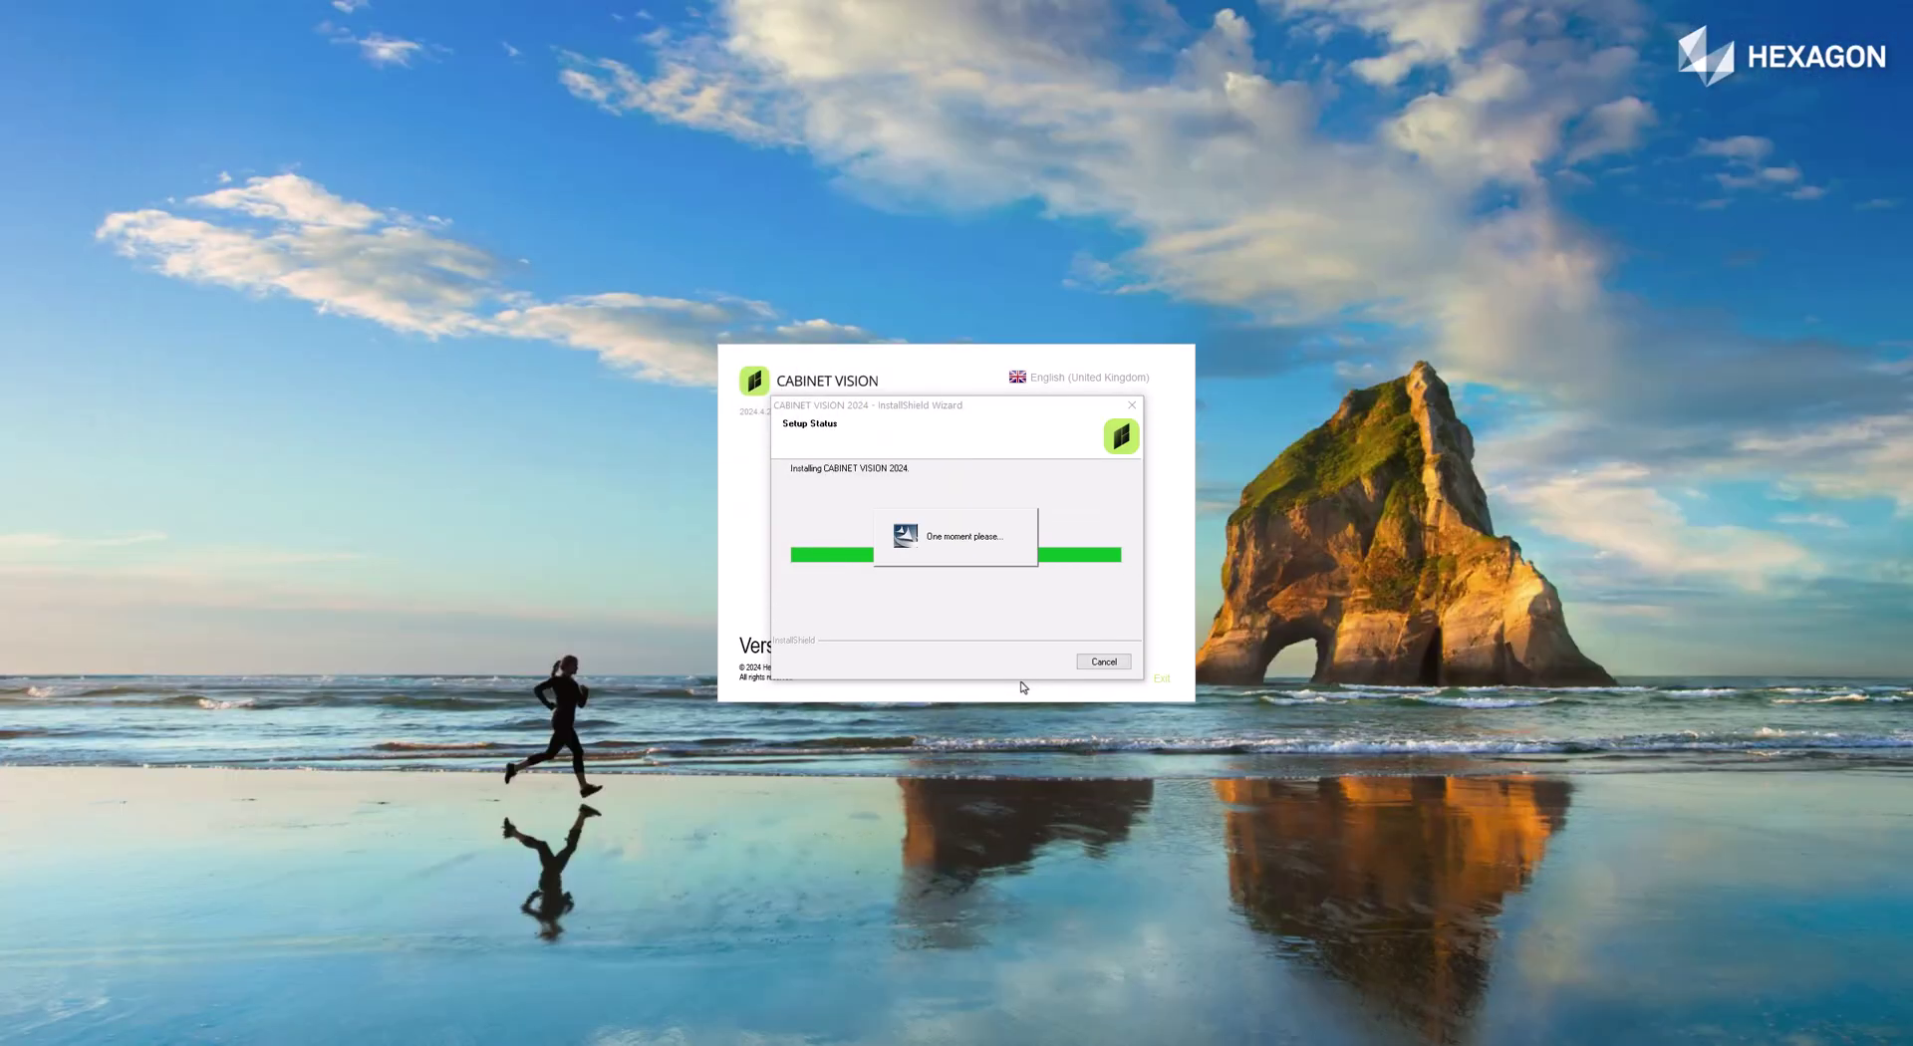
left_click(1046, 583)
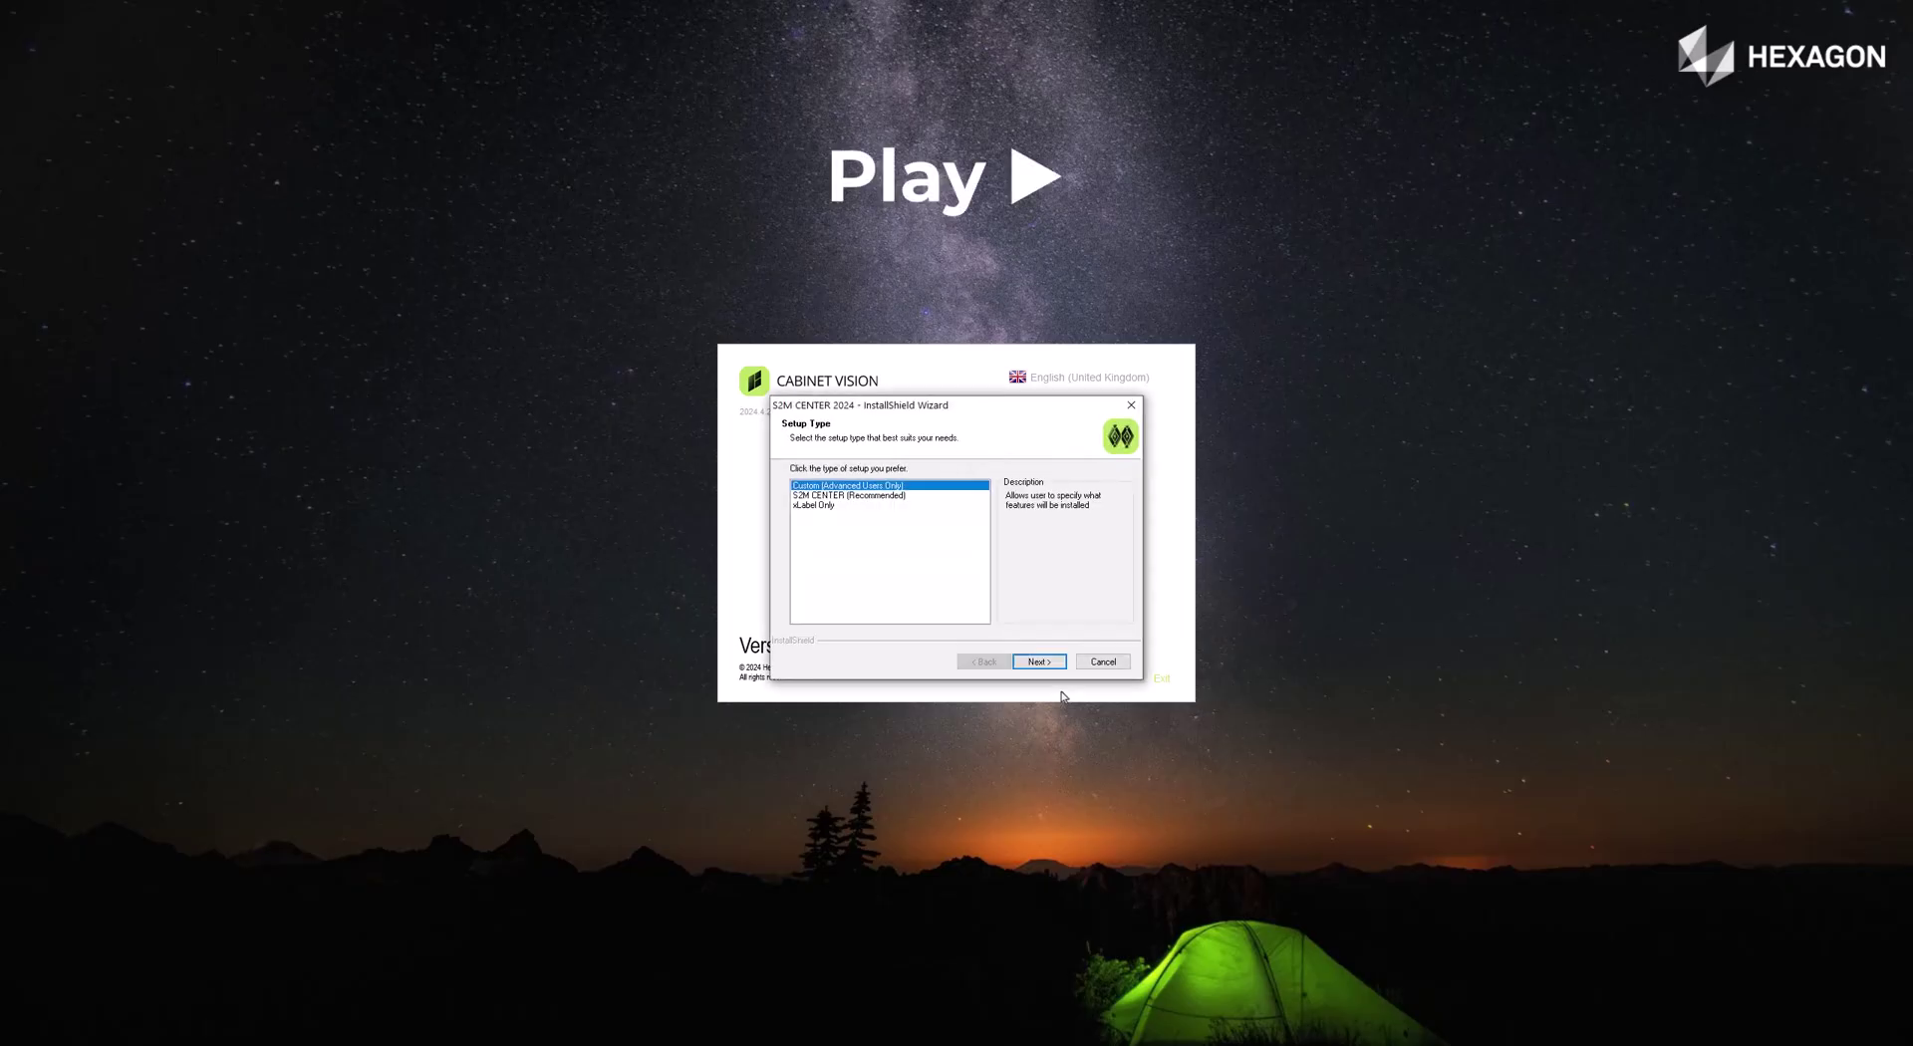
Install S2M CENTER 2024 with the Custom setup type, keeping the preselected features, and dismiss the Alphacam compatibility notice
left_click(1054, 665)
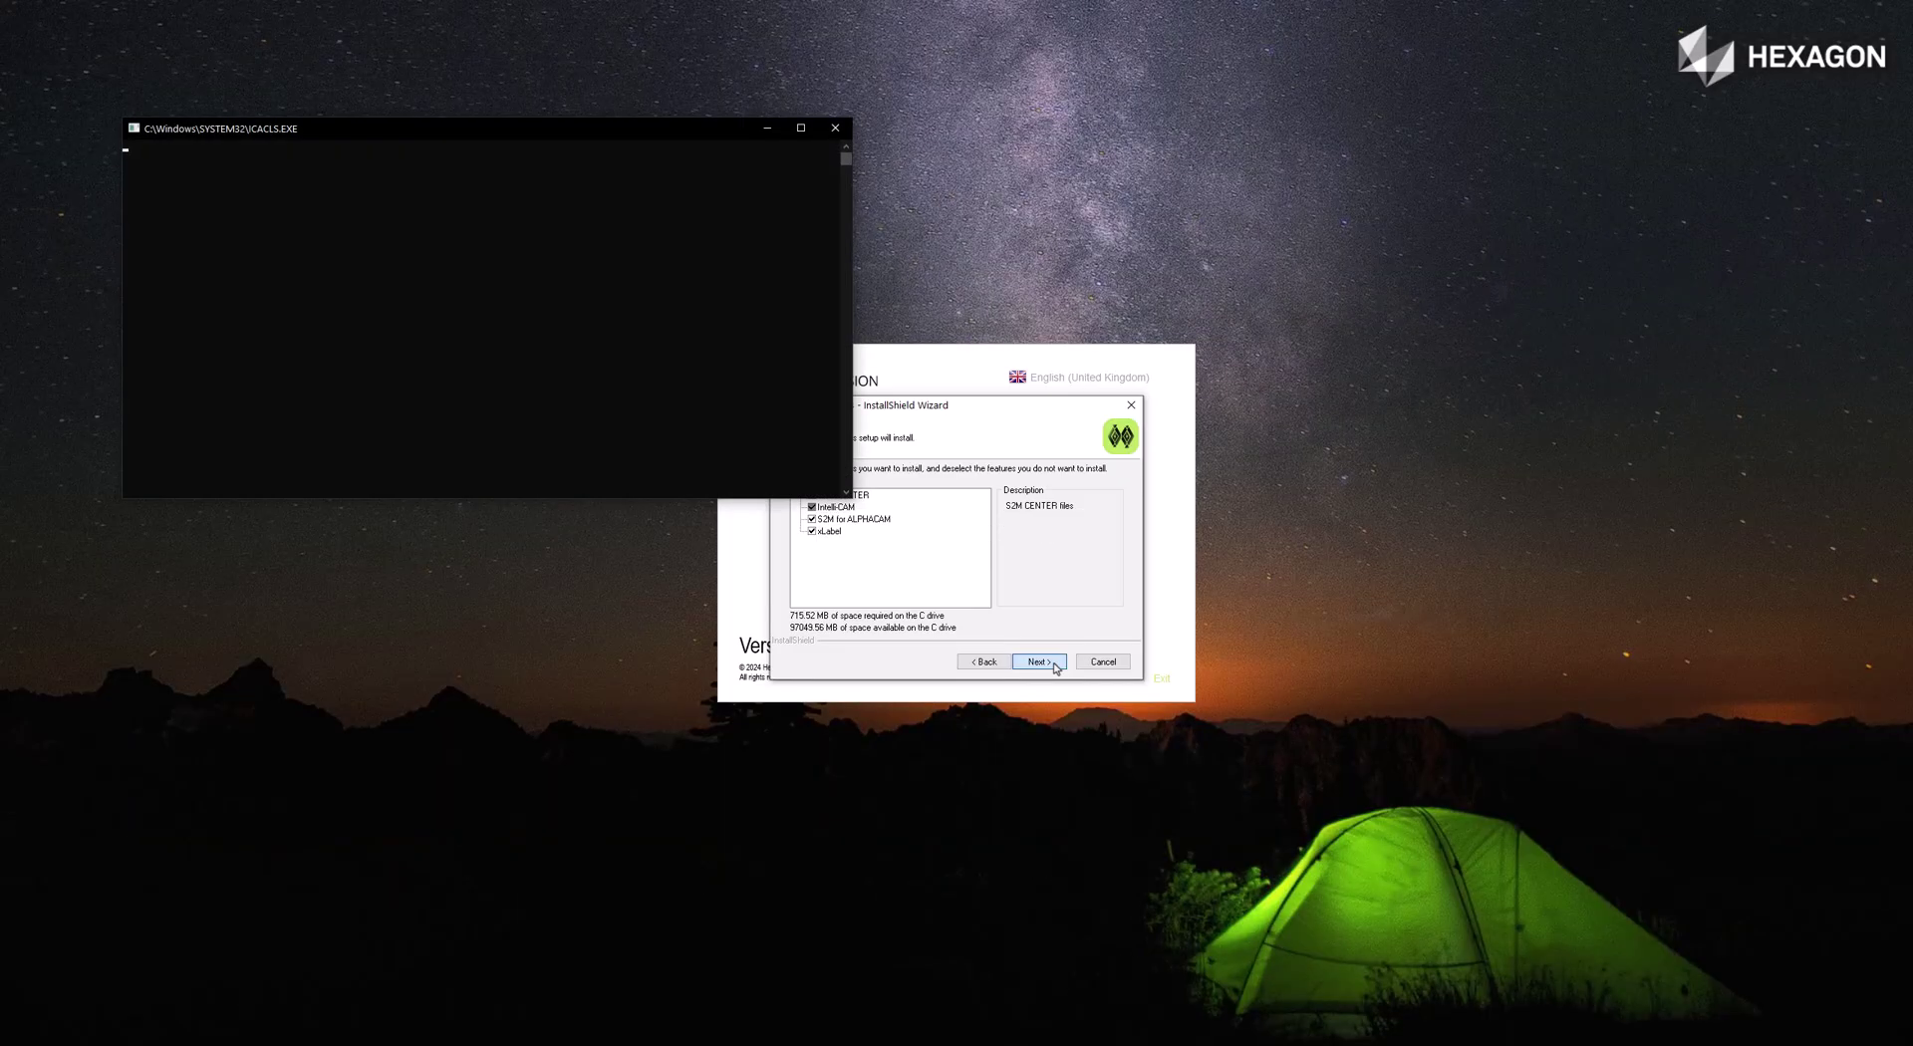
left_click(1054, 666)
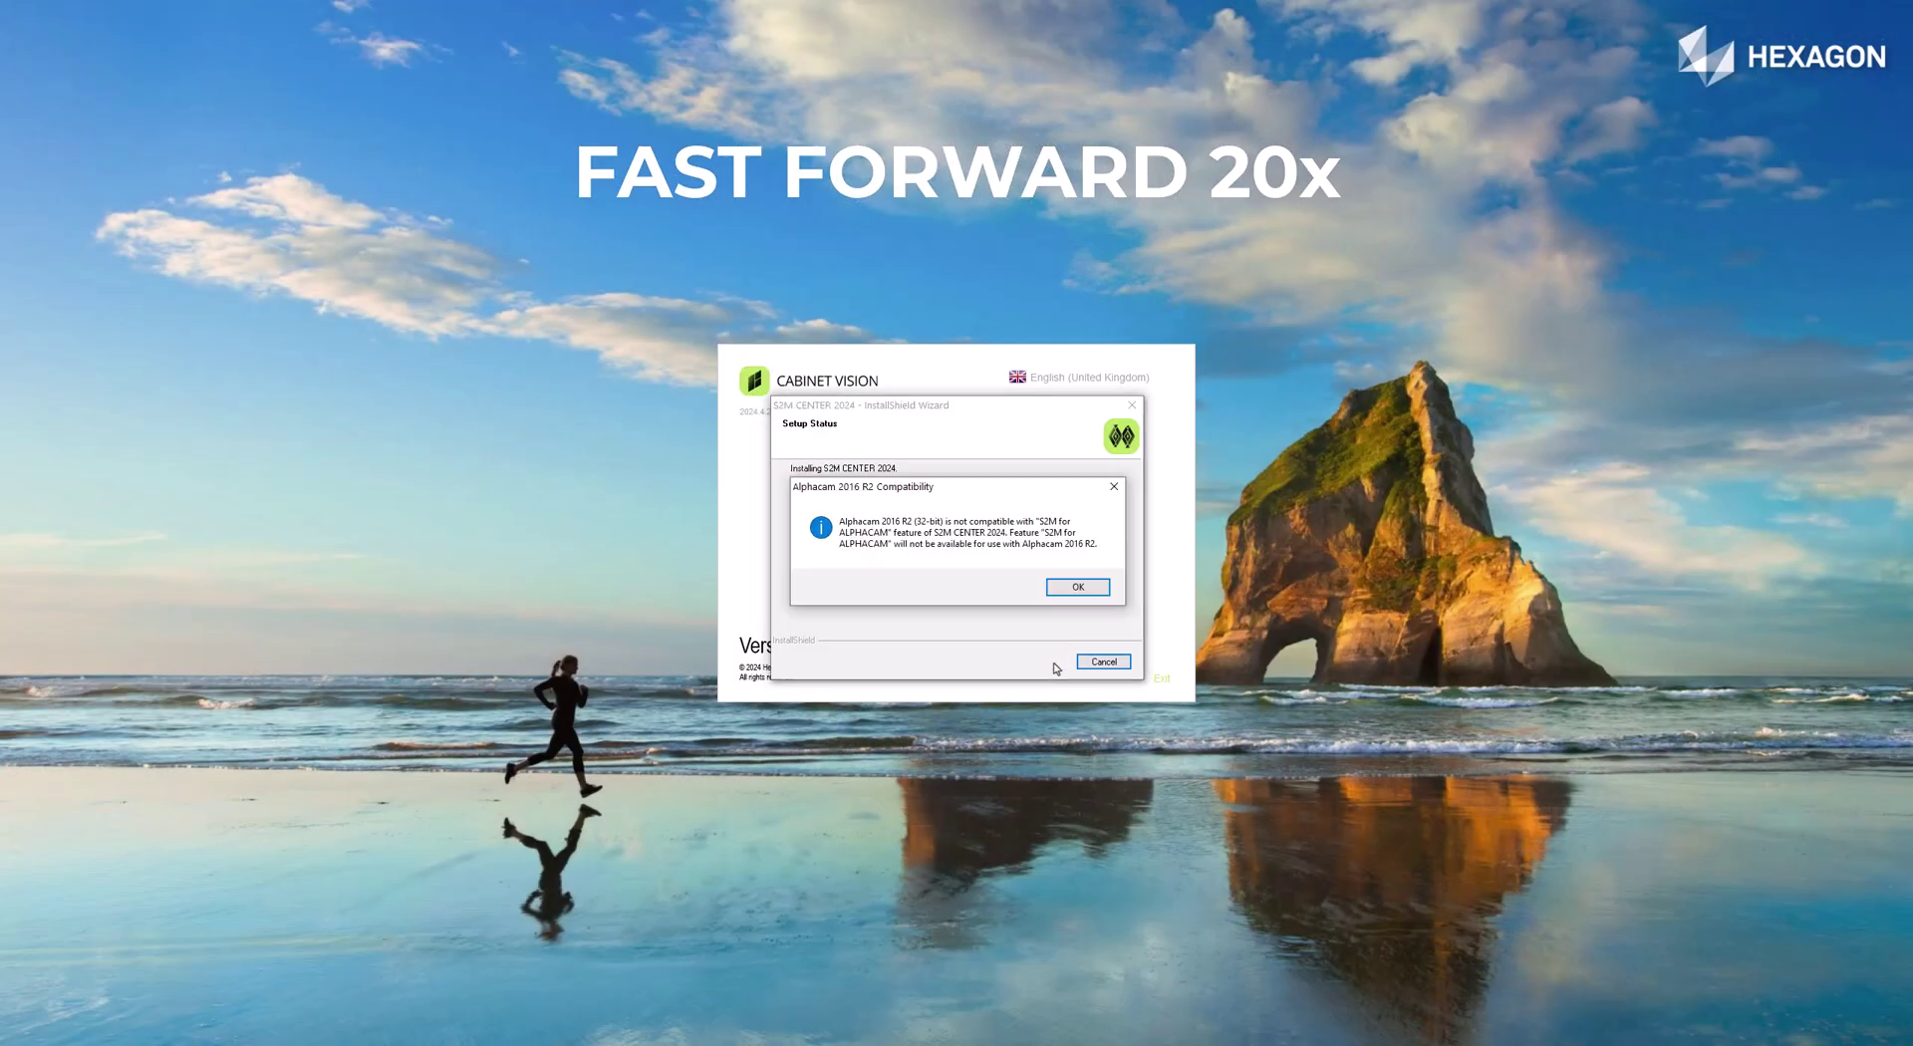
key("Return")
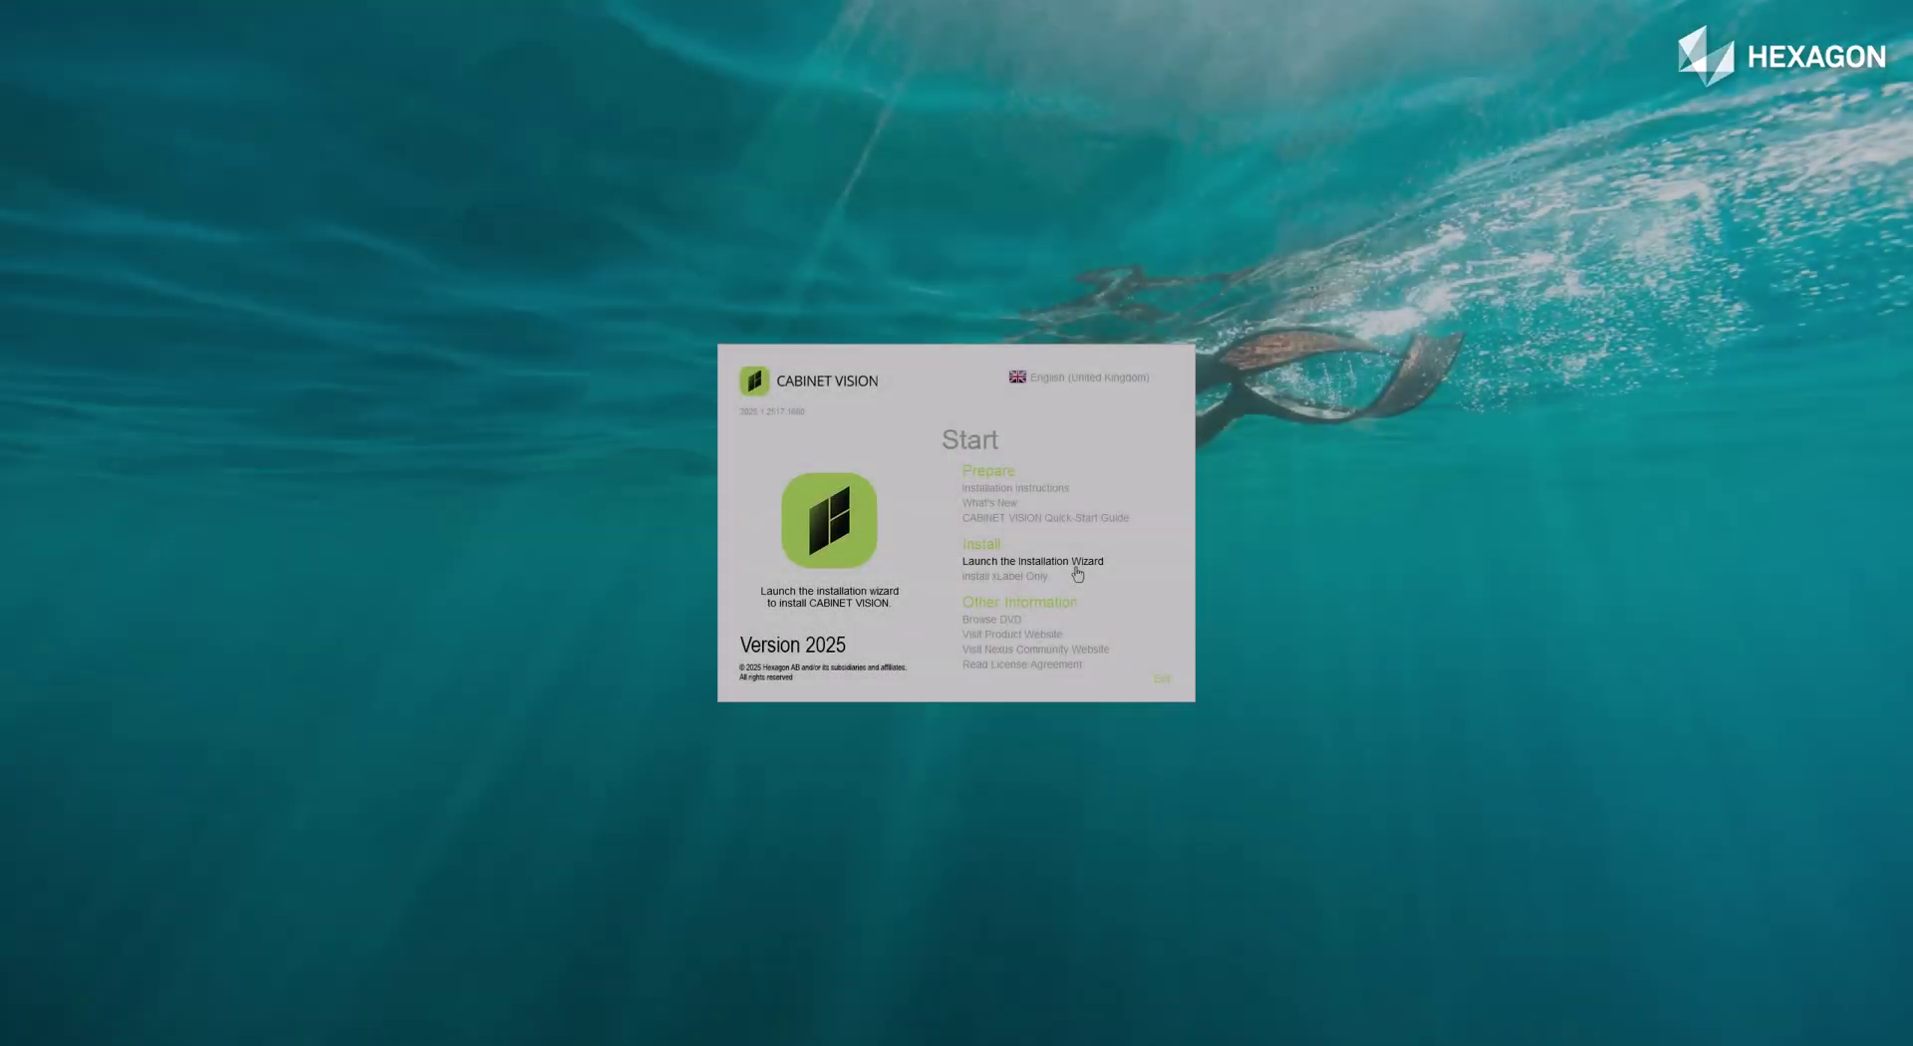
Launch the CABINET VISION 2025 installation wizard, accept the license agreement and install to C:\Program Files\Hexagon\CABINET VISION
left_click(1074, 563)
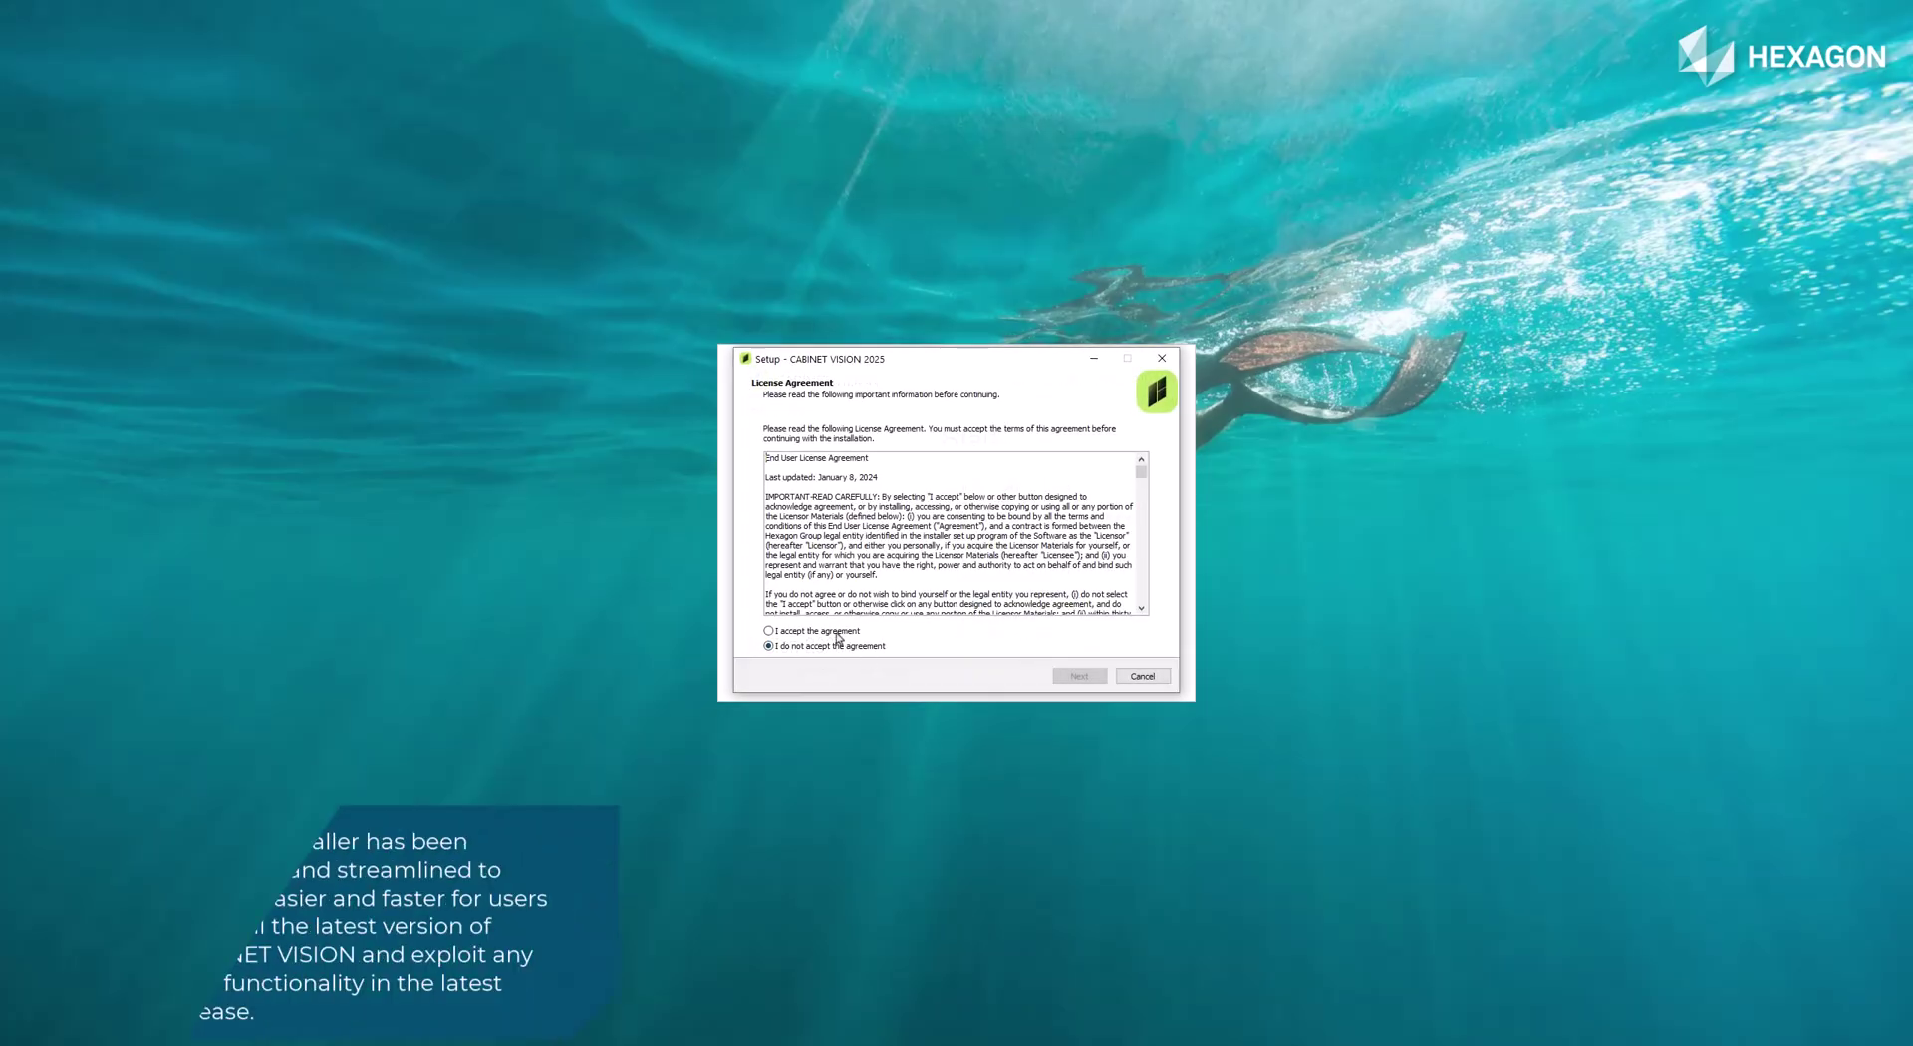
left_click(845, 632)
left_click(1072, 678)
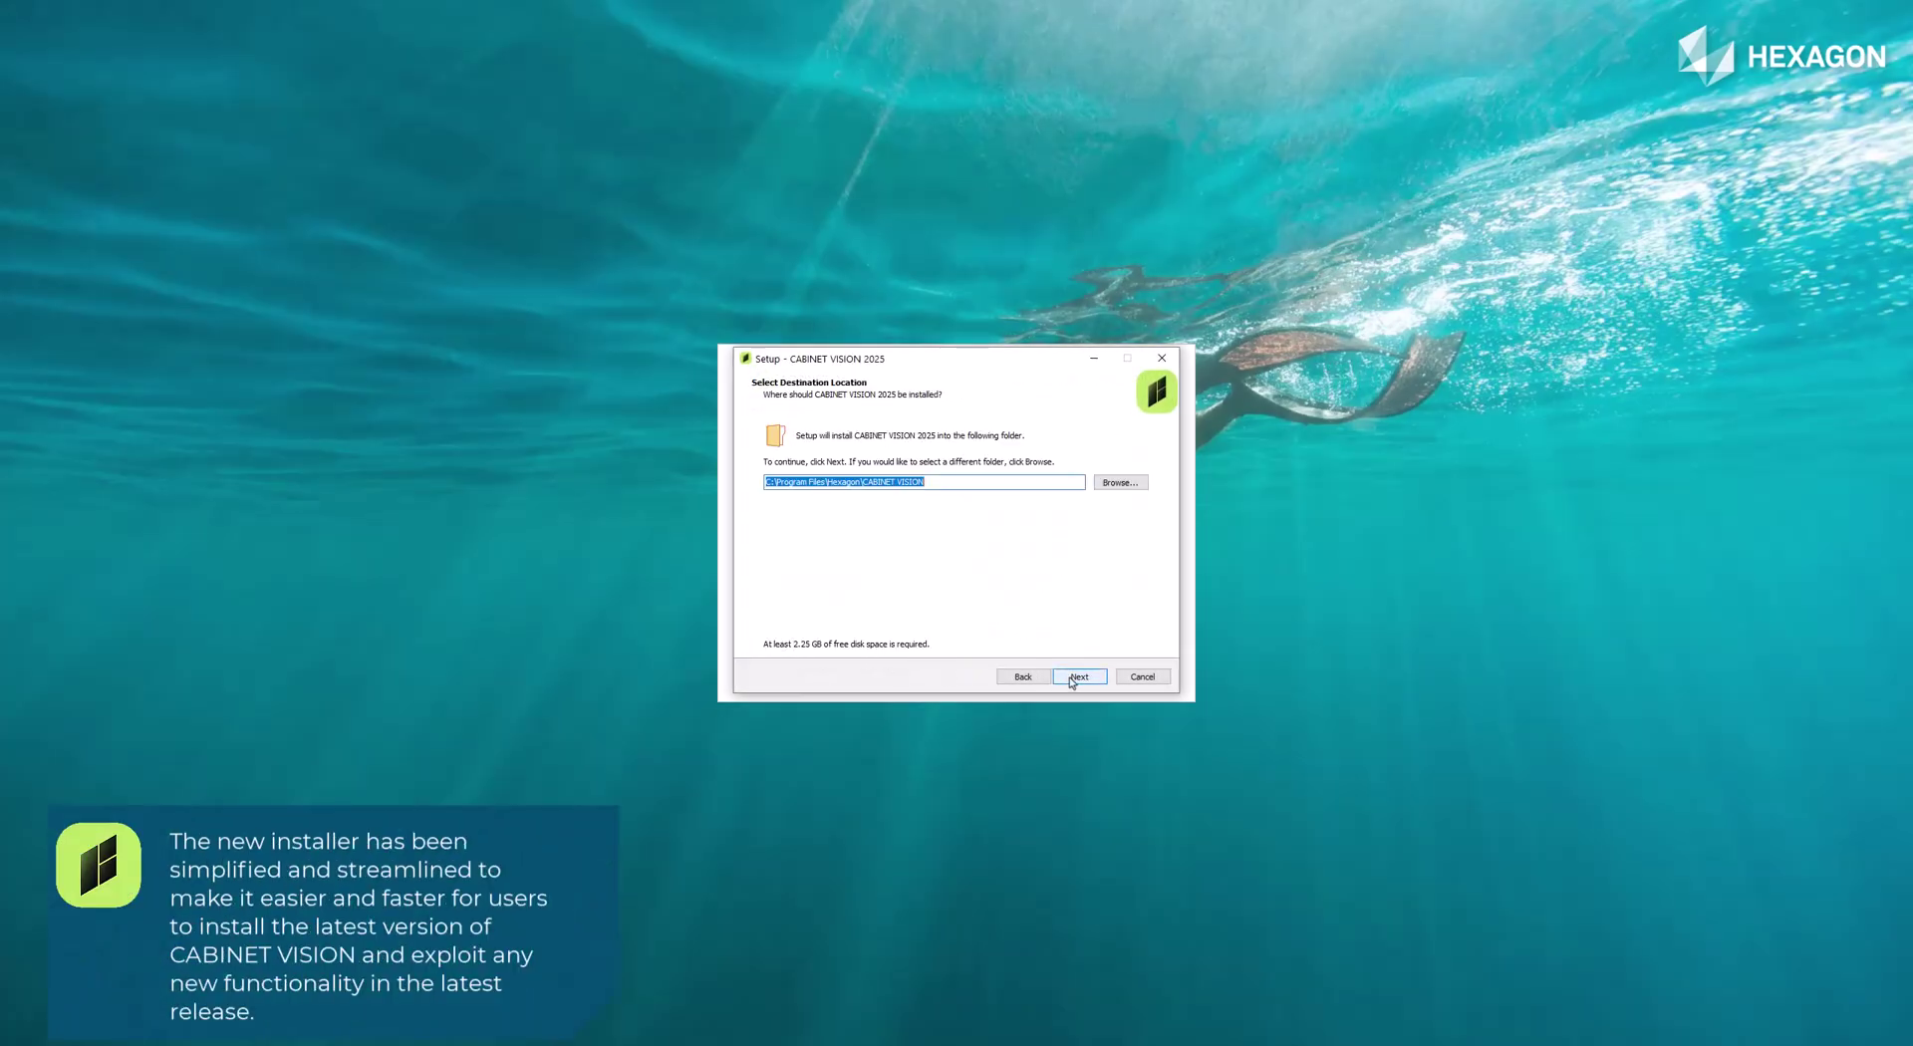
left_click(1071, 680)
left_click(1072, 679)
left_click(1072, 678)
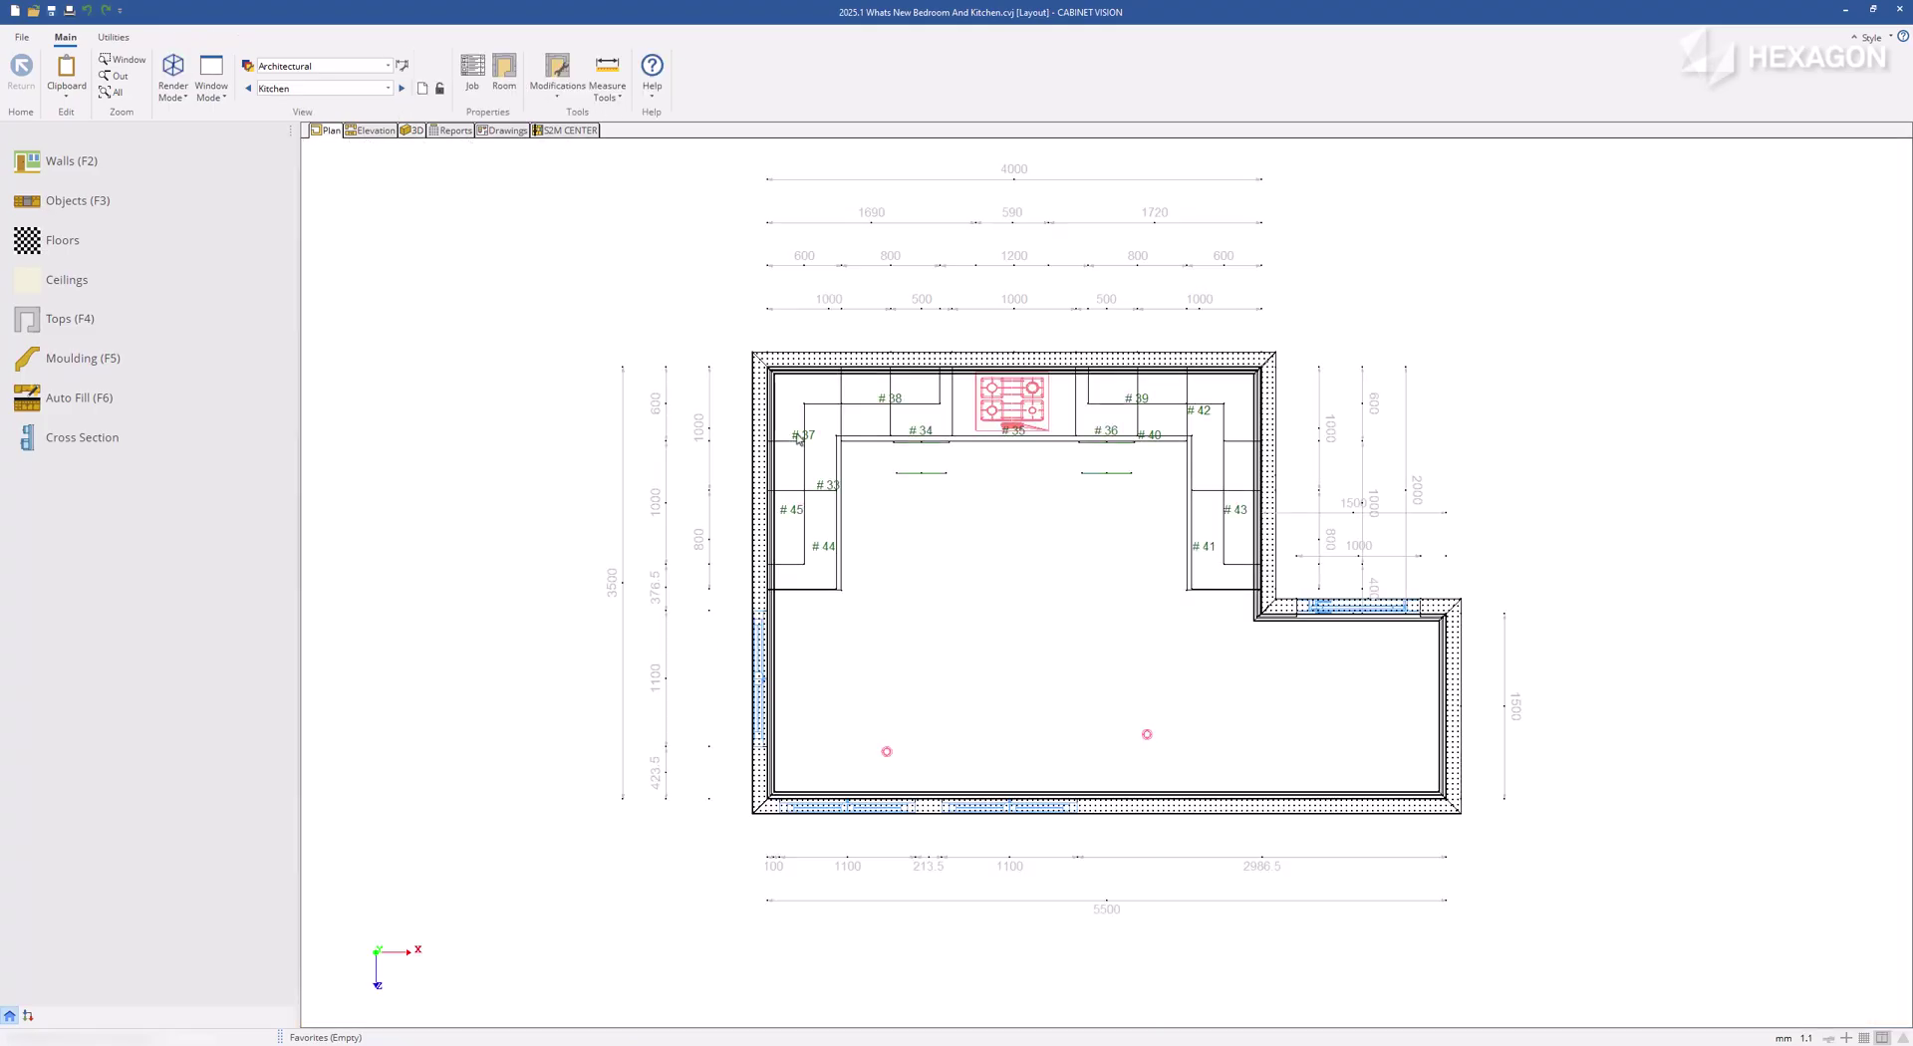
In CABINET VISION, open the 90 Upper Corner cabinet #37 at assembly level and start editing its plan shape
left_click(795, 413)
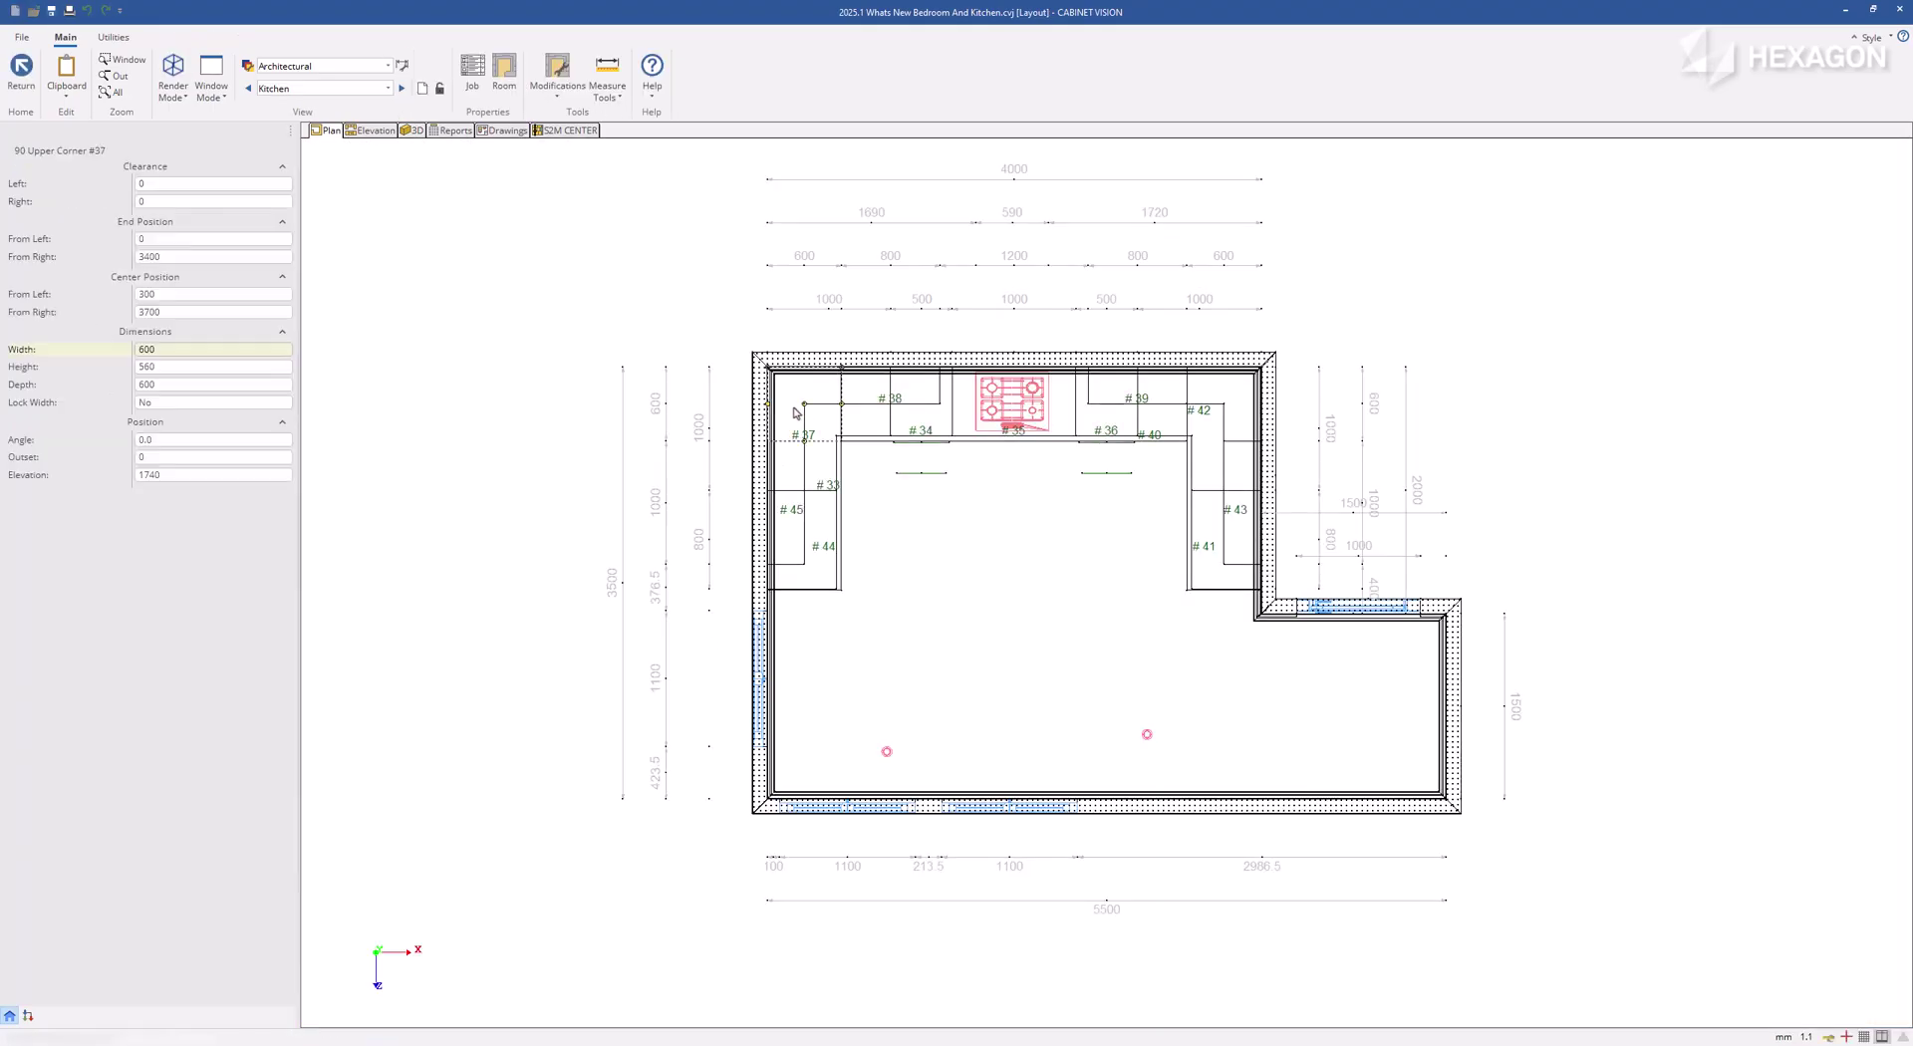
right_click(794, 408)
left_click(787, 434)
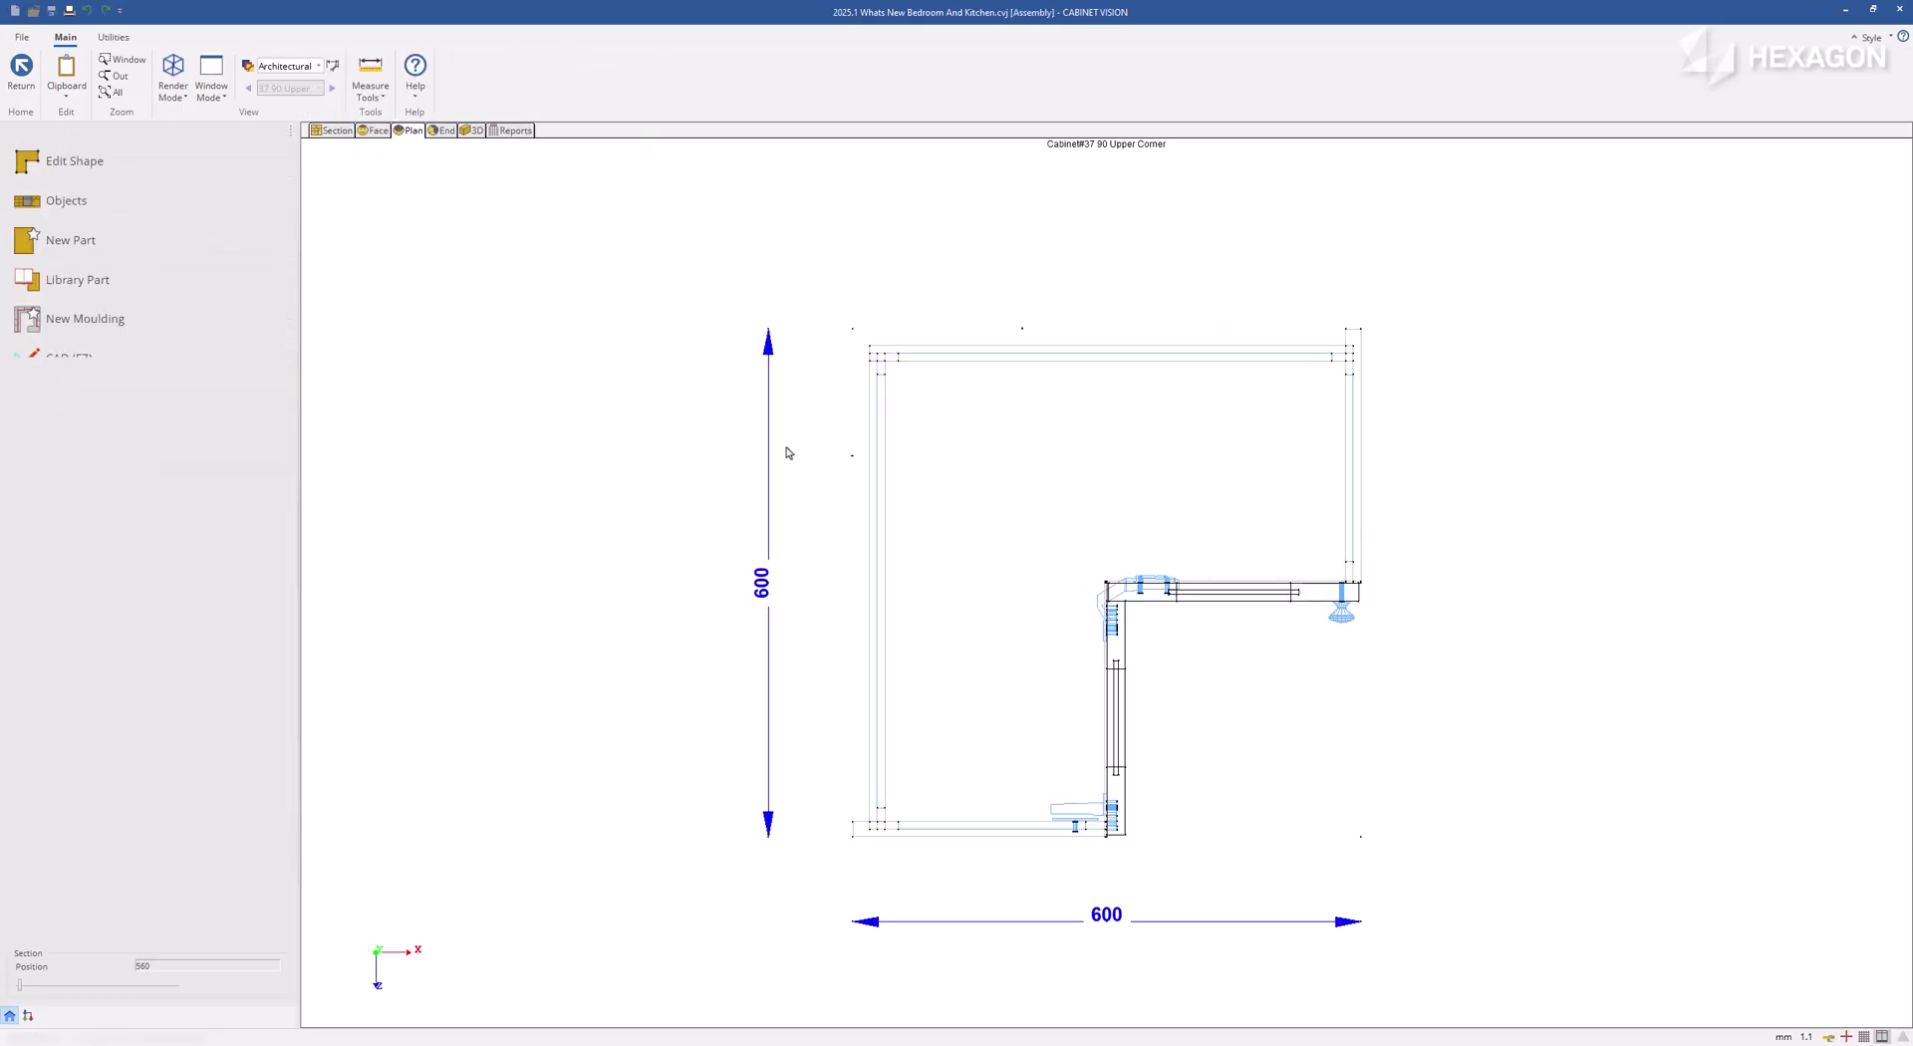
left_click(249, 167)
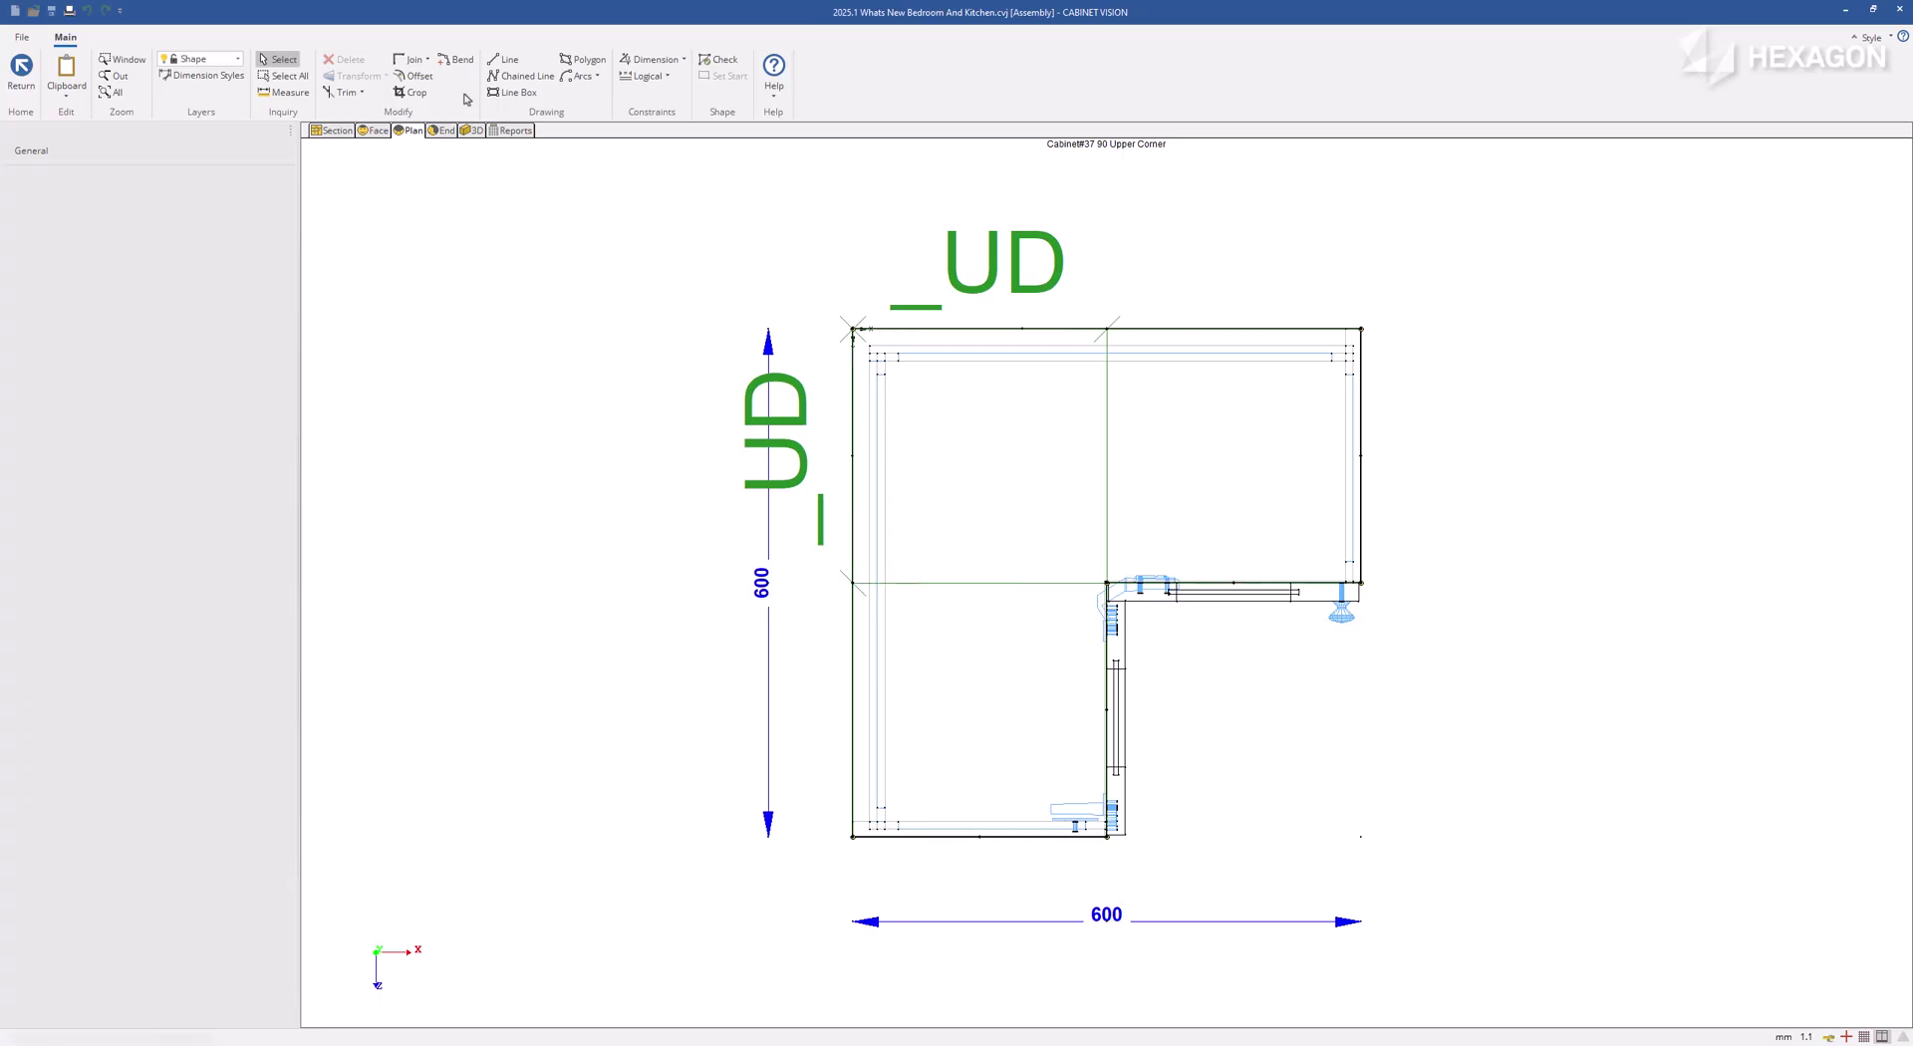
Cut a rectangular notch about 150 mm deep from the cabinet shape's back corner using a chained line and Trim, and check the shape
left_click(519, 75)
left_click(1021, 329)
left_click(1024, 455)
left_click(869, 459)
left_click(362, 91)
left_click(363, 121)
left_click(883, 332)
left_click(704, 60)
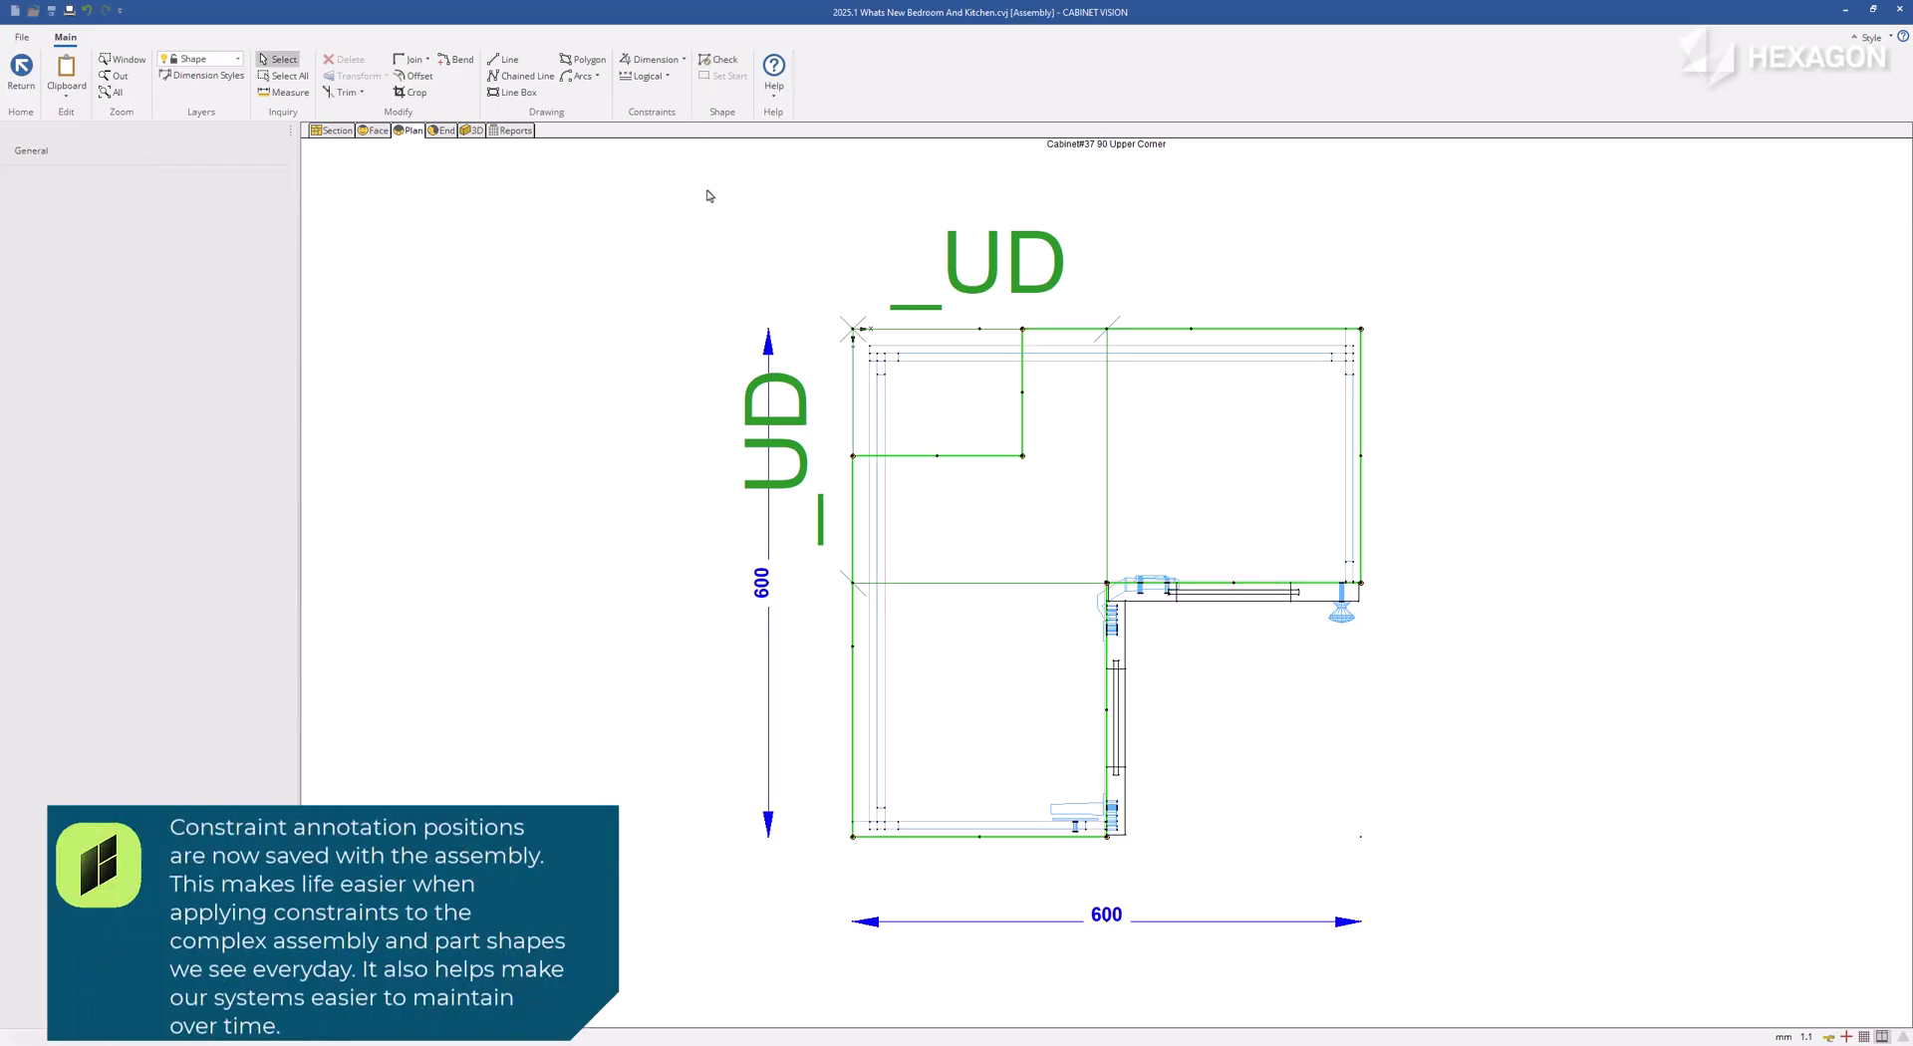
left_click(996, 401)
key("Escape")
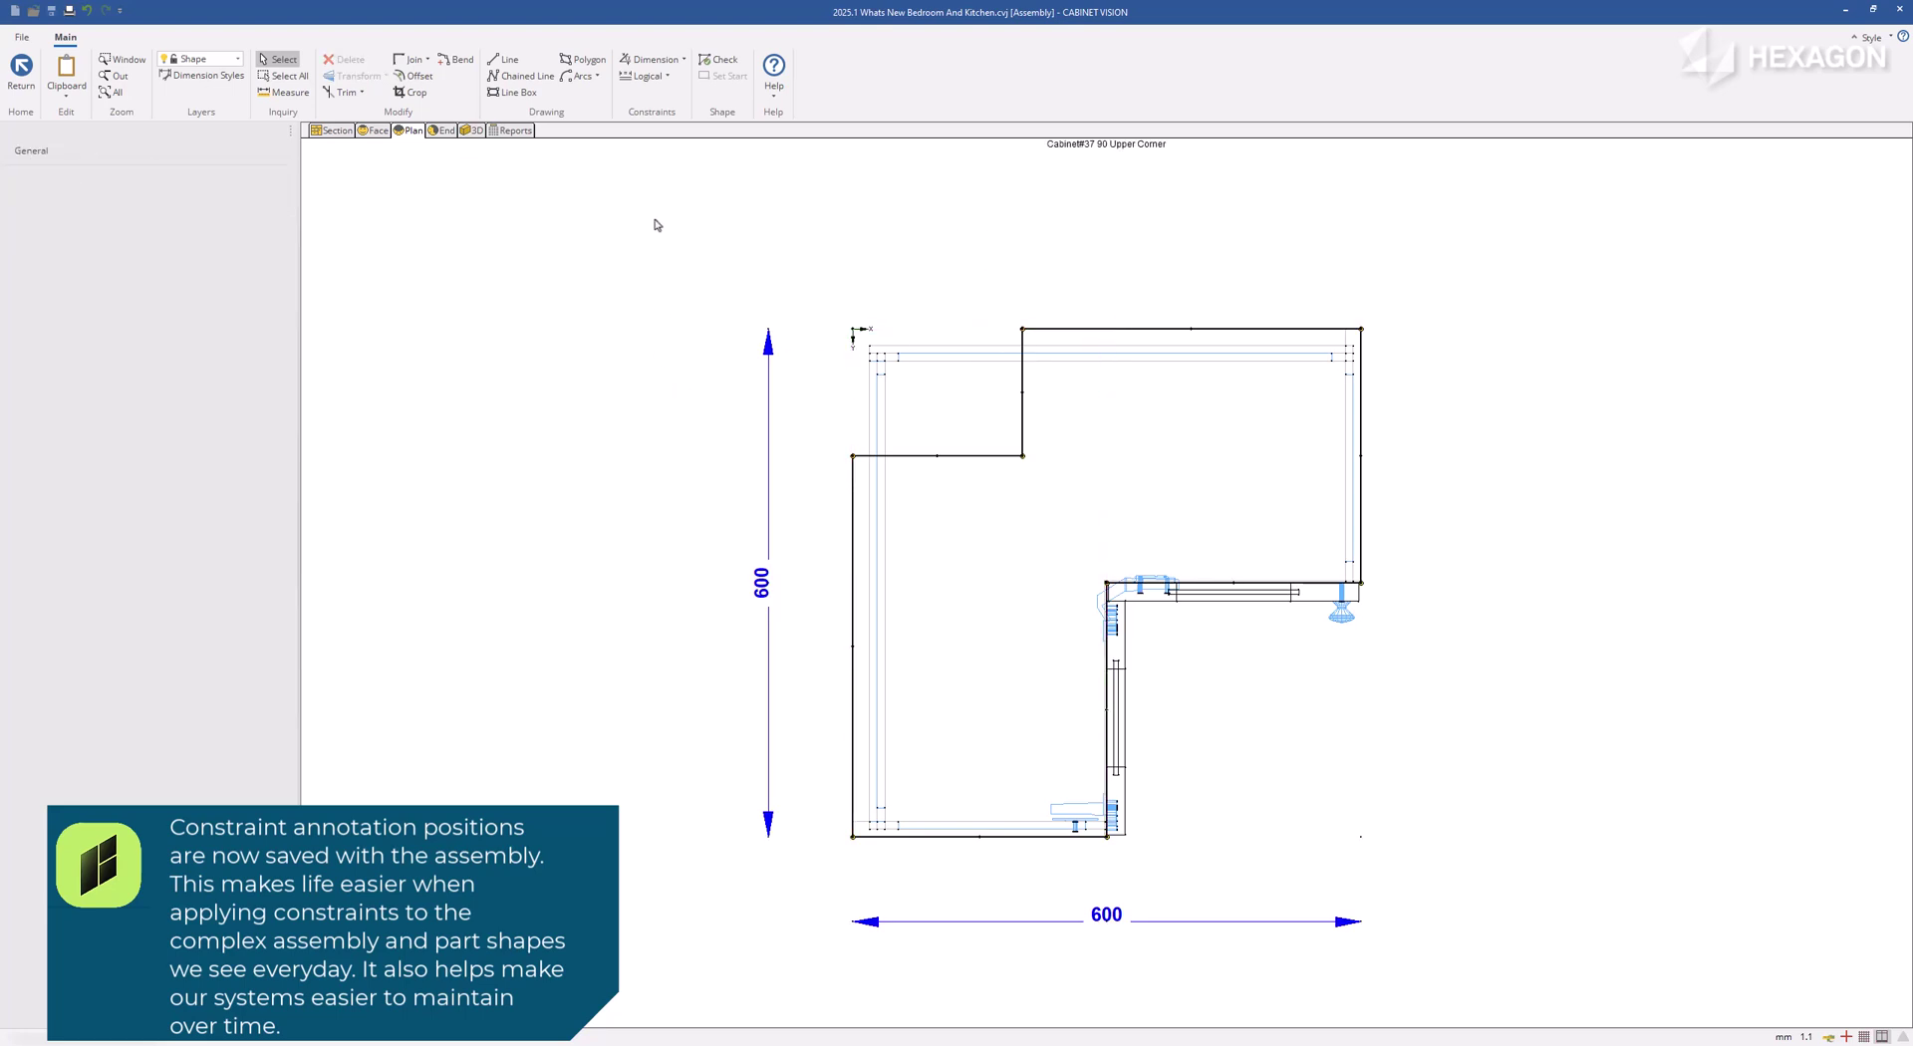
Place a Length dimension constraint on the notch's edge that runs front to back
left_click(685, 61)
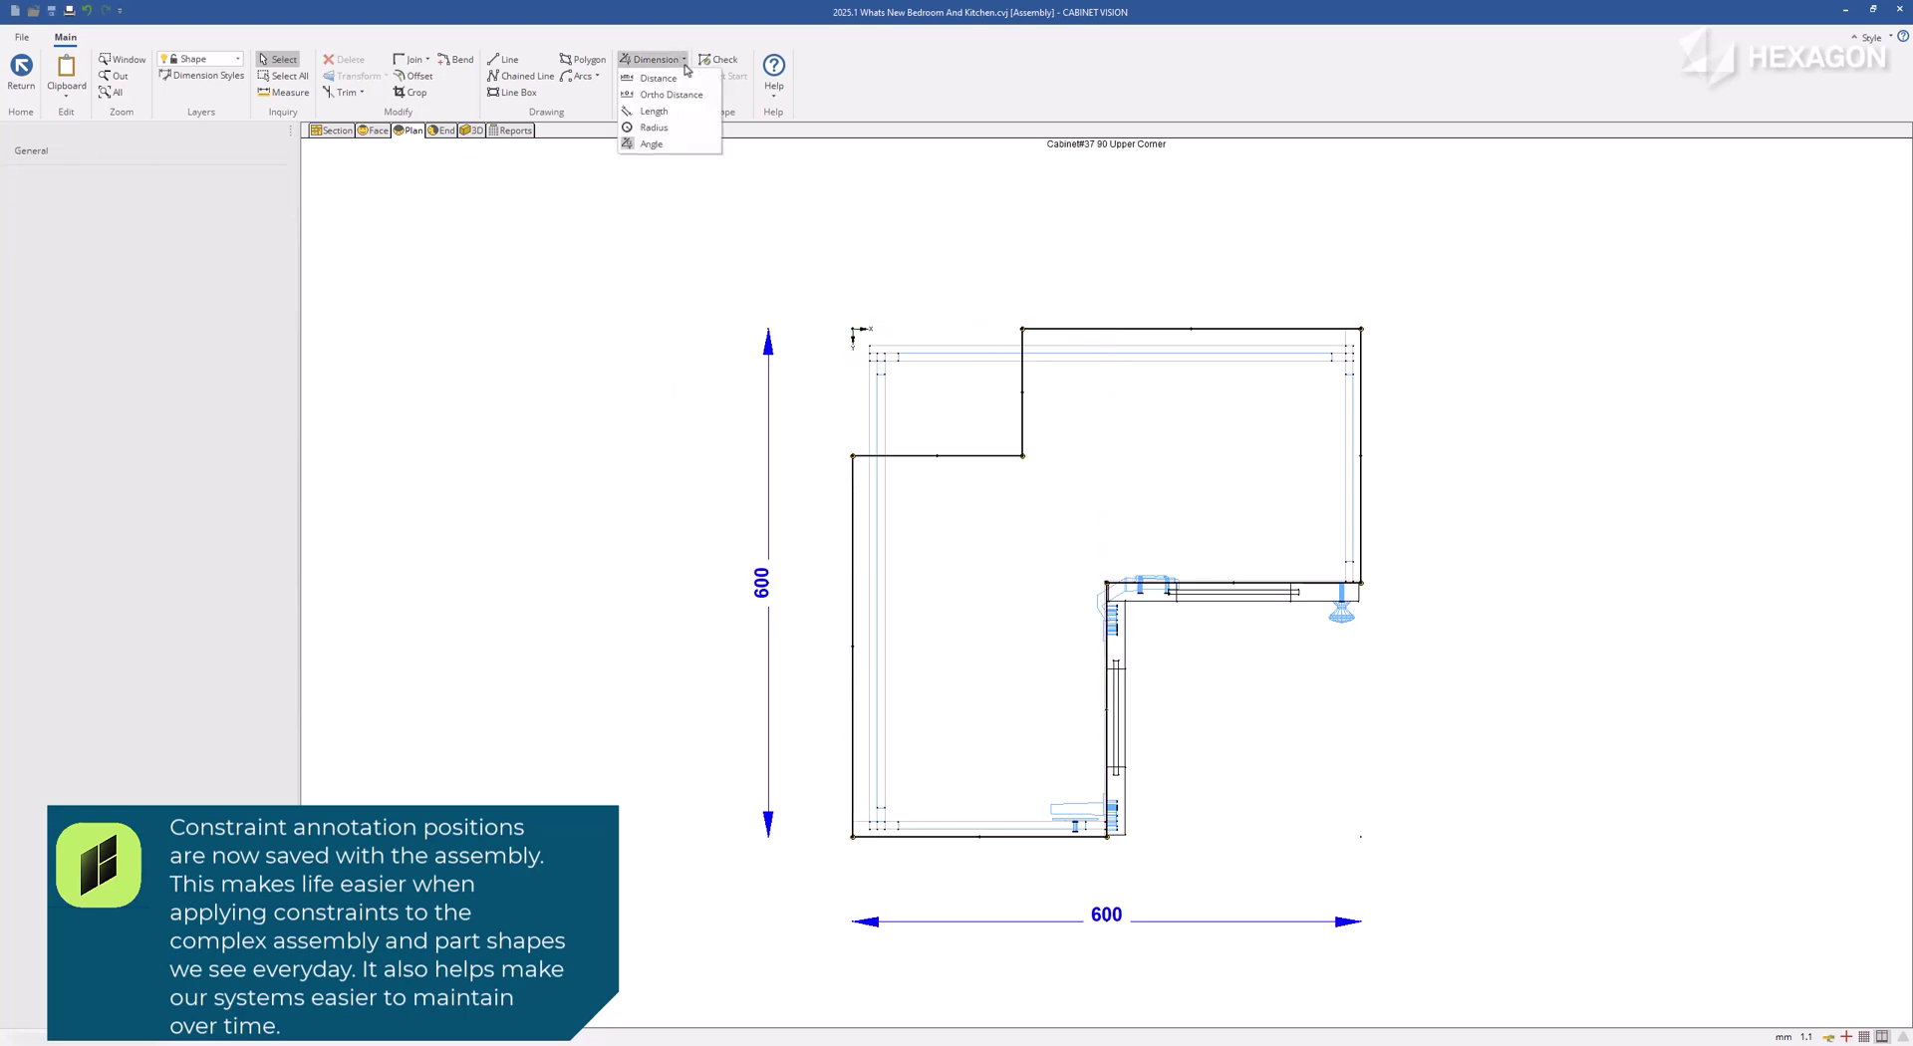
left_click(675, 113)
left_click(1015, 418)
left_click(992, 421)
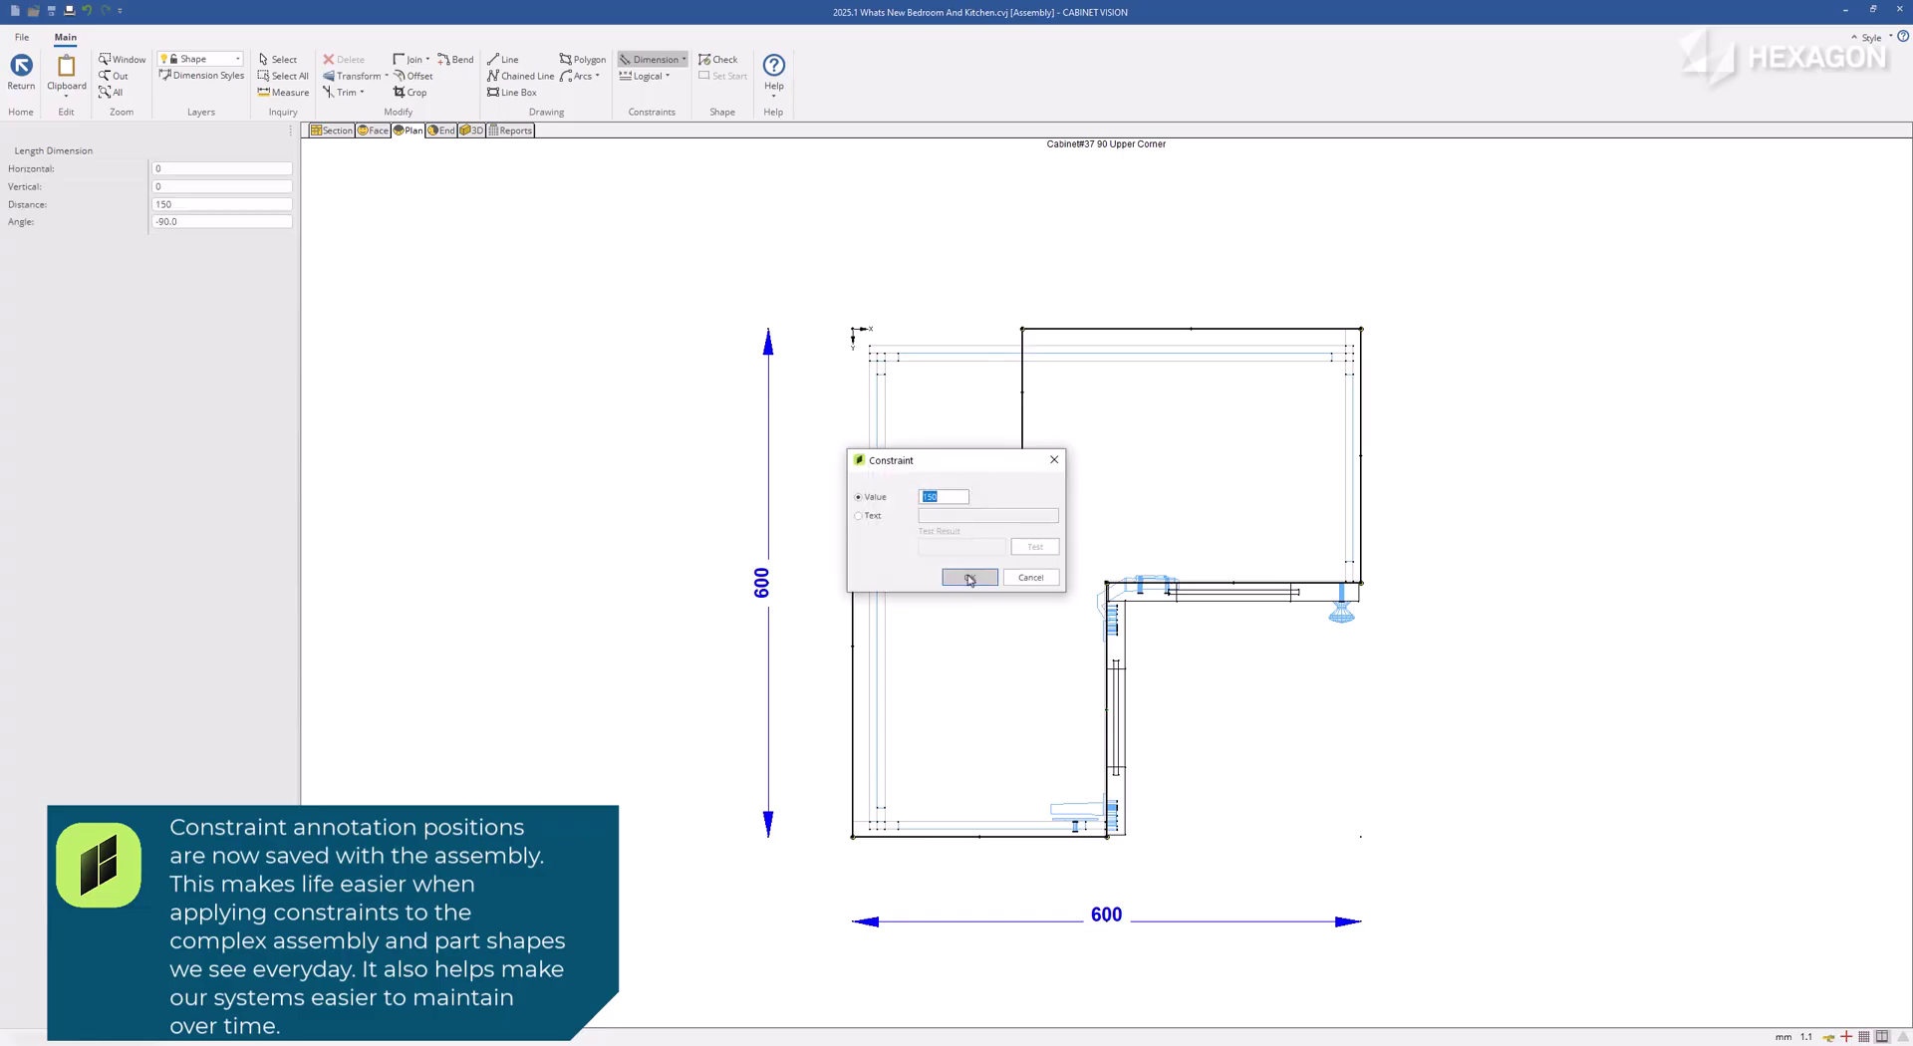